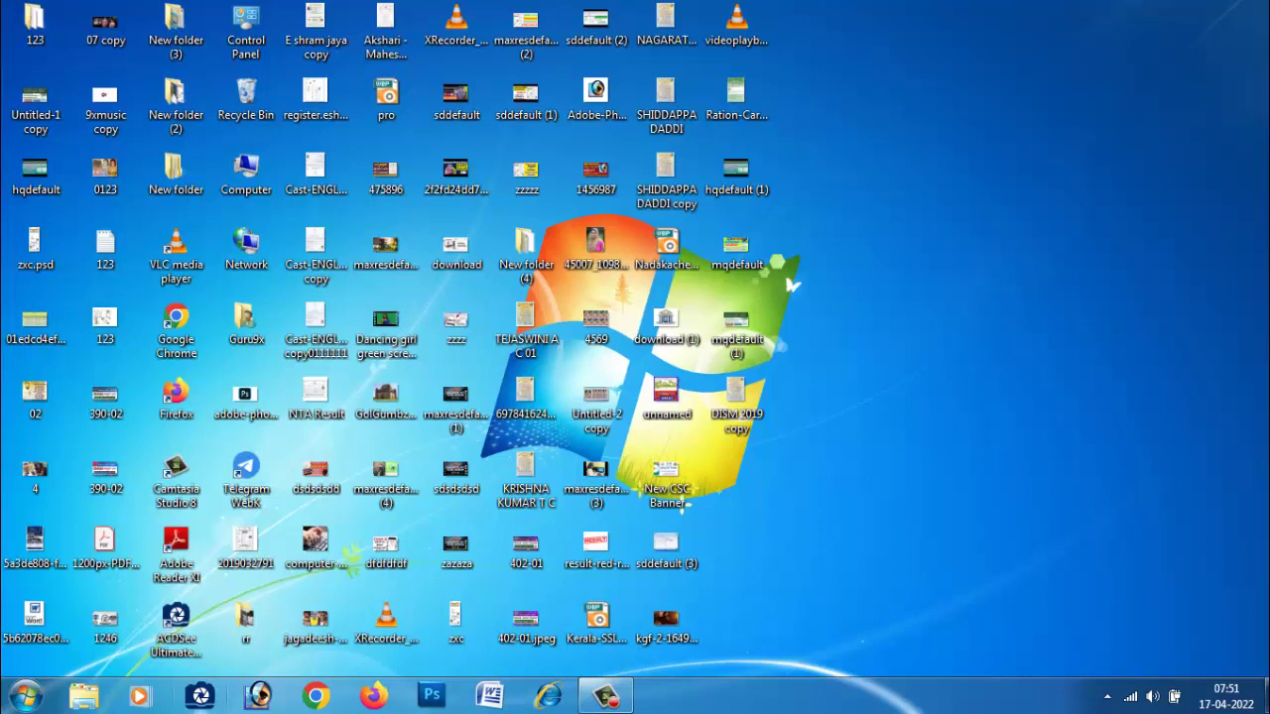
- Launch Adobe Photoshop 7.0 from the Start menu's All Programs list
{"action": "left_click", "coordinate": [26, 696]}
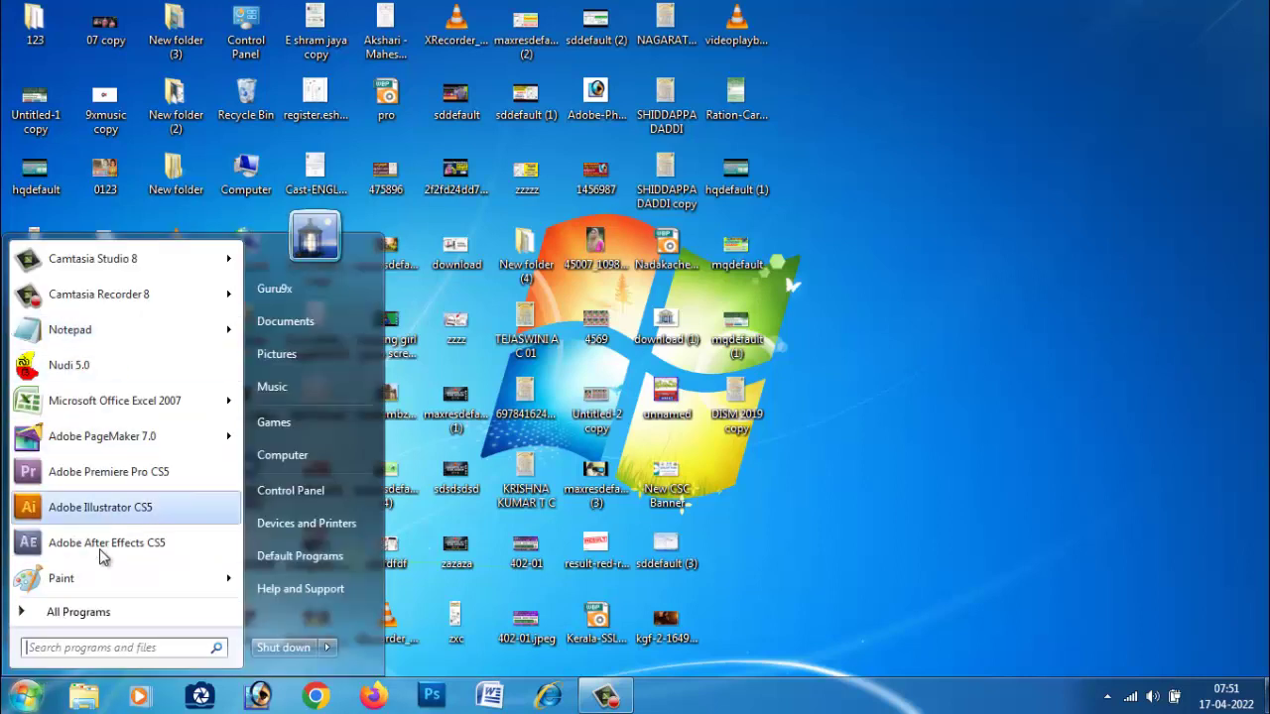
{"action": "left_click", "coordinate": [87, 613]}
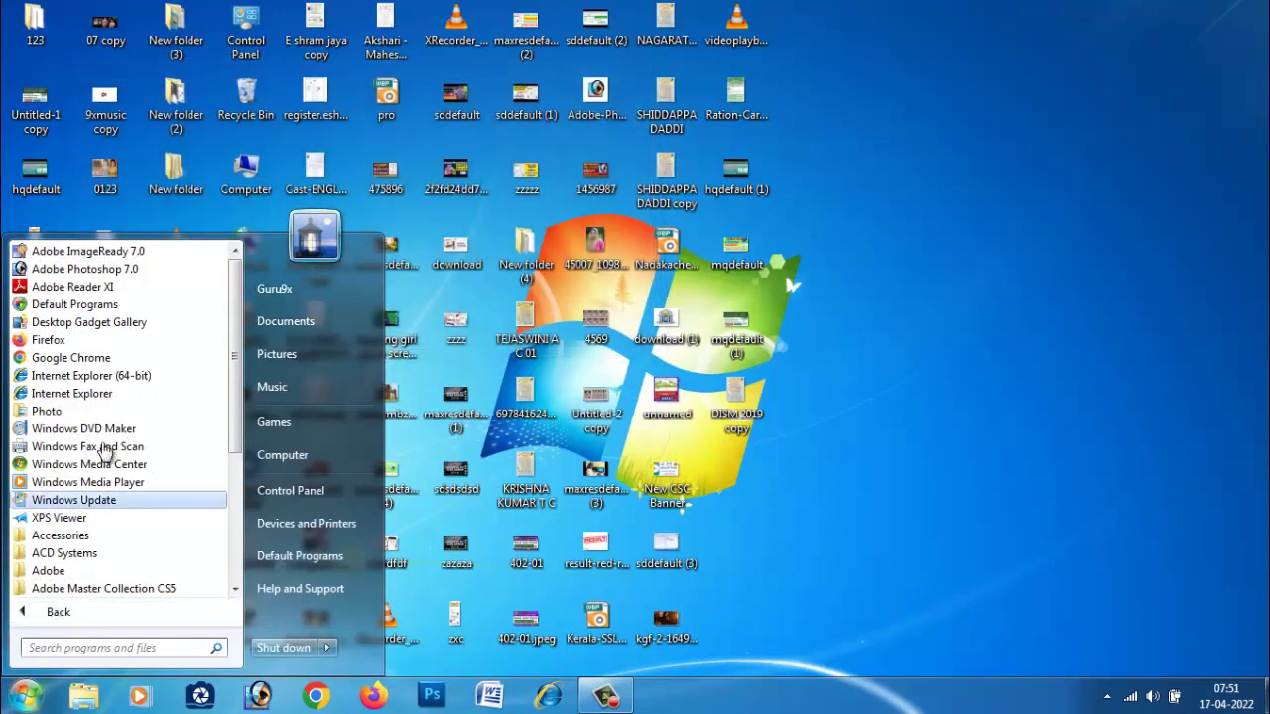
{"action": "left_click", "coordinate": [99, 269]}
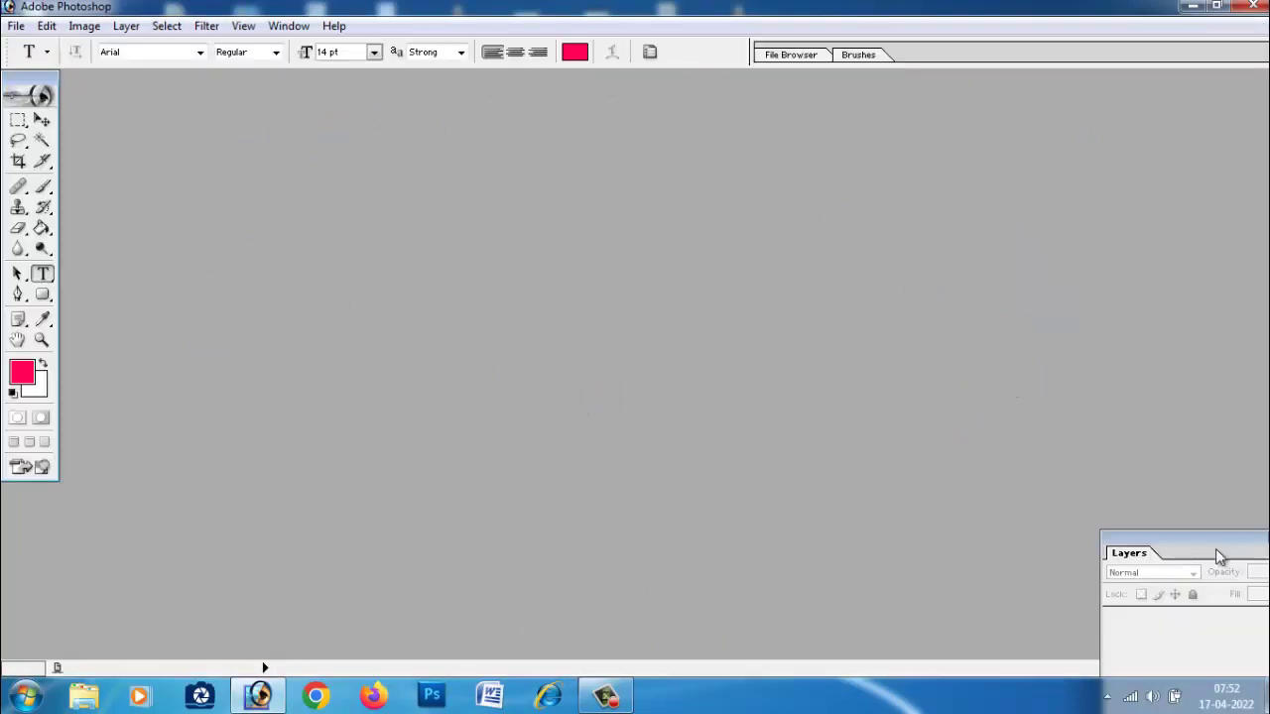
- Create a new white document from the 5 x 7 inch, 300 pixels/inch preset
{"action": "mouse_move", "coordinate": [1197, 550]}
{"action": "left_mouse_down"}
{"action": "mouse_move", "coordinate": [1149, 197]}
{"action": "mouse_move", "coordinate": [1155, 91]}
{"action": "left_mouse_up"}
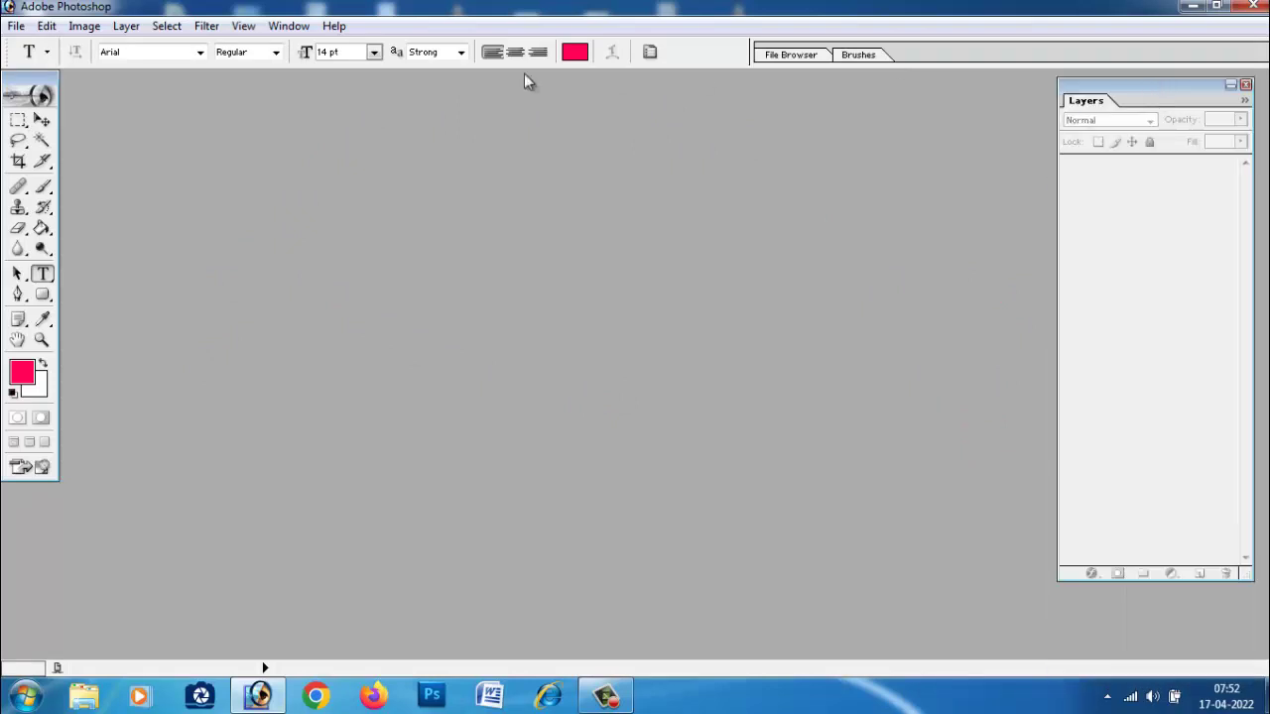
{"action": "left_click", "coordinate": [17, 28]}
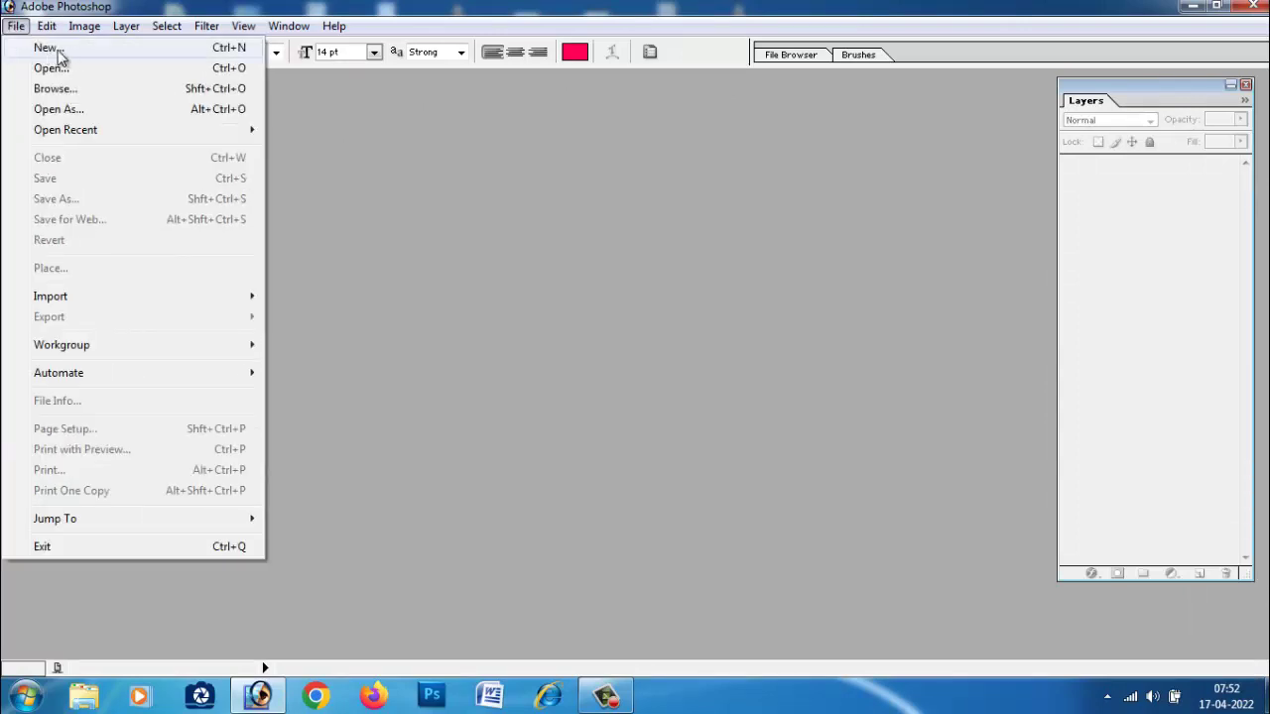
{"action": "left_click", "coordinate": [50, 50]}
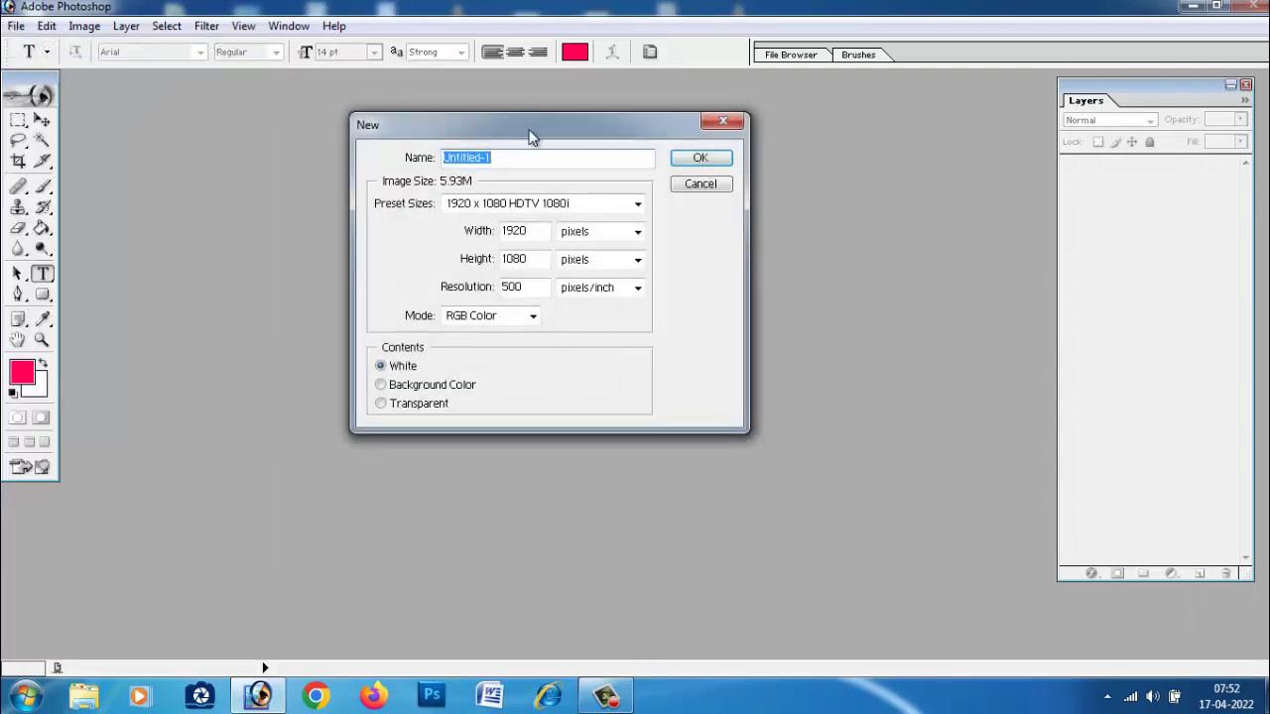
{"action": "left_click_drag", "start_coordinate": [527, 127], "coordinate": [413, 108]}
{"action": "left_click", "coordinate": [416, 186]}
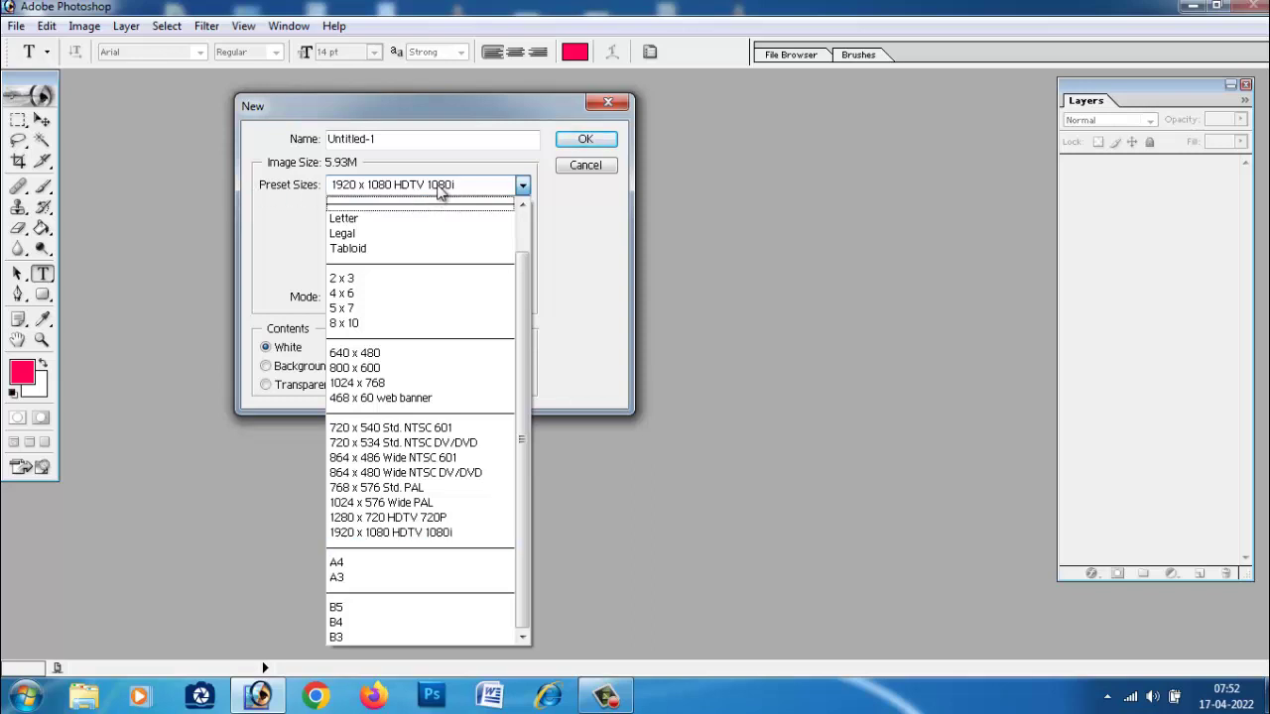
{"action": "scroll", "coordinate": [526, 275], "scroll_direction": "up", "scroll_amount": 1}
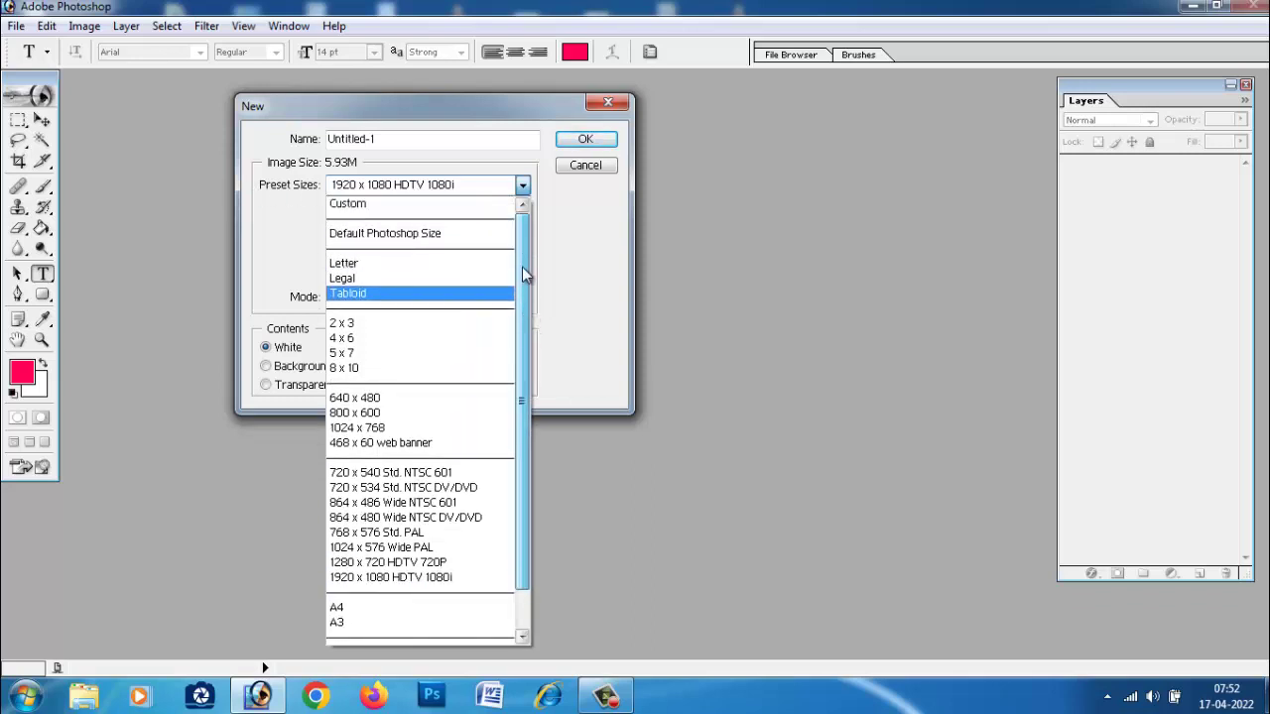
{"action": "scroll", "coordinate": [524, 283], "scroll_direction": "down", "scroll_amount": 1}
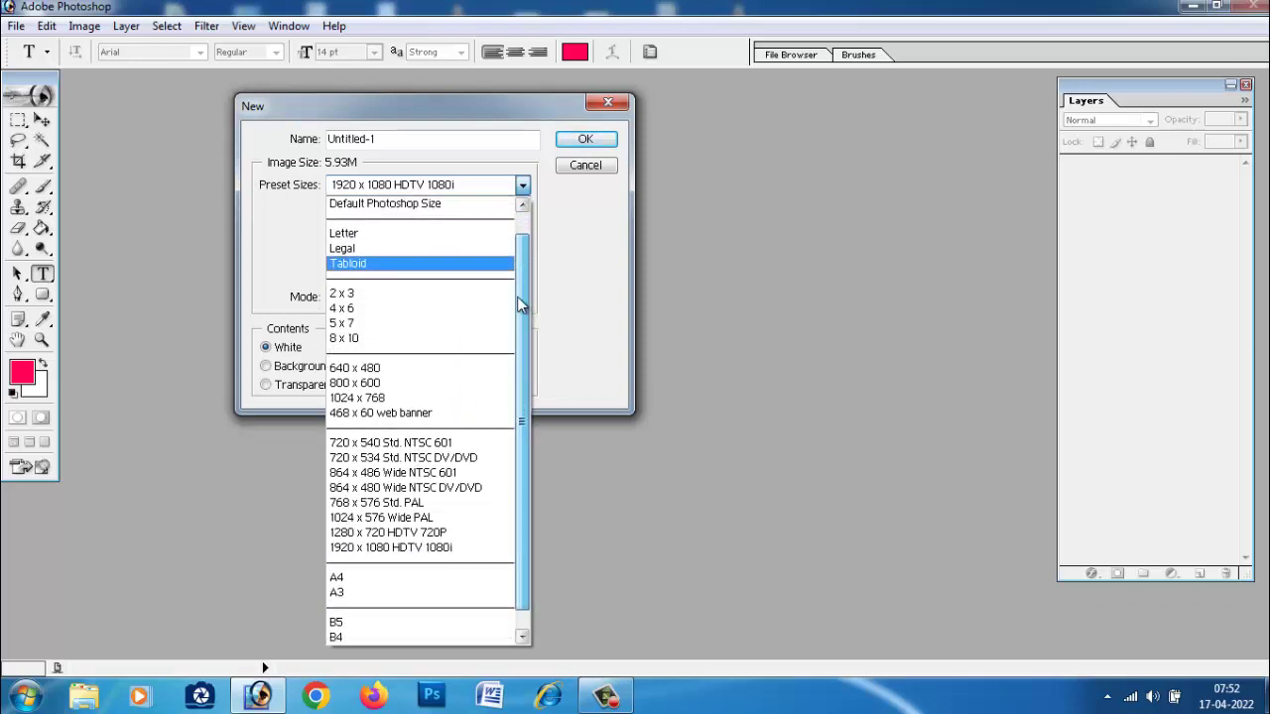
{"action": "left_click", "coordinate": [387, 324]}
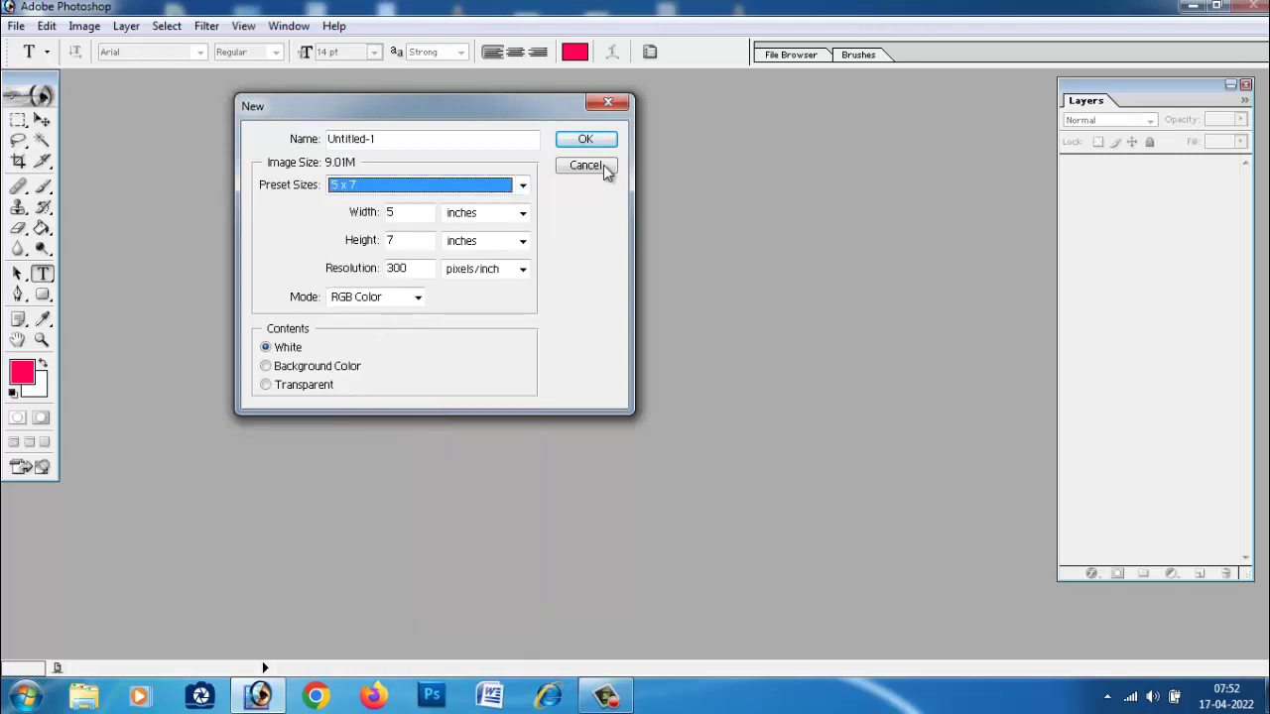
{"action": "left_click", "coordinate": [583, 139]}
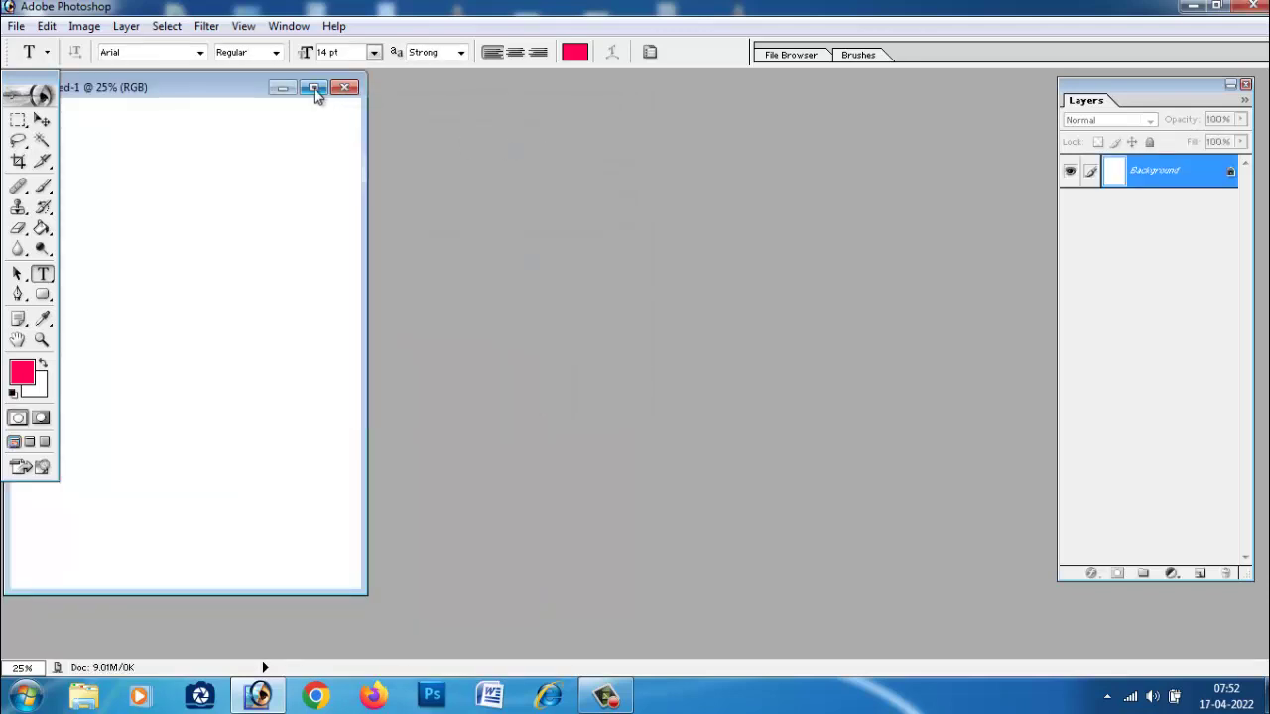
- Maximize the document, rotate the canvas 90° clockwise to landscape, and fit it on screen
{"action": "left_click", "coordinate": [315, 88]}
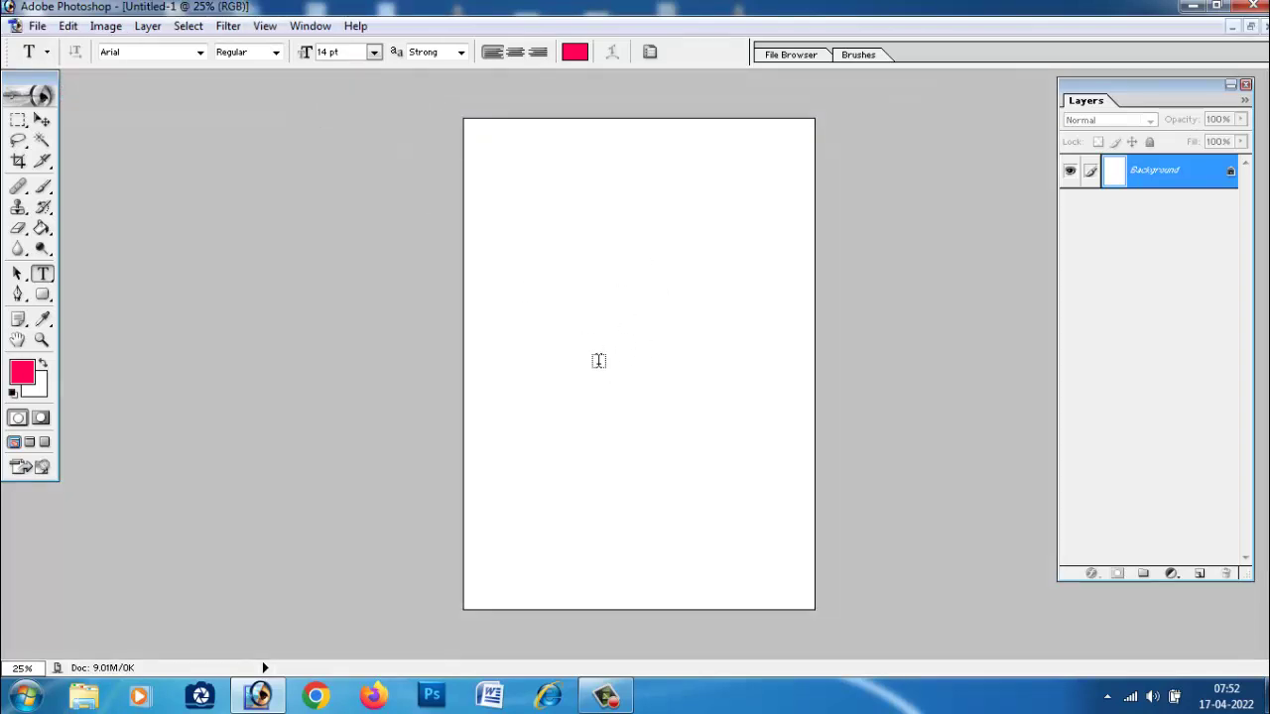
{"action": "left_click", "coordinate": [105, 26]}
{"action": "mouse_move", "coordinate": [152, 214]}
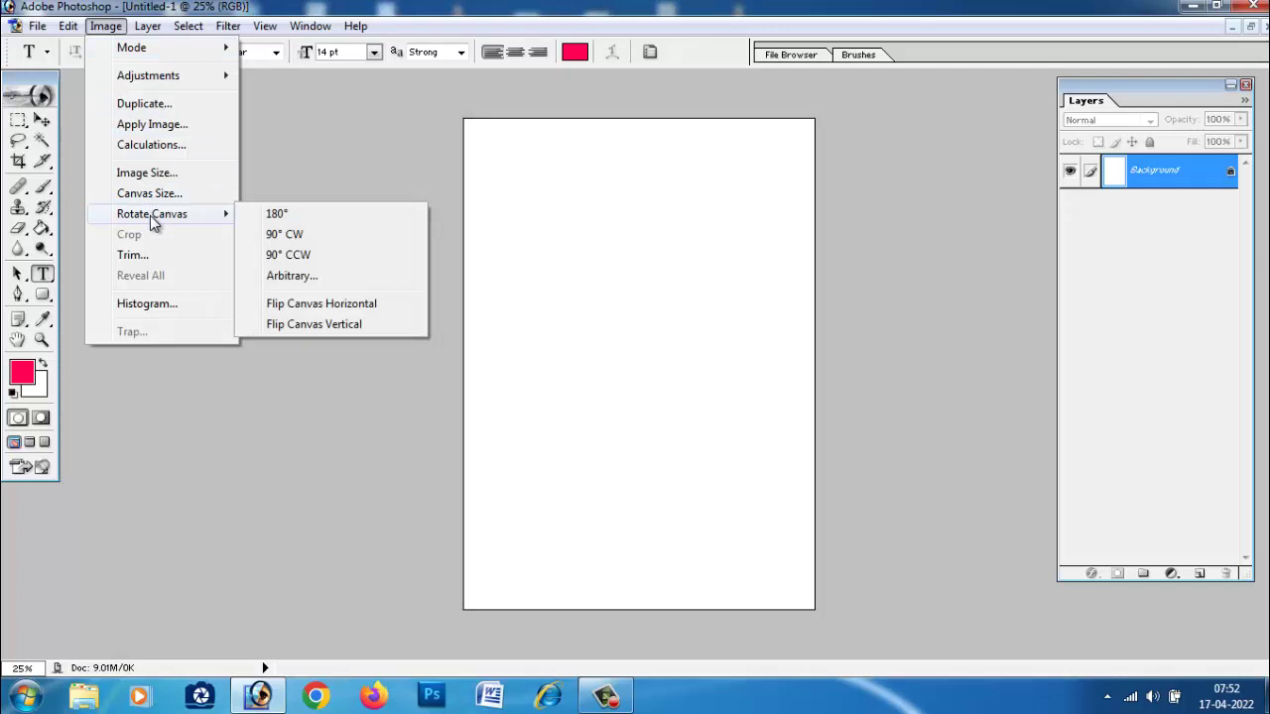
{"action": "left_click", "coordinate": [292, 234]}
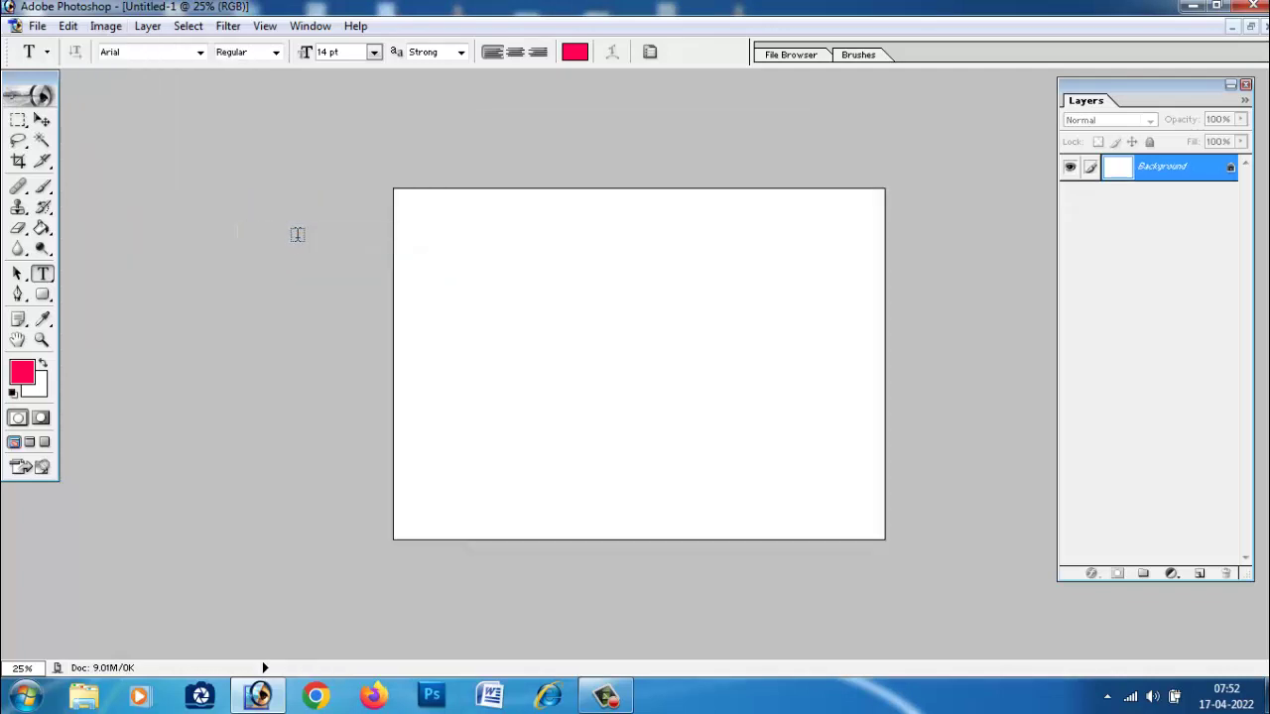
{"action": "key", "text": "ctrl+0"}
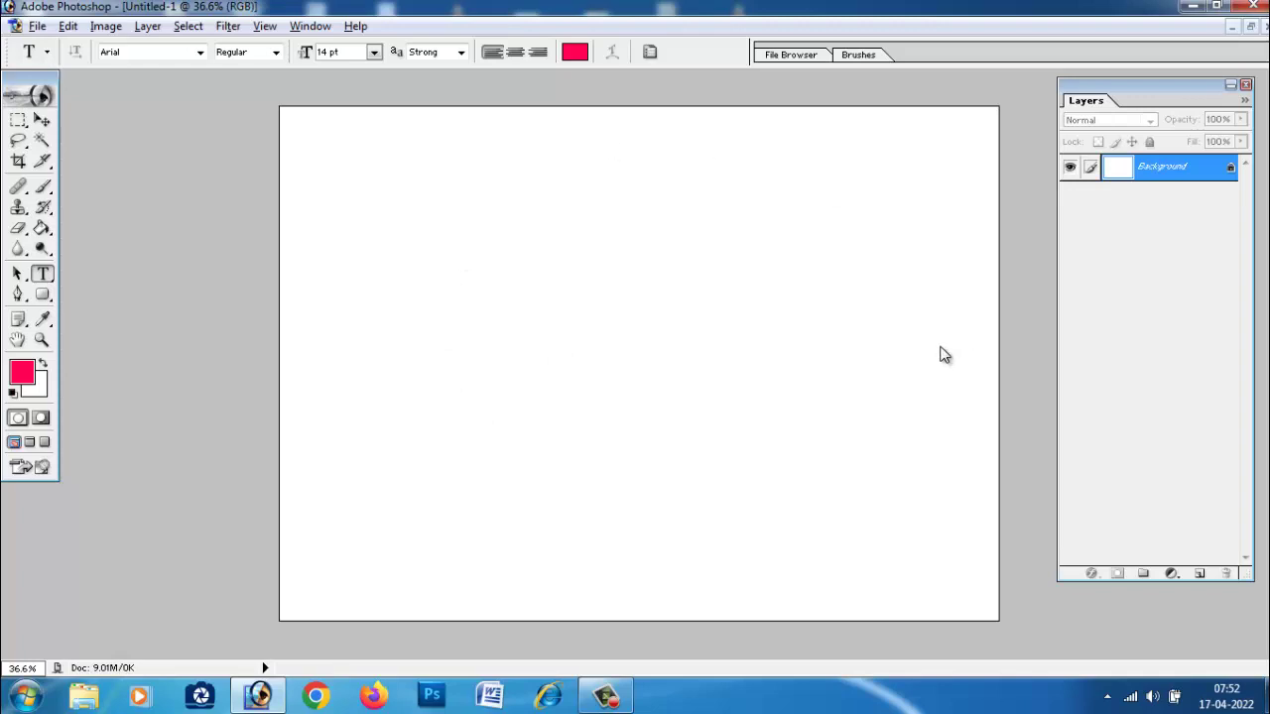
- Add pink 14 pt Arial text 'Guru9x Computer class karanatak' and nudge it up-left
{"action": "left_click", "coordinate": [346, 300]}
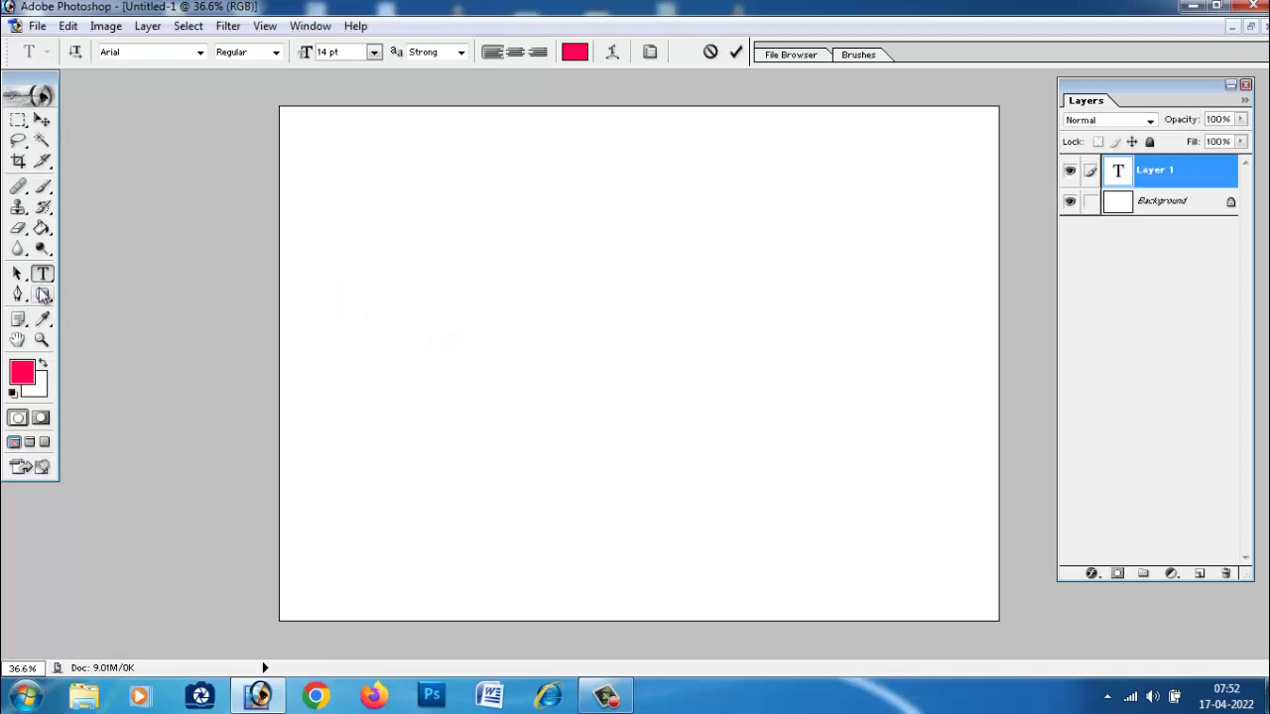
{"action": "left_click", "coordinate": [19, 274]}
{"action": "left_click", "coordinate": [41, 275]}
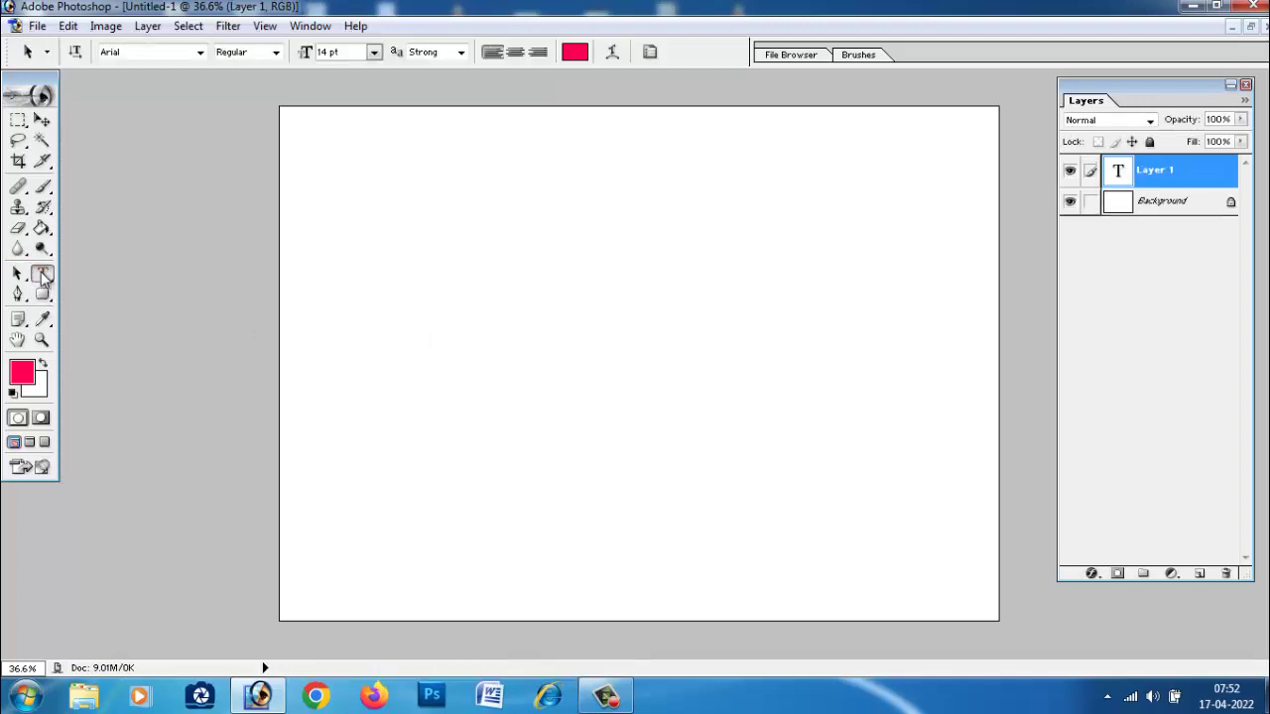
{"action": "left_click", "coordinate": [380, 318]}
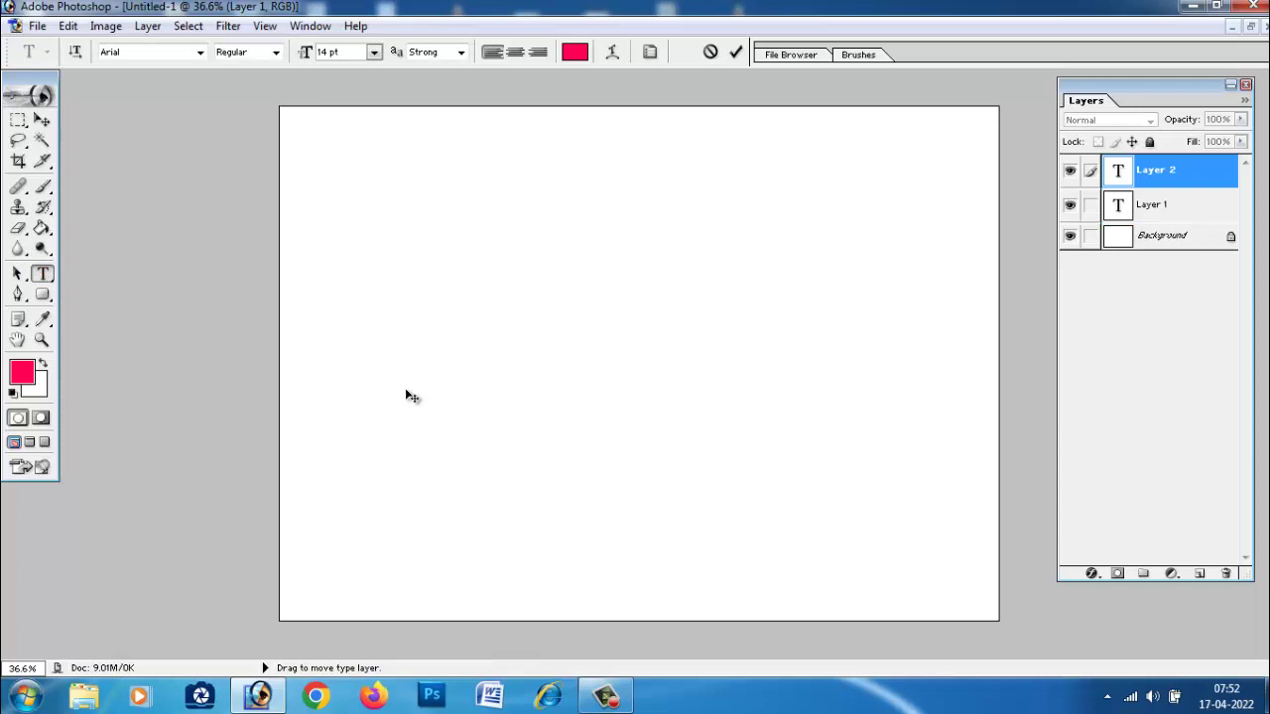
{"action": "type", "text": "Guru"}
{"action": "type", "text": "9x C"}
{"action": "type", "text": "omput"}
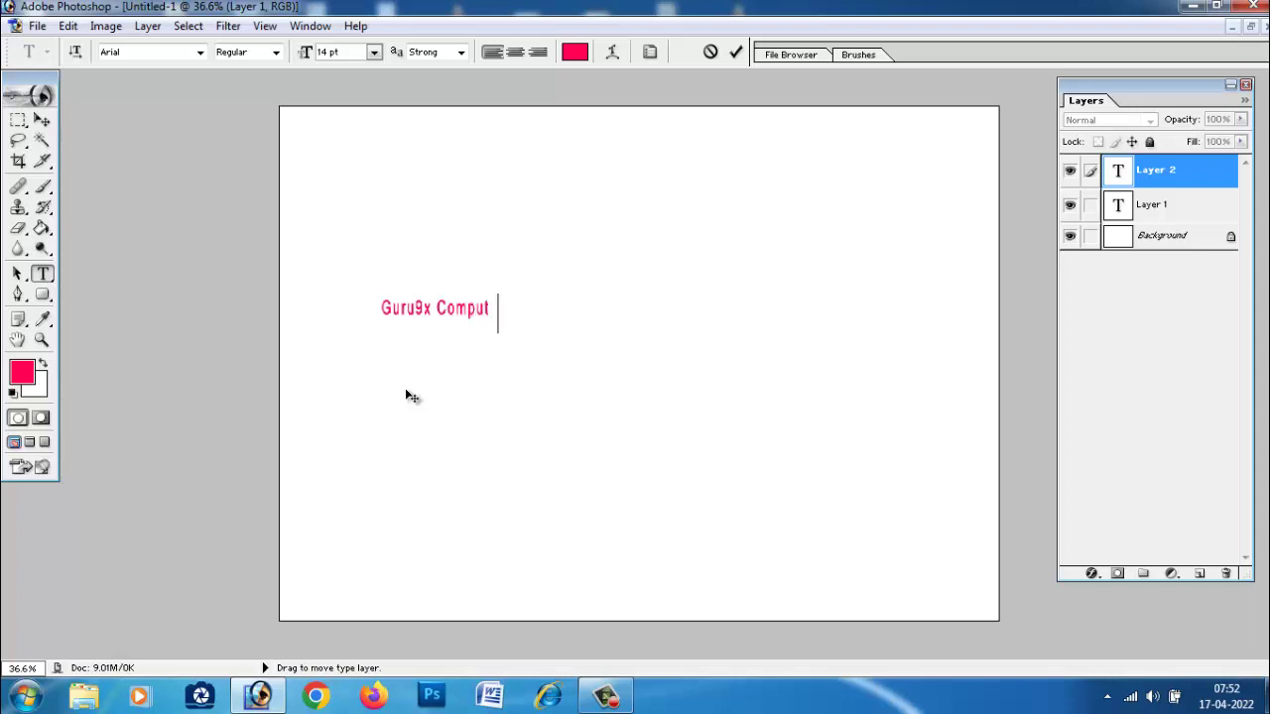
{"action": "type", "text": "er c"}
{"action": "type", "text": "lass k"}
{"action": "type", "text": "aran"}
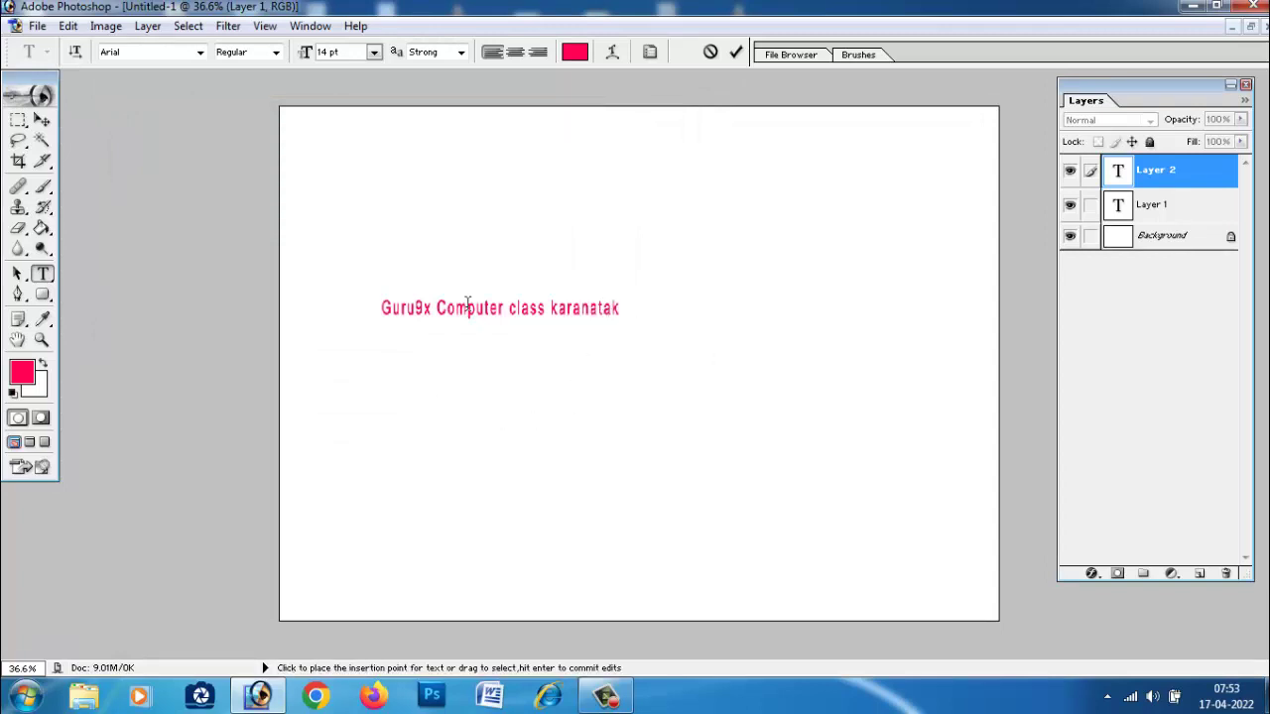
{"action": "key", "text": "ctrl+Return"}
{"action": "key", "text": "v"}
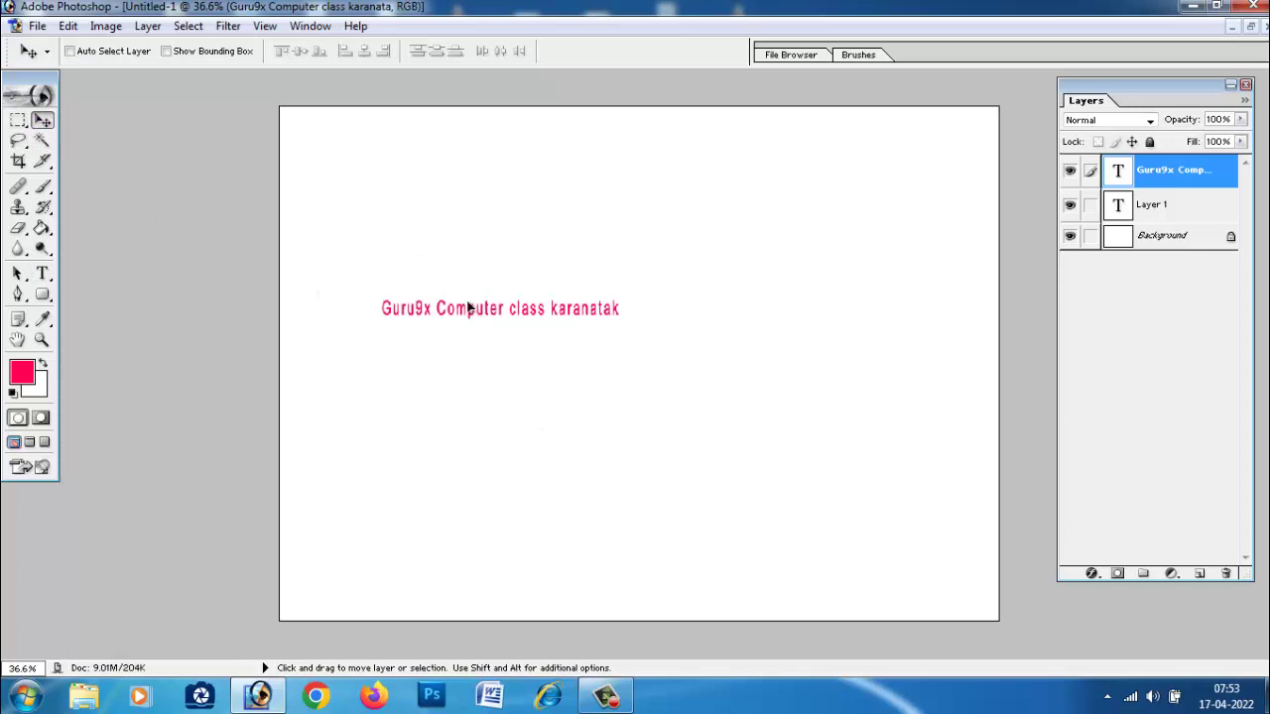
{"action": "left_click_drag", "start_coordinate": [469, 310], "coordinate": [406, 292]}
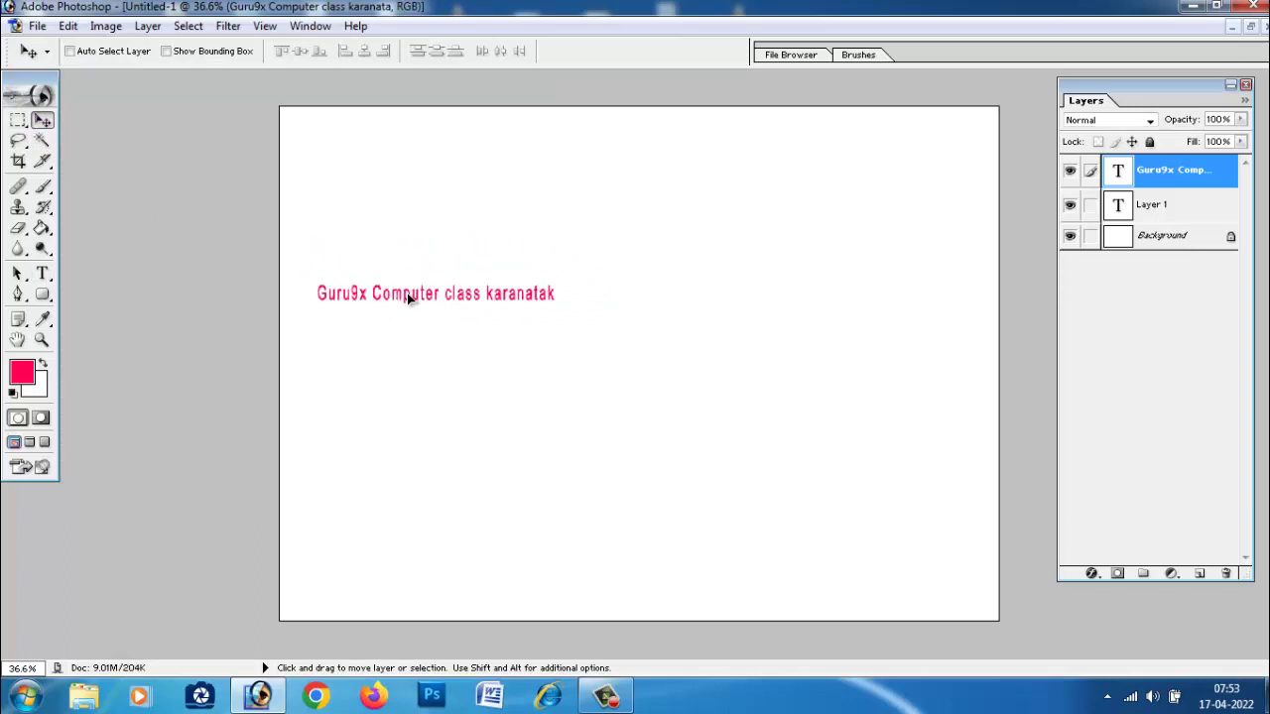
- Show the Character palette and move it higher on screen
{"action": "left_click", "coordinate": [308, 27]}
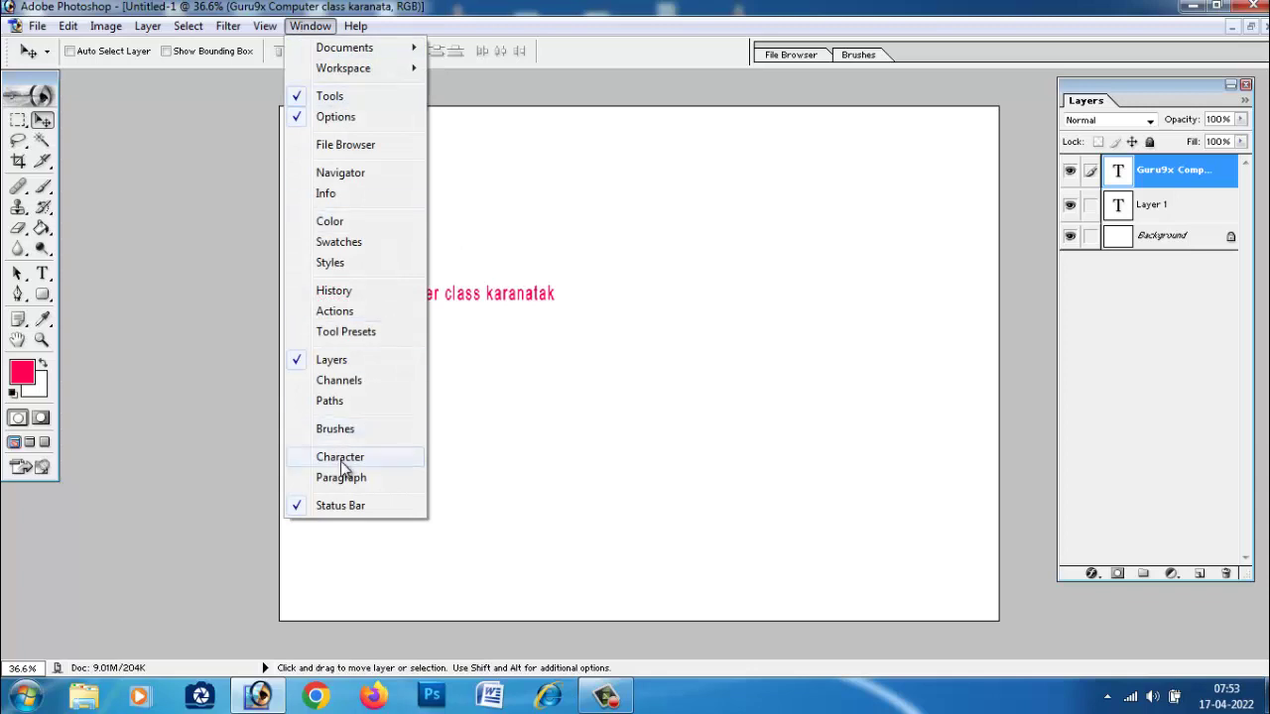
{"action": "left_click", "coordinate": [341, 460]}
{"action": "left_click", "coordinate": [304, 28]}
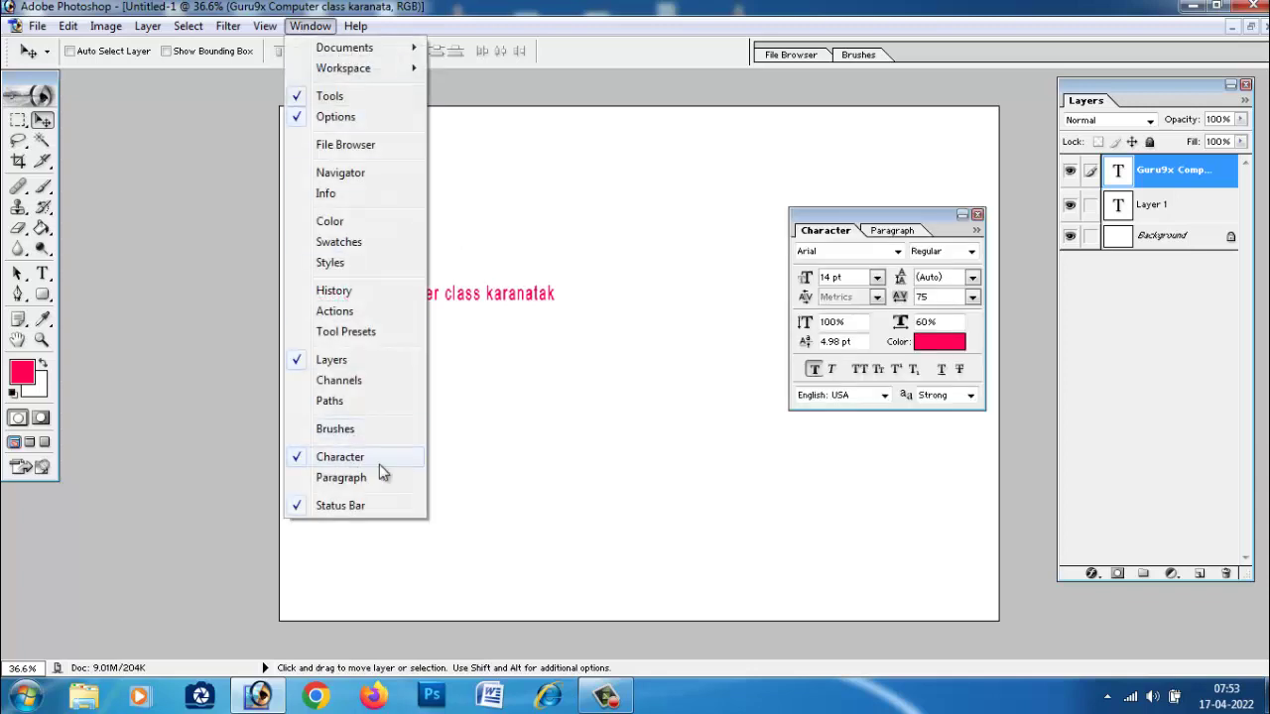
{"action": "left_click_drag", "start_coordinate": [878, 217], "coordinate": [878, 134]}
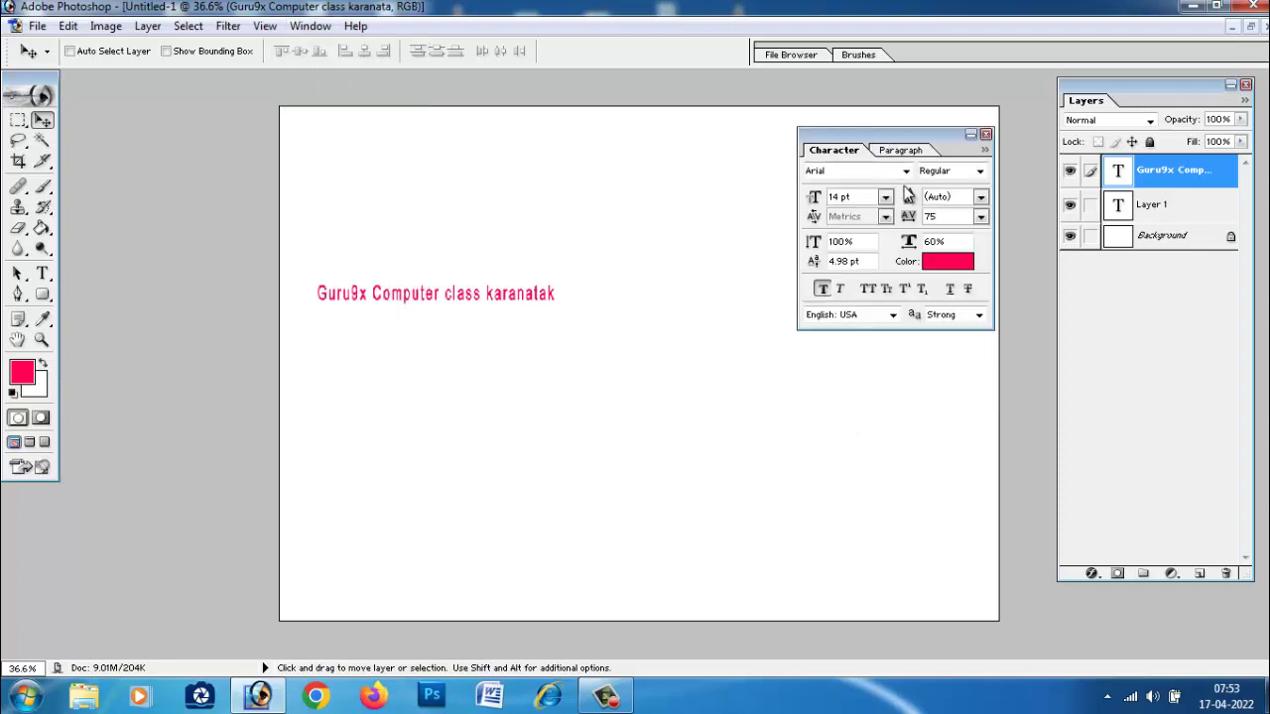
- Preview Bernard MT Condensed and Britannic Bold, enlarge the heading to 60 pt, and move it up-right
{"action": "left_click", "coordinate": [905, 170]}
{"action": "left_click", "coordinate": [875, 266]}
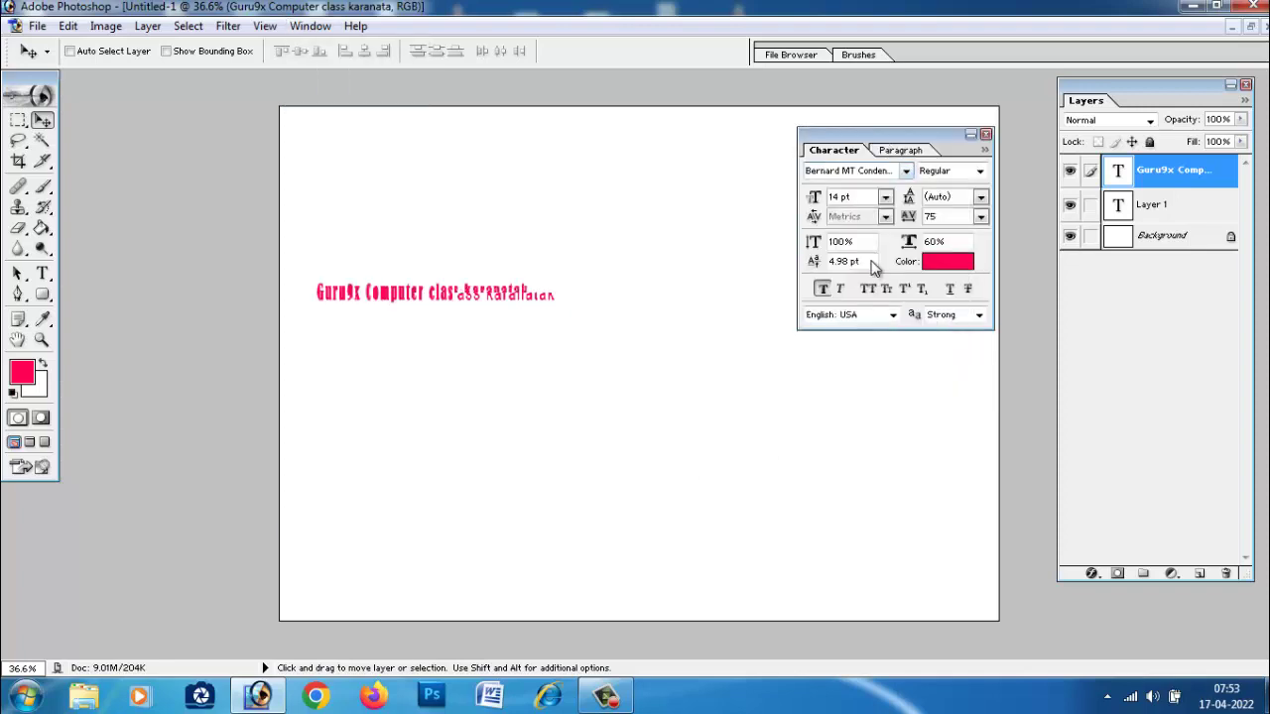
{"action": "left_click", "coordinate": [875, 171]}
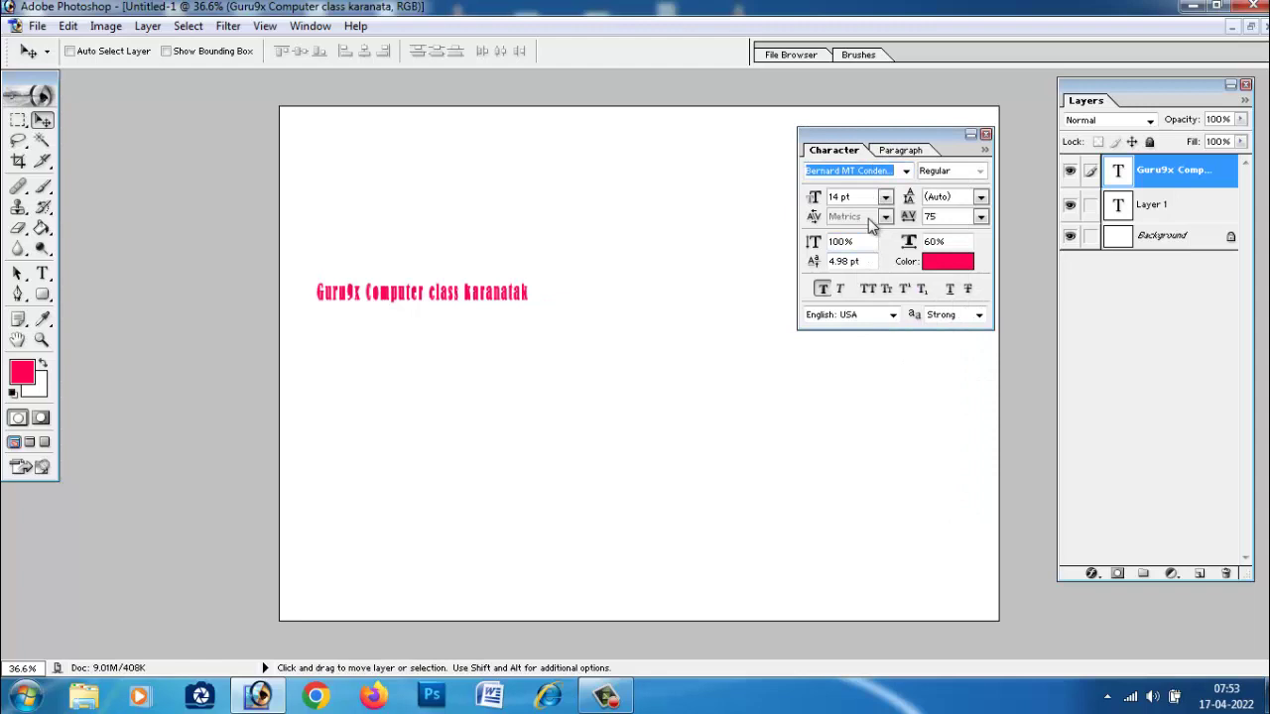
{"action": "key", "text": "Down"}
{"action": "key", "text": "Down"}
{"action": "key", "text": "Down"}
{"action": "key", "text": "Down"}
{"action": "key", "text": "Down"}
{"action": "key", "text": "Down"}
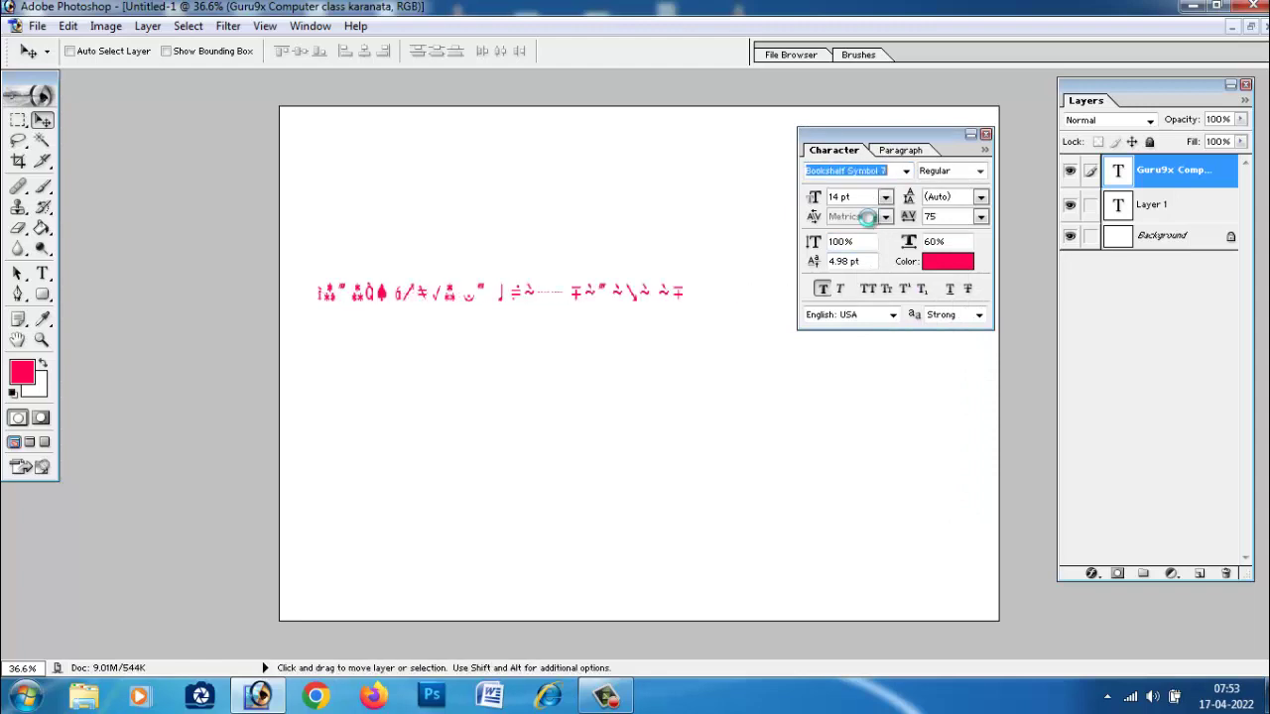
{"action": "key", "text": "Down"}
{"action": "key", "text": "Down"}
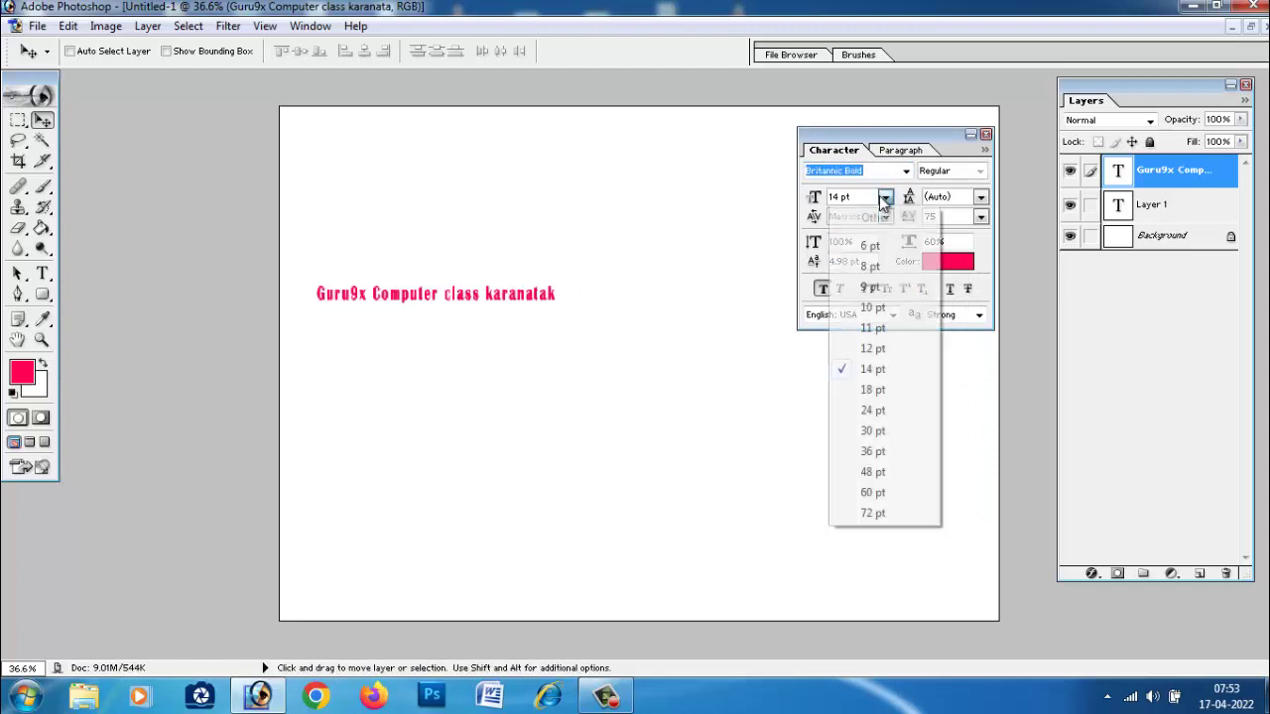
{"action": "left_click", "coordinate": [885, 197]}
{"action": "left_click", "coordinate": [870, 491]}
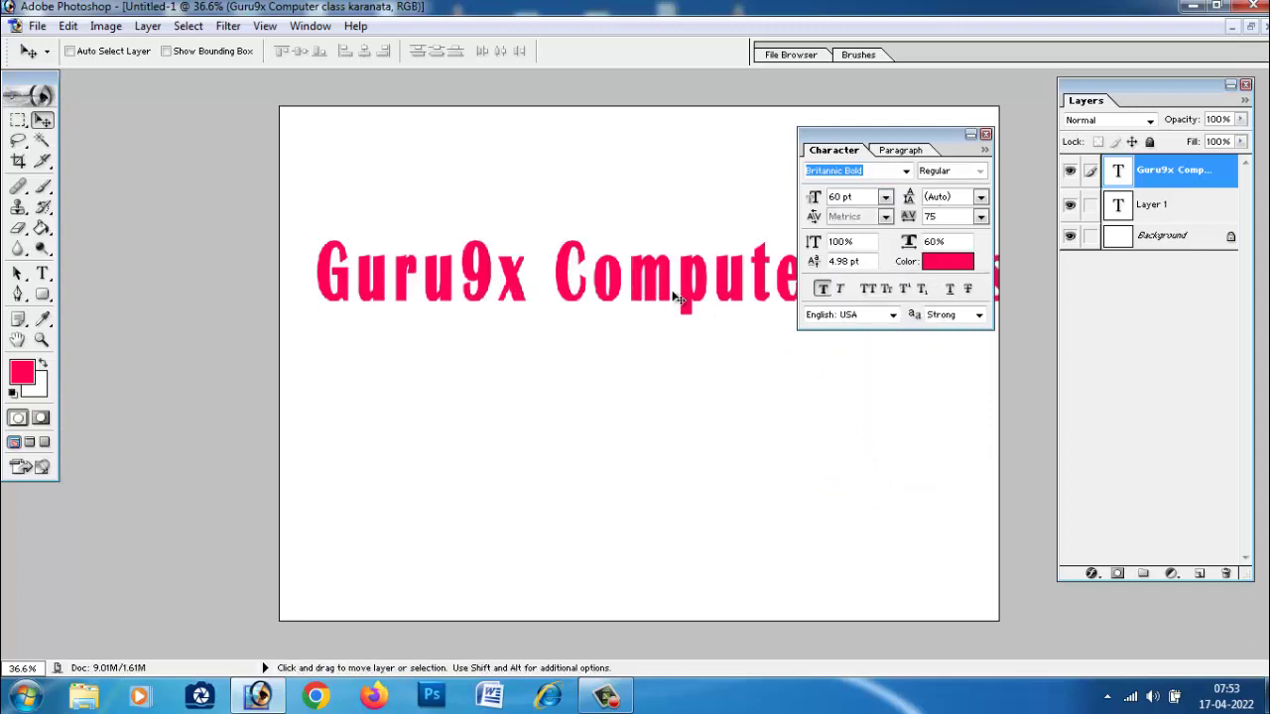
{"action": "left_click_drag", "start_coordinate": [657, 416], "coordinate": [673, 385]}
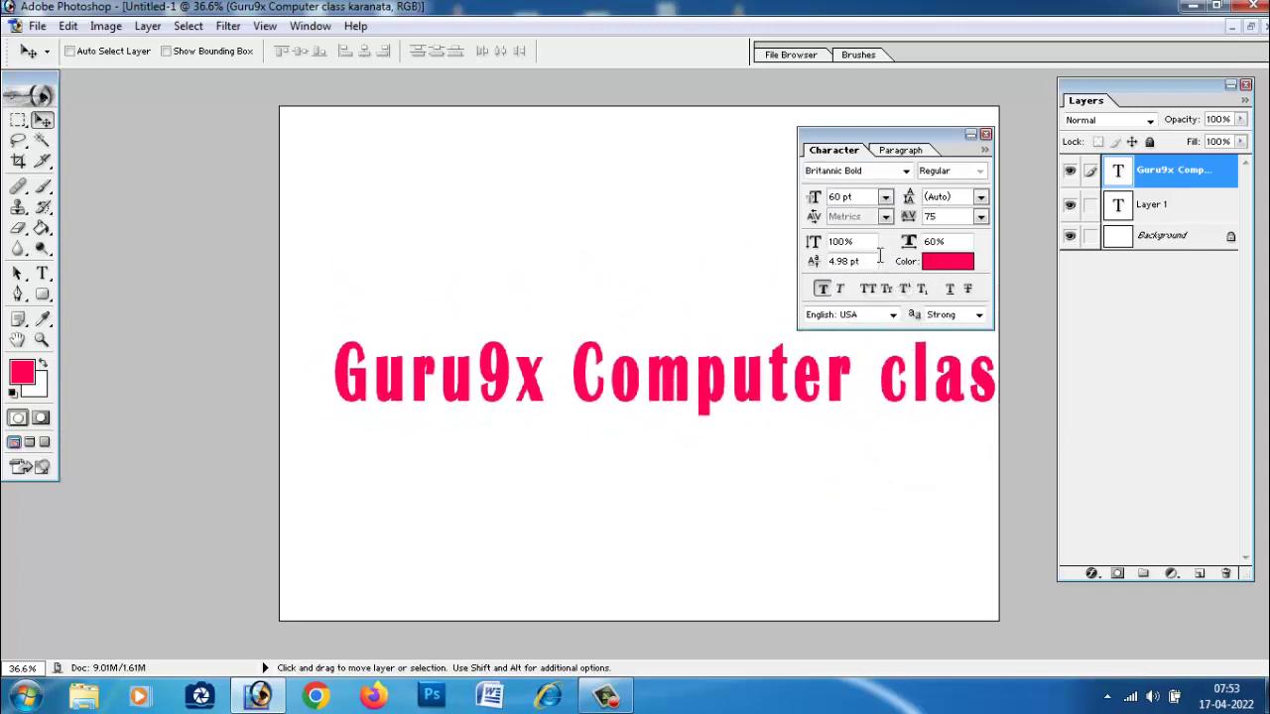
- Try Adobe Caslon Pro and Courier New, then set the heading in Franklin Gothic Demi
{"action": "left_click", "coordinate": [905, 172]}
{"action": "left_click", "coordinate": [861, 306]}
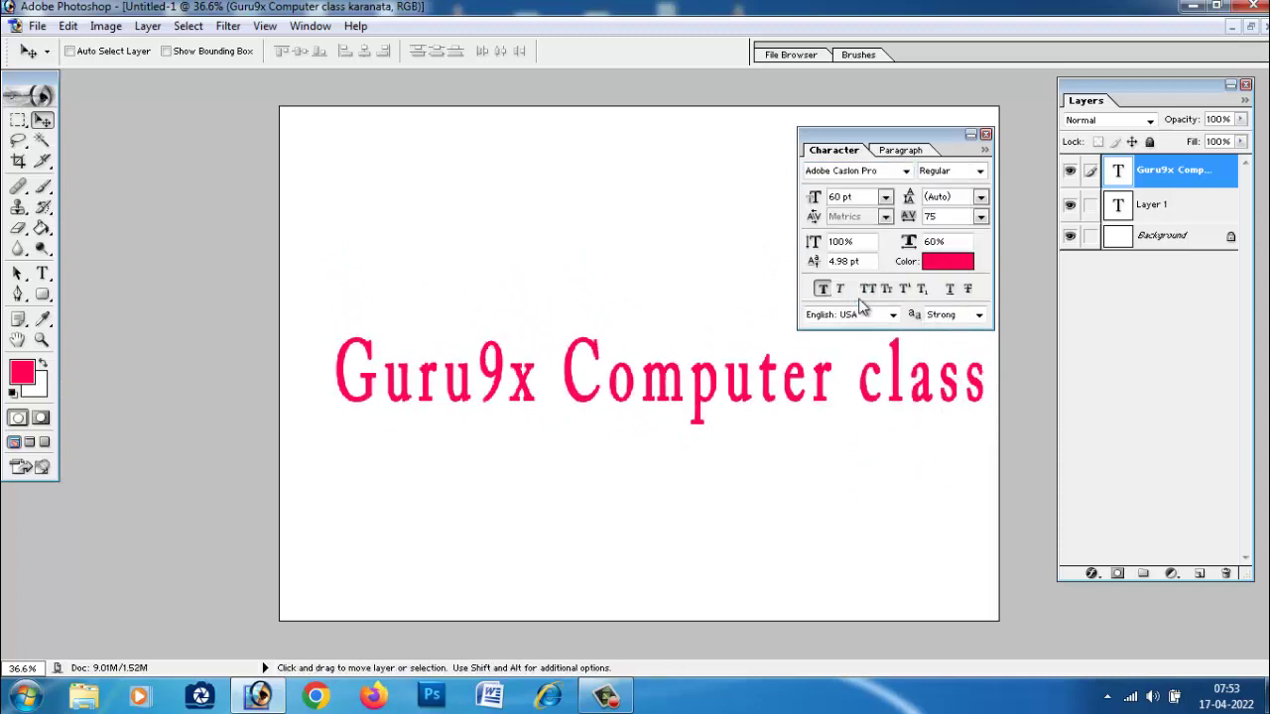
{"action": "left_click", "coordinate": [845, 173]}
{"action": "left_click", "coordinate": [906, 177]}
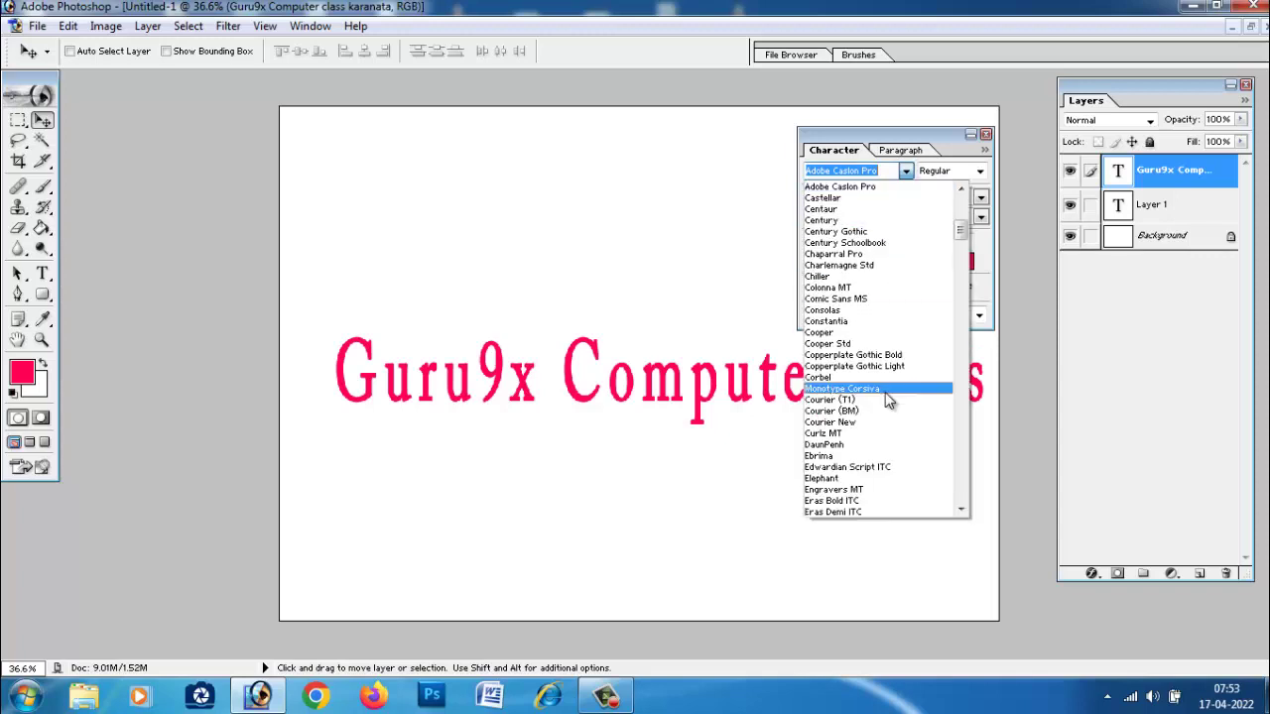
{"action": "left_click", "coordinate": [886, 426]}
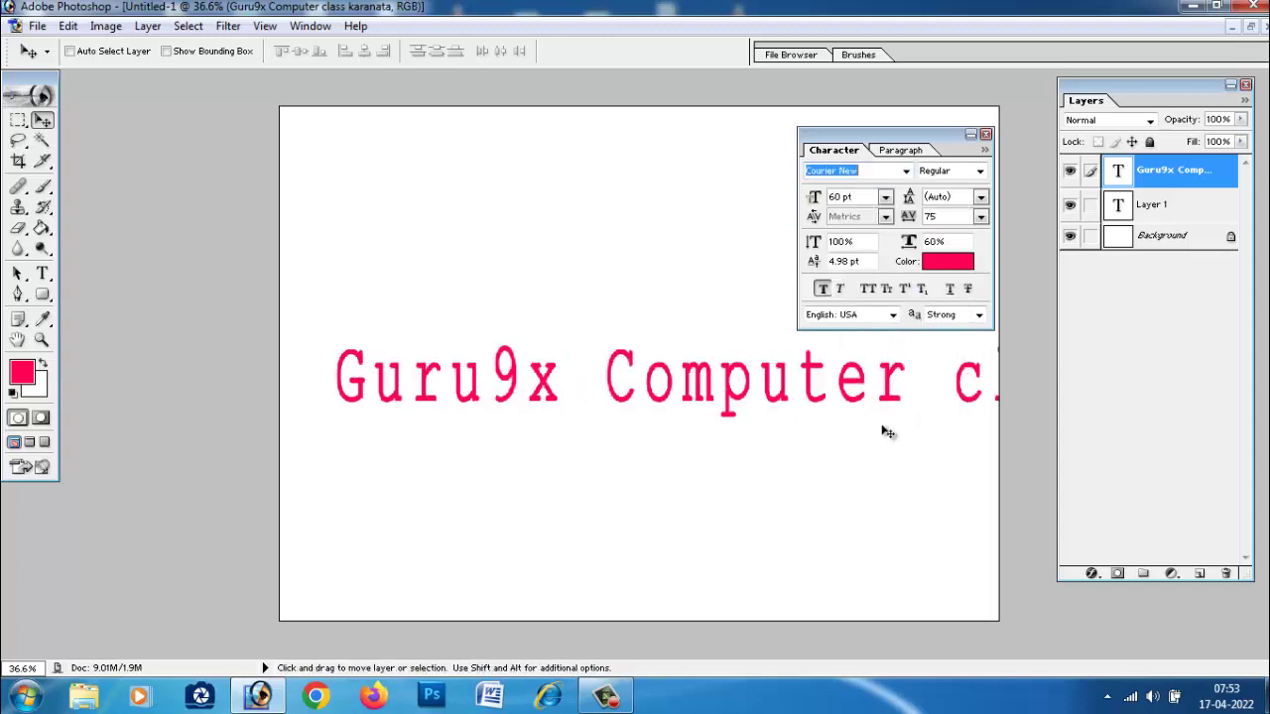
{"action": "left_click", "coordinate": [904, 171]}
{"action": "left_click", "coordinate": [875, 413]}
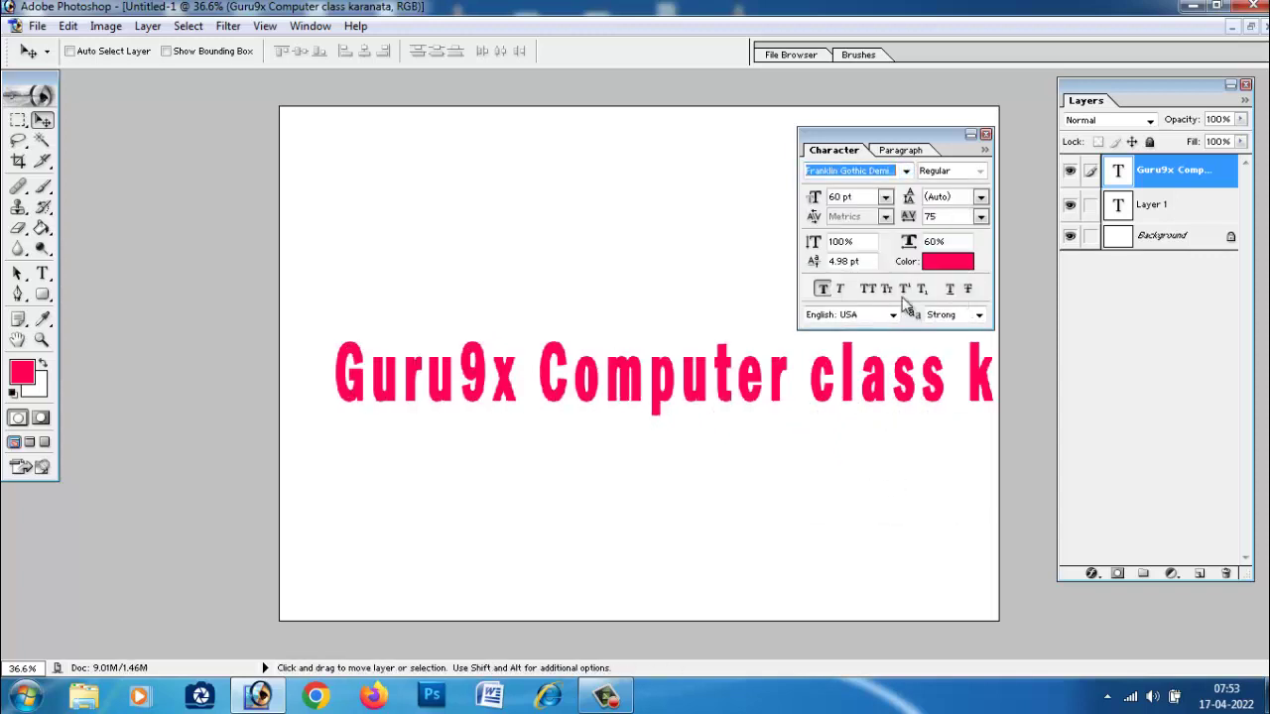
- Keep the heading at 60 pt and shift it lower and toward the canvas centre
{"action": "left_click", "coordinate": [886, 196]}
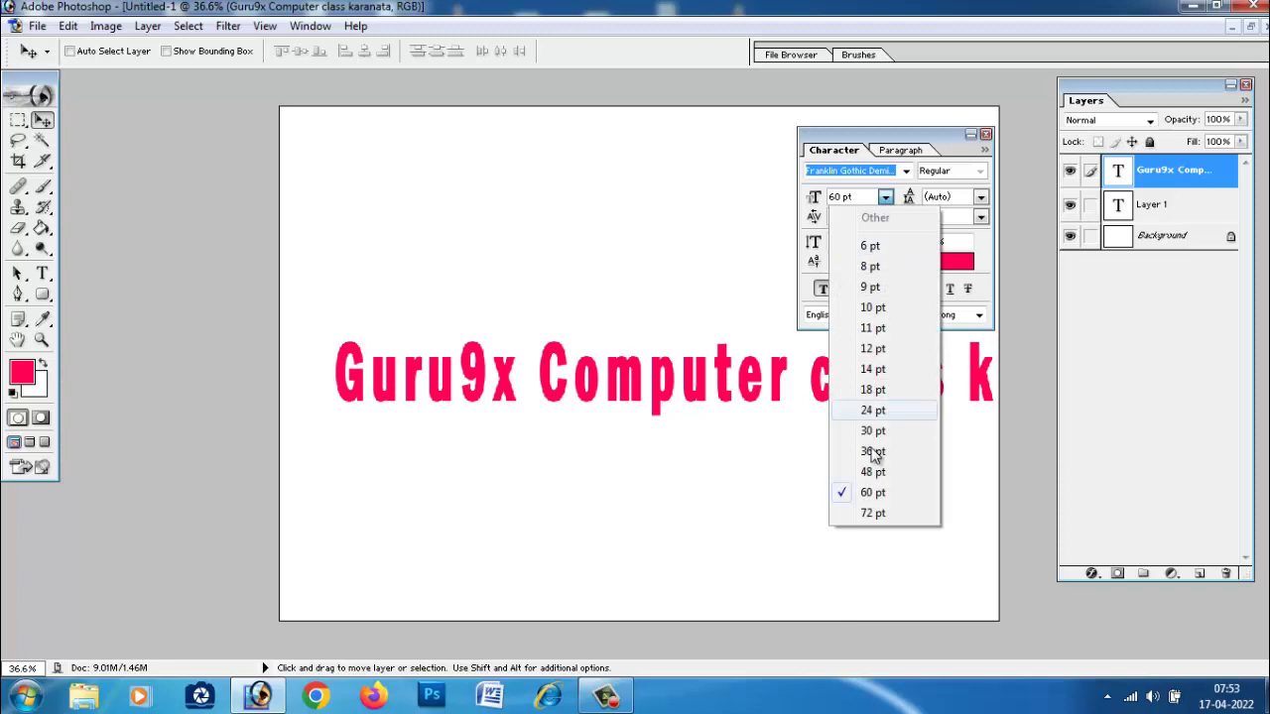
{"action": "left_click", "coordinate": [766, 222]}
{"action": "left_click_drag", "start_coordinate": [734, 390], "coordinate": [670, 404]}
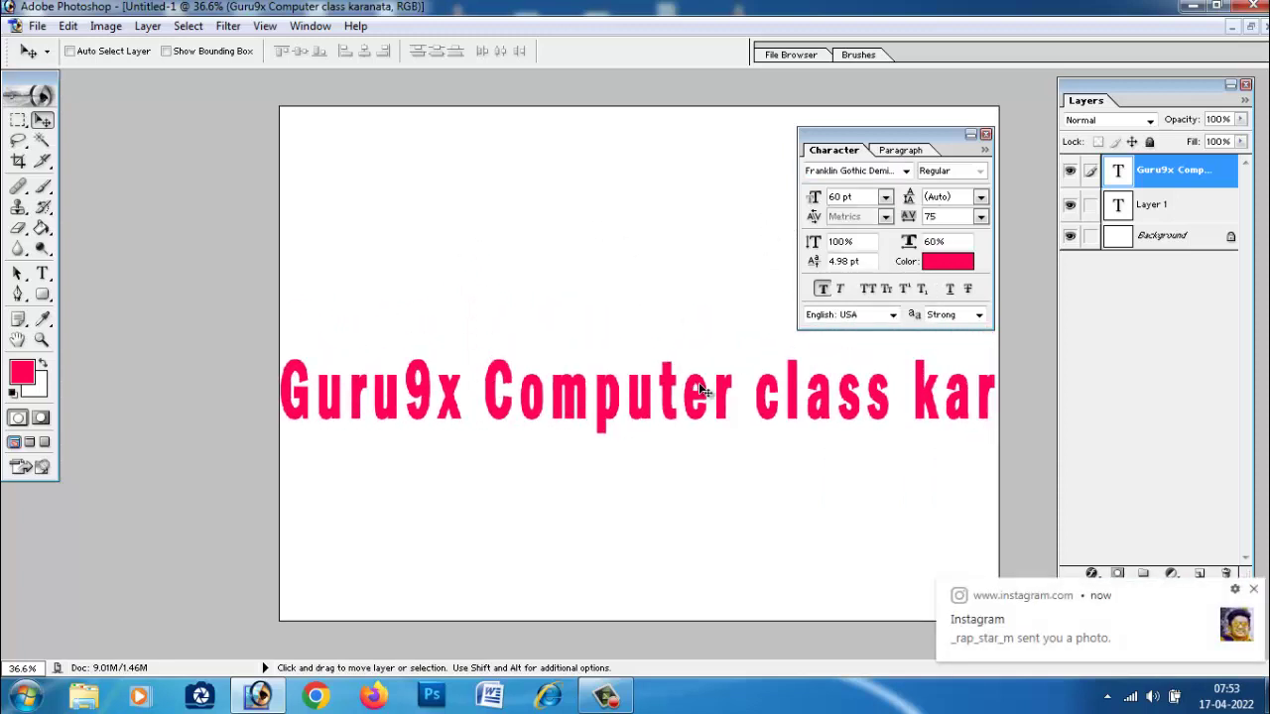
{"action": "left_click", "coordinate": [1254, 589]}
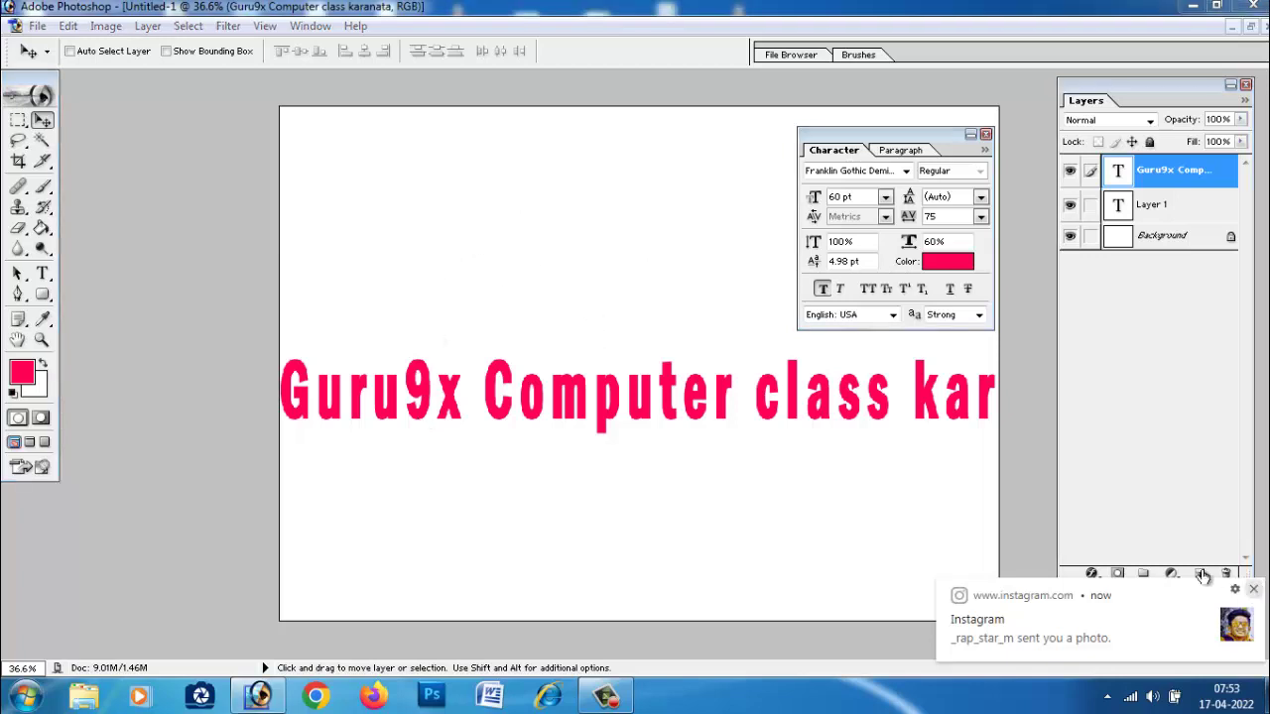
{"action": "left_click_drag", "start_coordinate": [424, 405], "coordinate": [519, 415]}
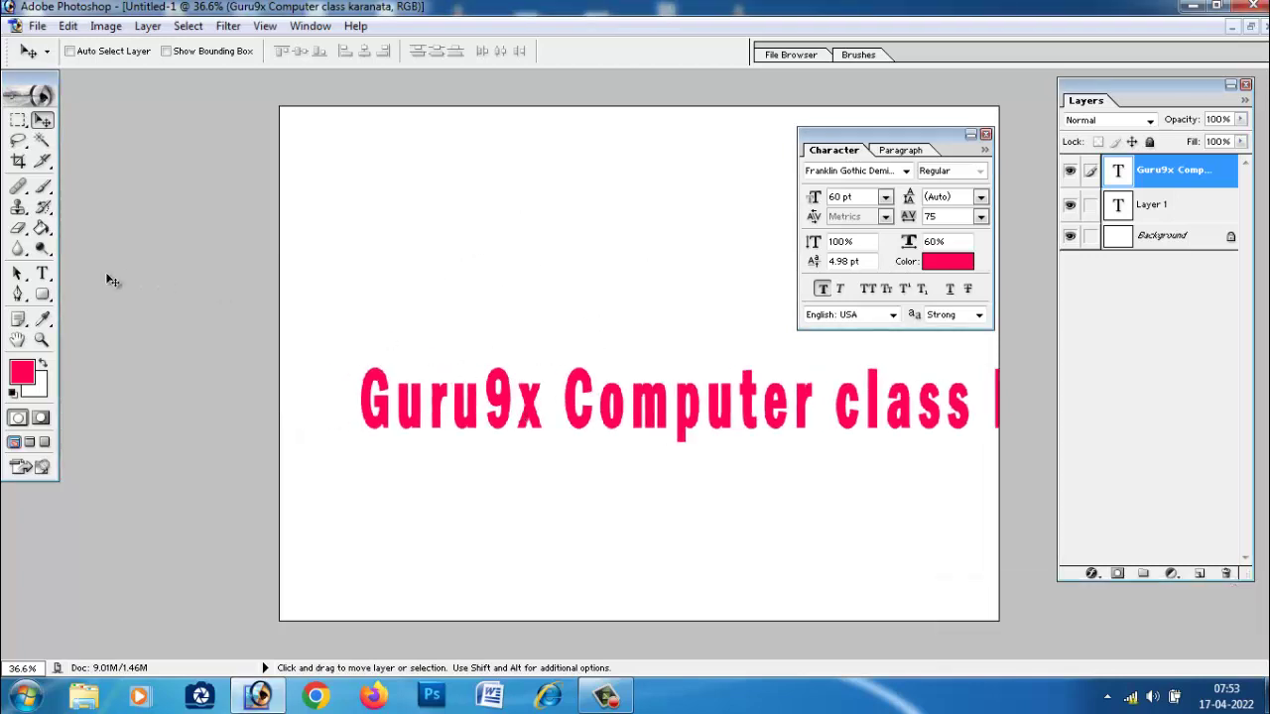
{"action": "left_click", "coordinate": [42, 274]}
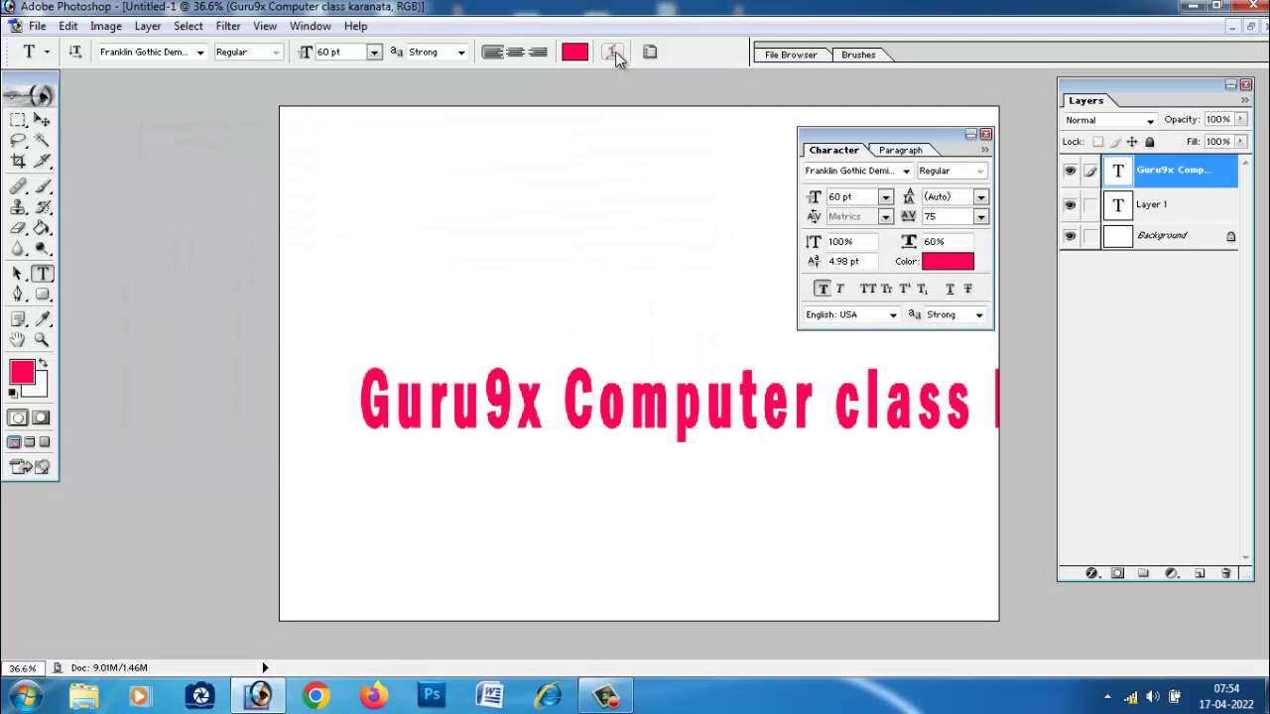
- Start warping the heading, accepting removal of faux bold, and move the Warp Text dialog aside
{"action": "left_click", "coordinate": [614, 53]}
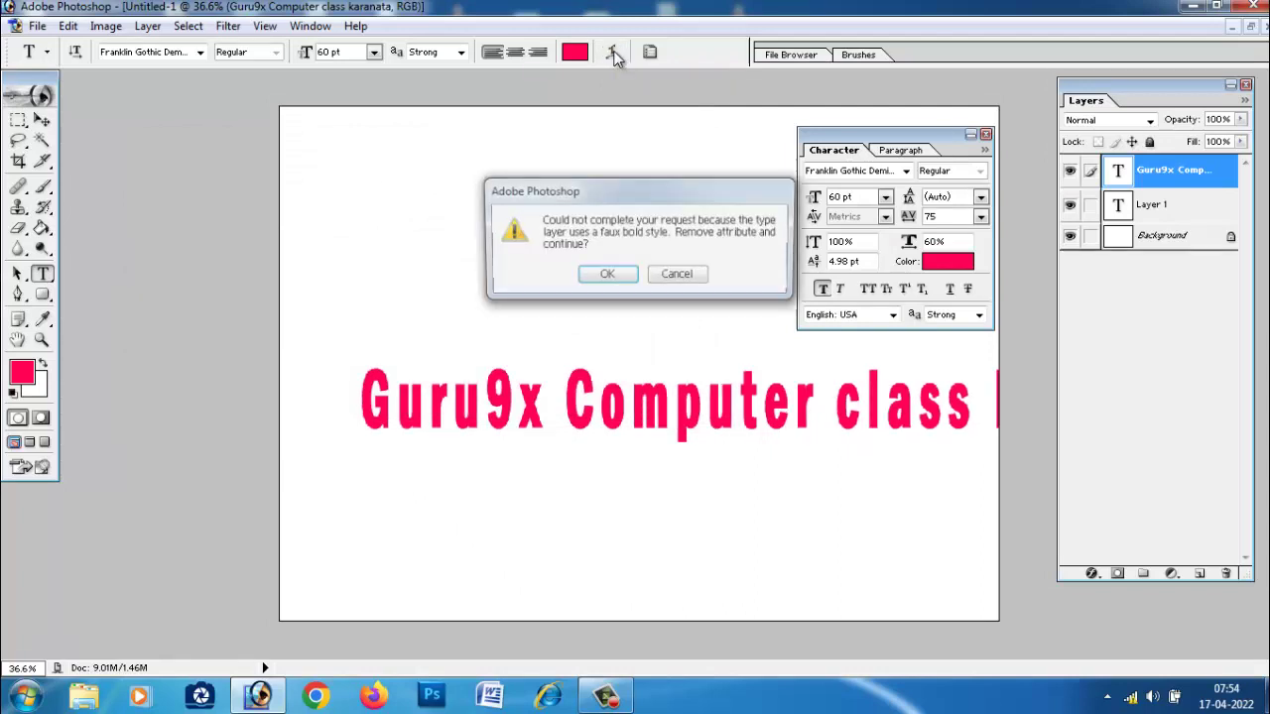
{"action": "left_click", "coordinate": [608, 275]}
{"action": "left_click_drag", "start_coordinate": [593, 236], "coordinate": [289, 112]}
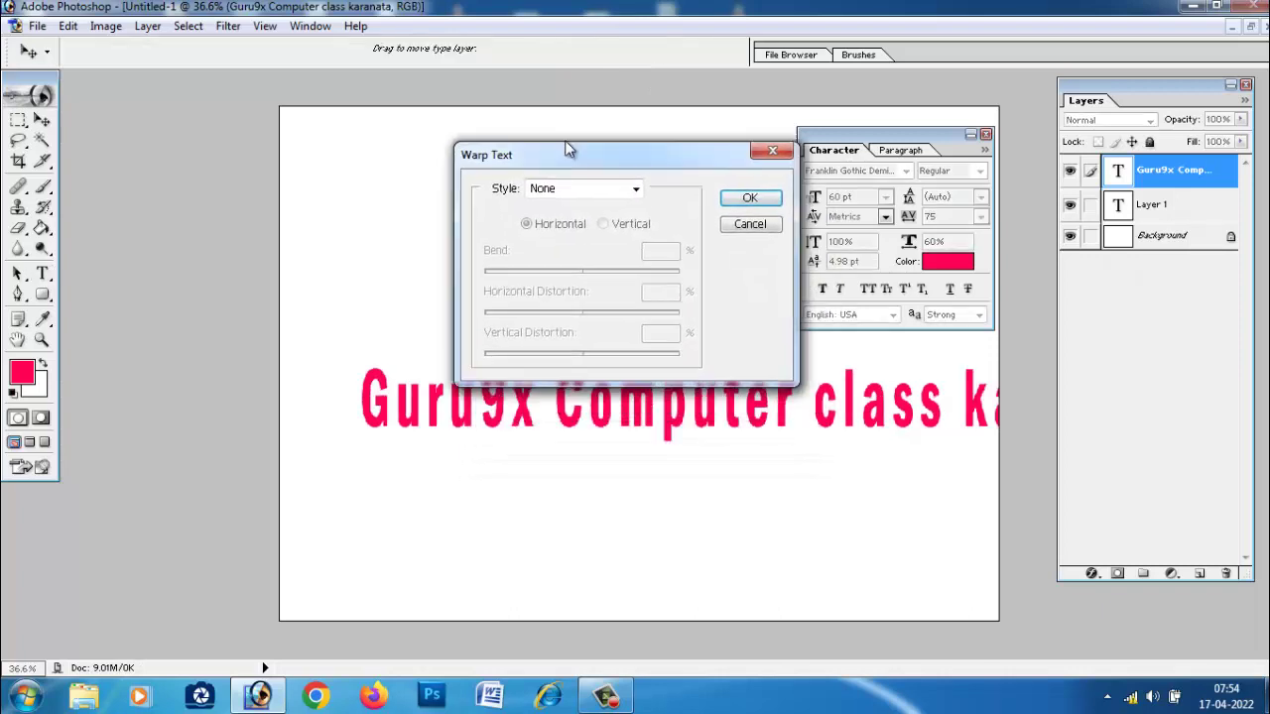
{"action": "left_click_drag", "start_coordinate": [365, 116], "coordinate": [603, 174]}
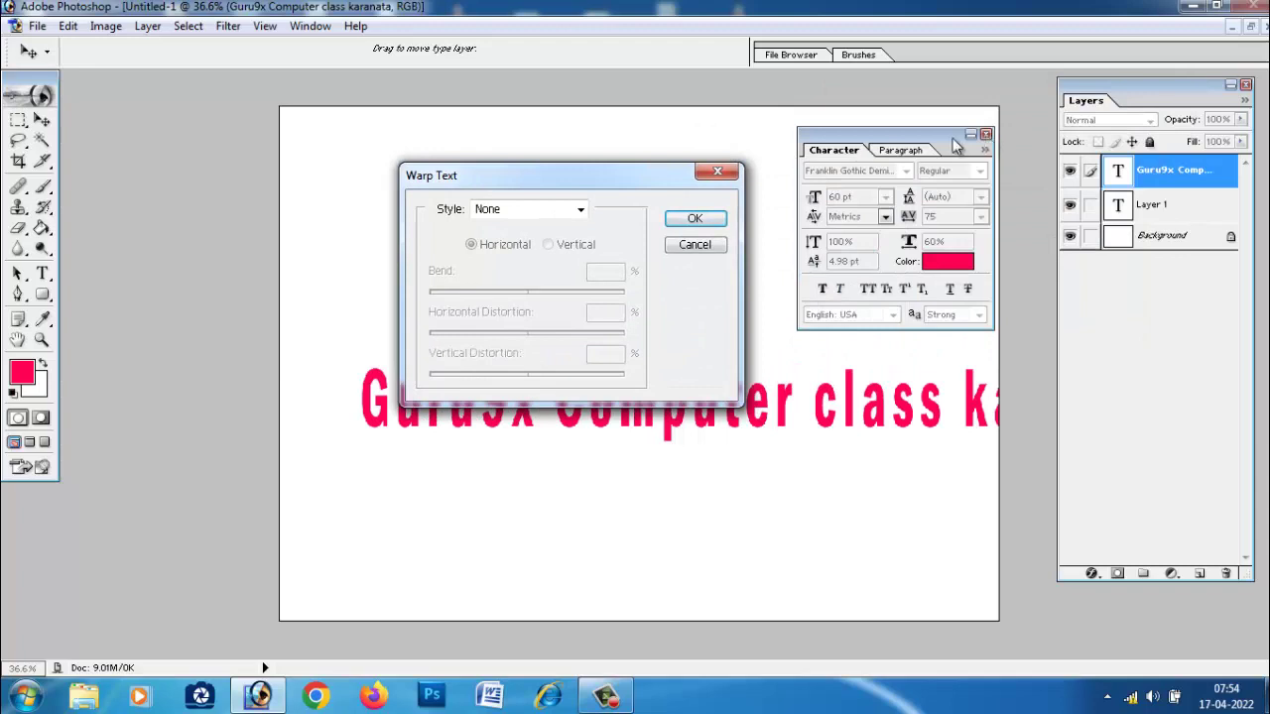
{"action": "left_click_drag", "start_coordinate": [621, 177], "coordinate": [1076, 69]}
- Choose the Arc warp style with bend +78 and vertical distortion -1, and apply it
{"action": "left_click", "coordinate": [999, 113]}
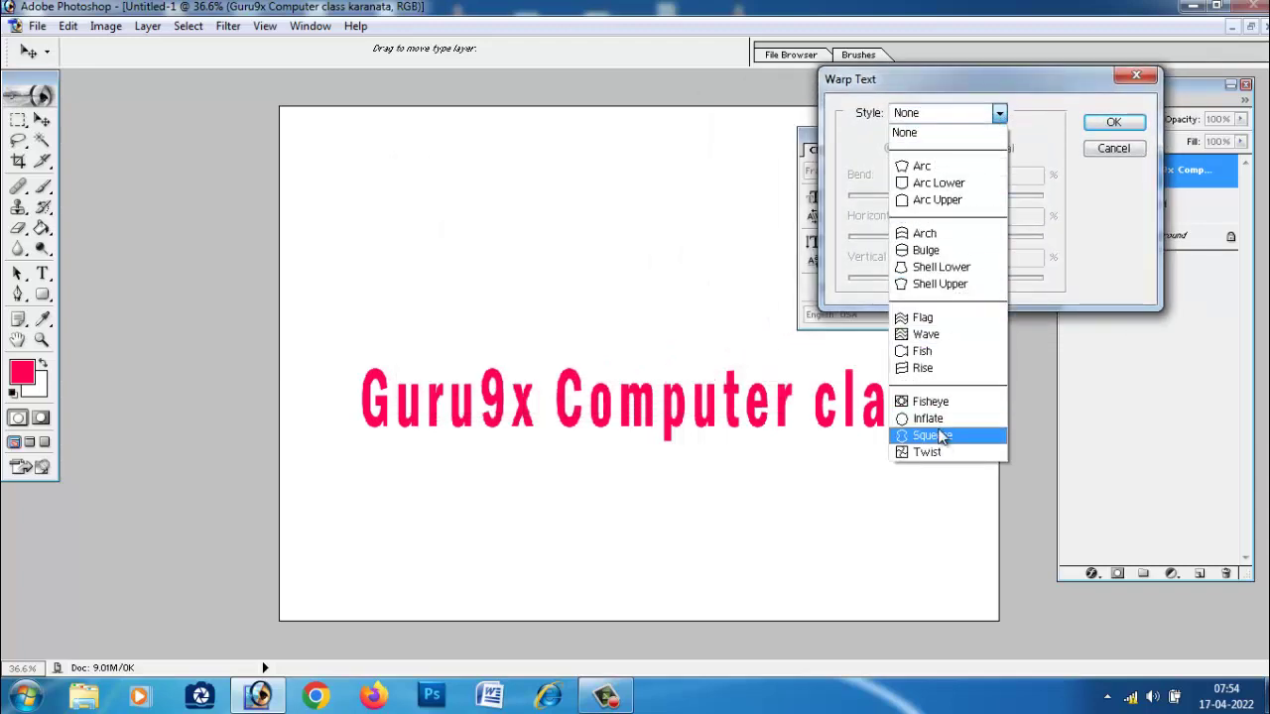
{"action": "left_click", "coordinate": [935, 168]}
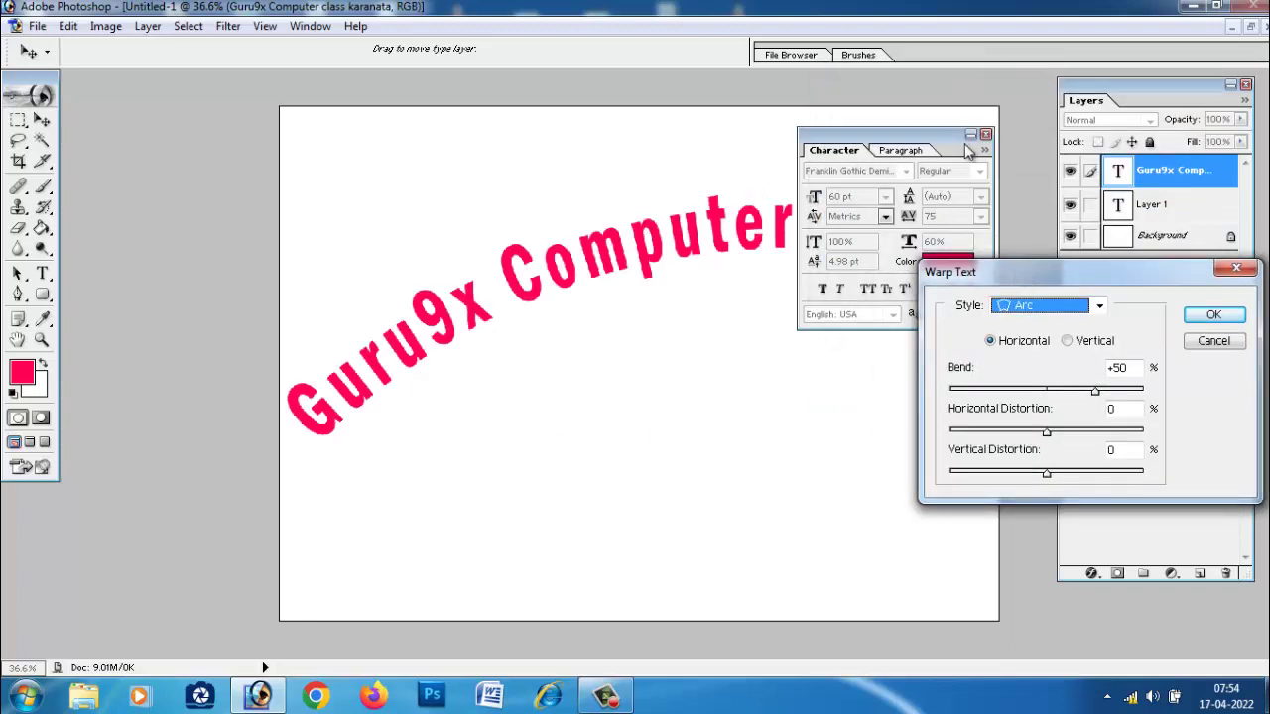
{"action": "left_click_drag", "start_coordinate": [1099, 278], "coordinate": [949, 174]}
{"action": "left_click_drag", "start_coordinate": [950, 301], "coordinate": [964, 304]}
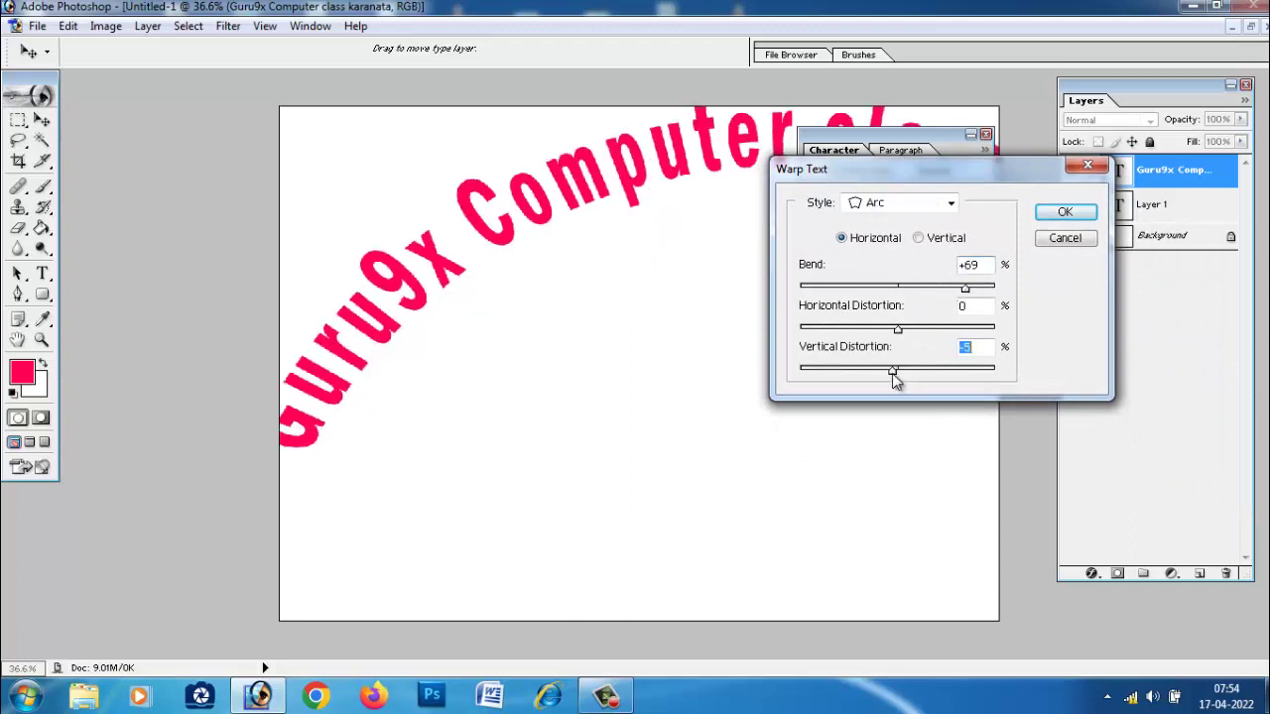
{"action": "left_click_drag", "start_coordinate": [892, 372], "coordinate": [898, 370]}
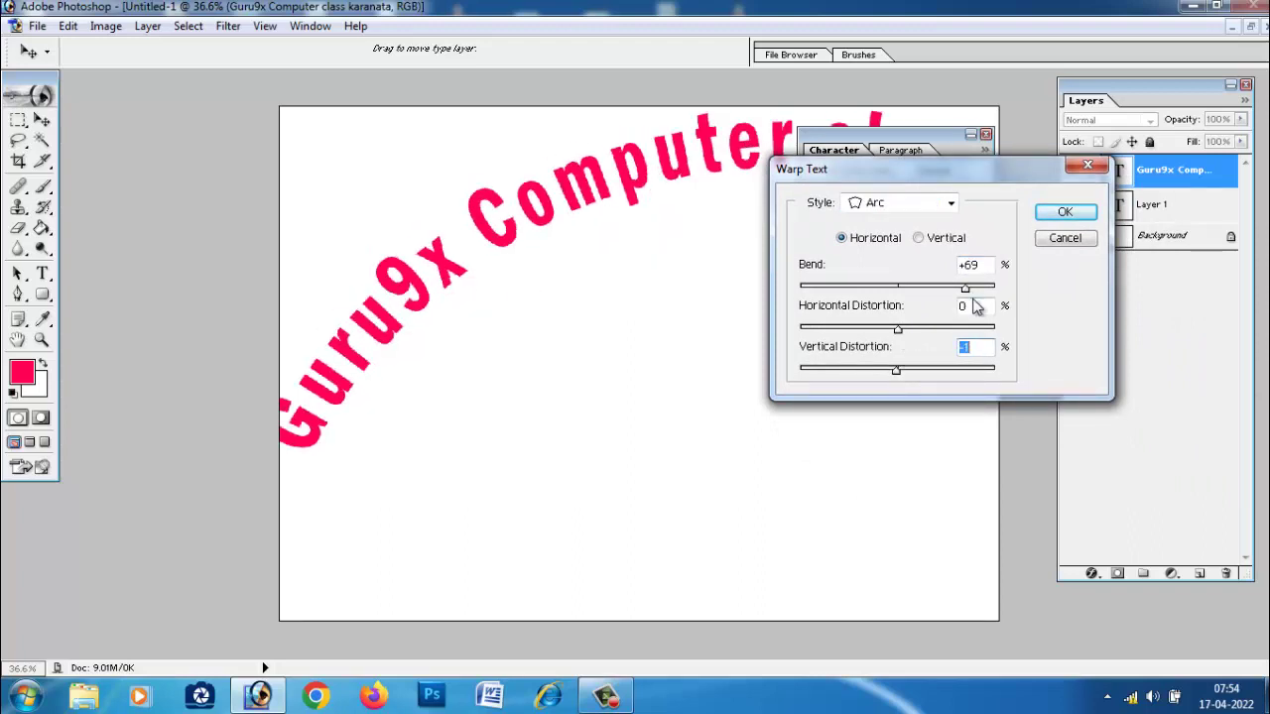
{"action": "left_click_drag", "start_coordinate": [967, 289], "coordinate": [975, 288]}
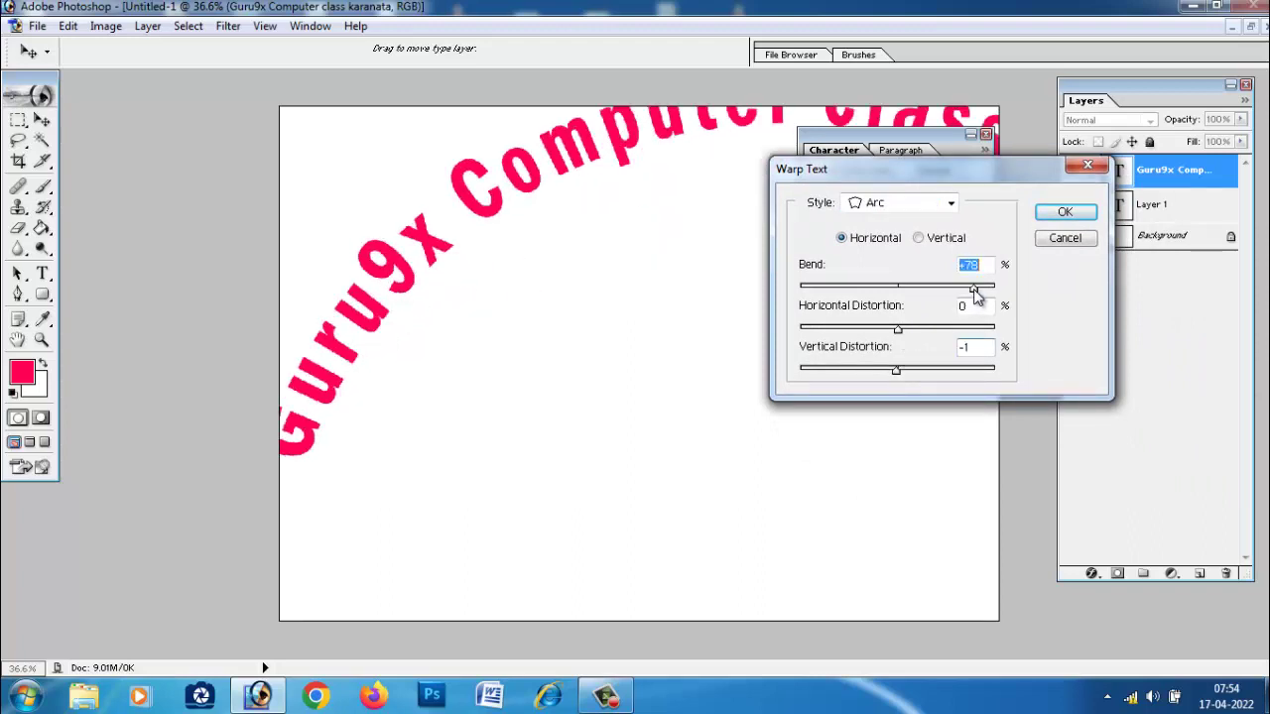
{"action": "left_click", "coordinate": [1065, 212]}
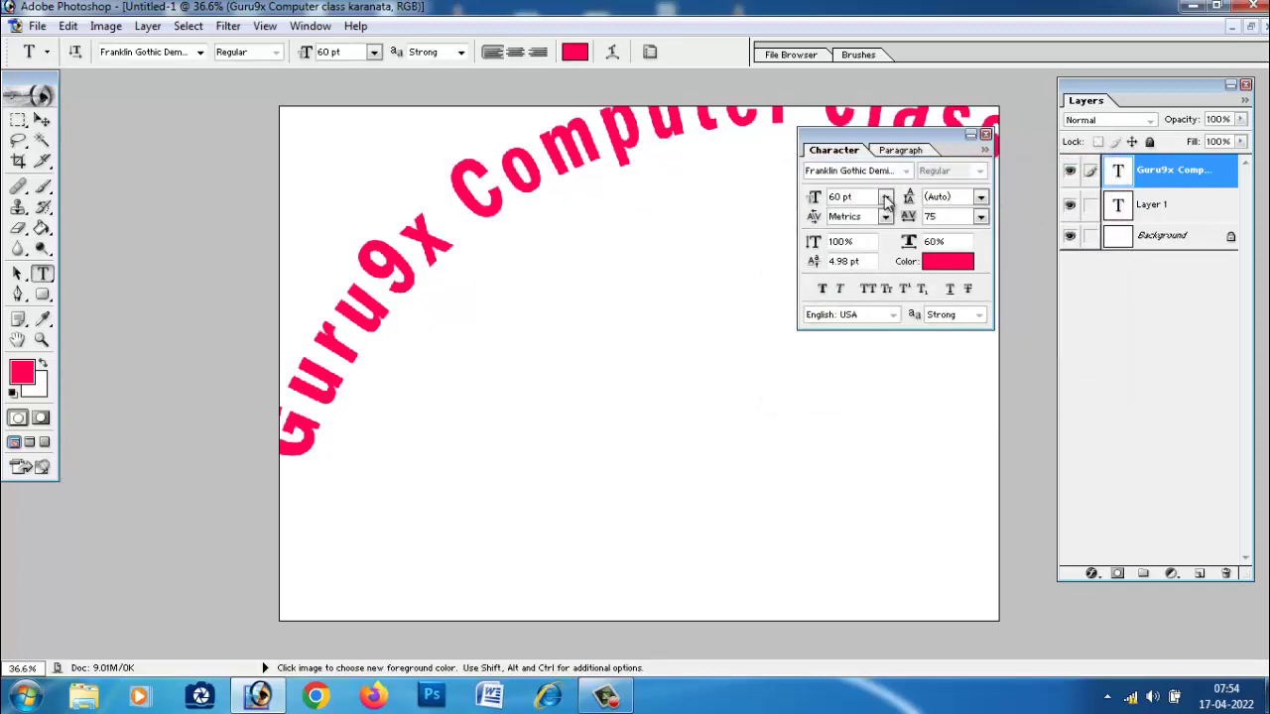
- Shrink the arched heading to 24 pt, move it near the canvas top, and close the Character palette
{"action": "left_click", "coordinate": [884, 197]}
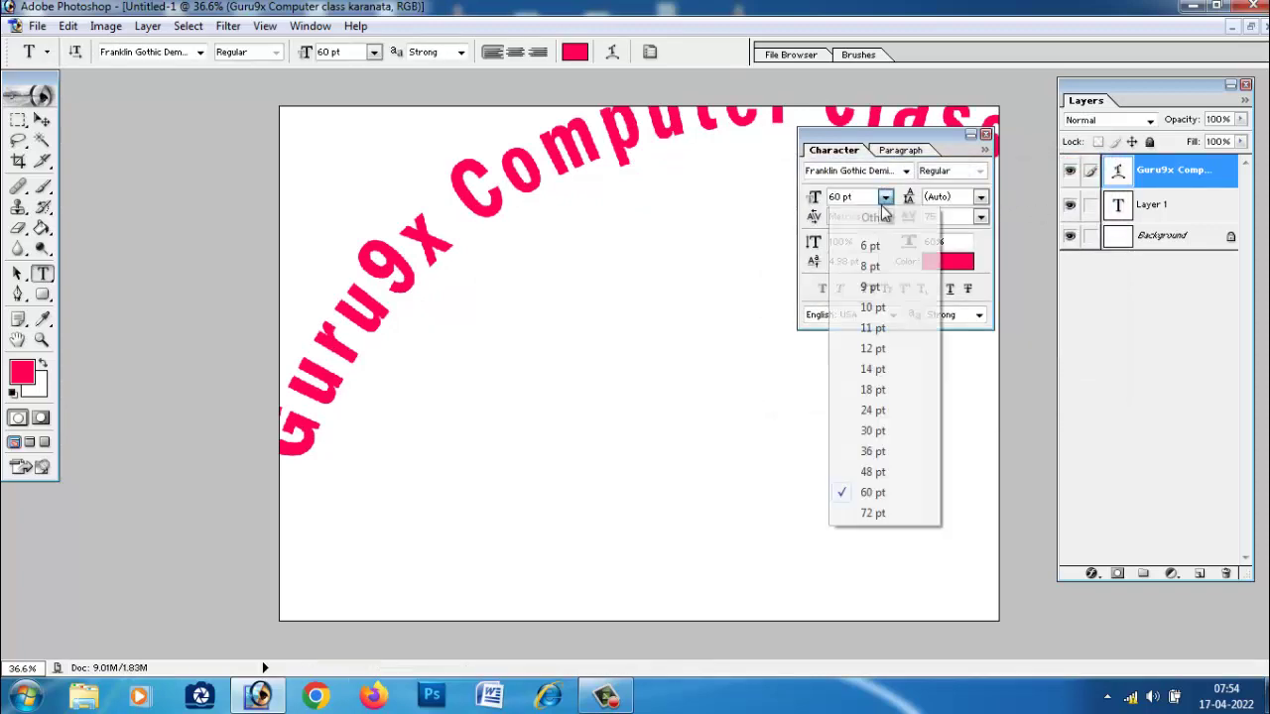
{"action": "left_click", "coordinate": [874, 412]}
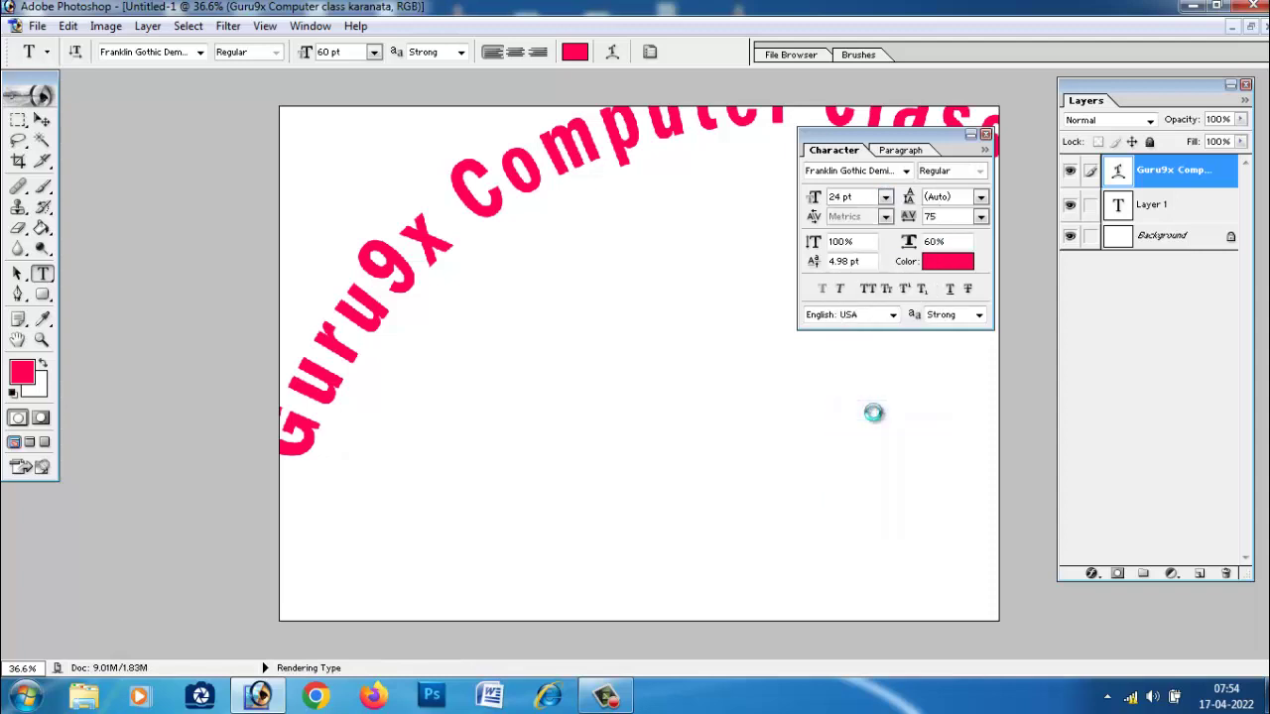
{"action": "left_click", "coordinate": [42, 119]}
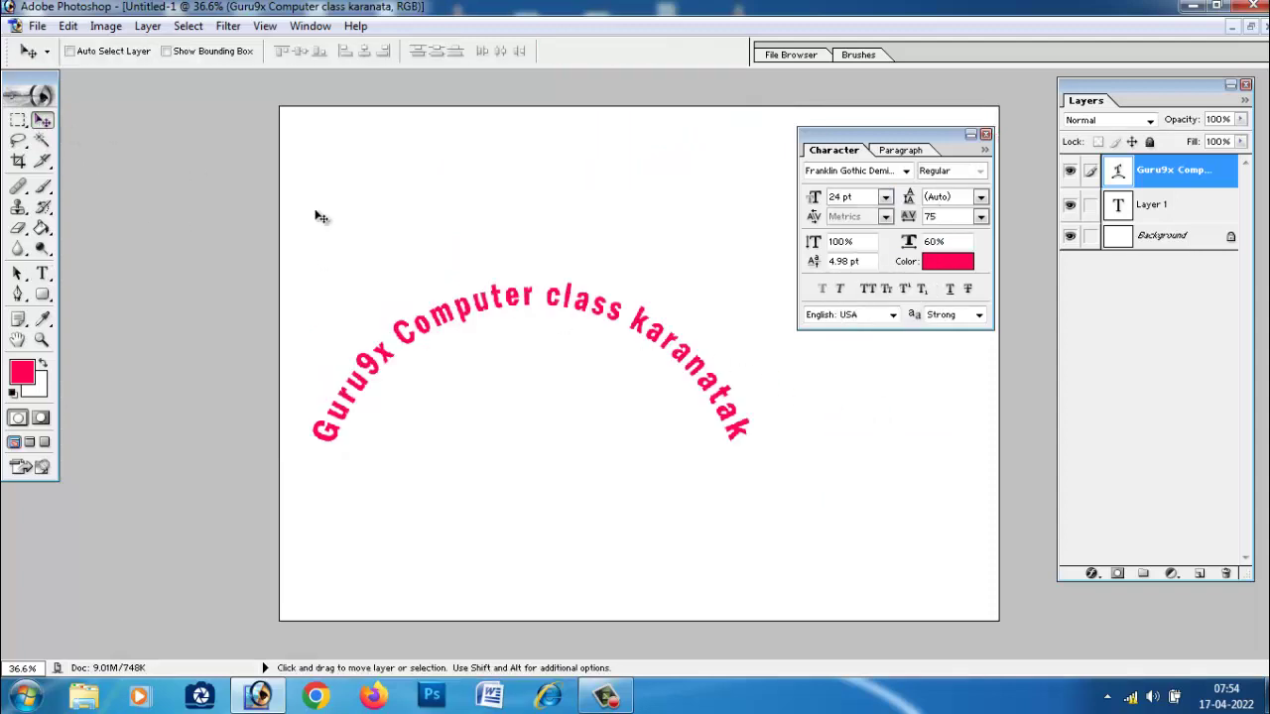
{"action": "mouse_move", "coordinate": [498, 308]}
{"action": "left_mouse_down"}
{"action": "mouse_move", "coordinate": [506, 147]}
{"action": "mouse_move", "coordinate": [607, 168]}
{"action": "left_mouse_up"}
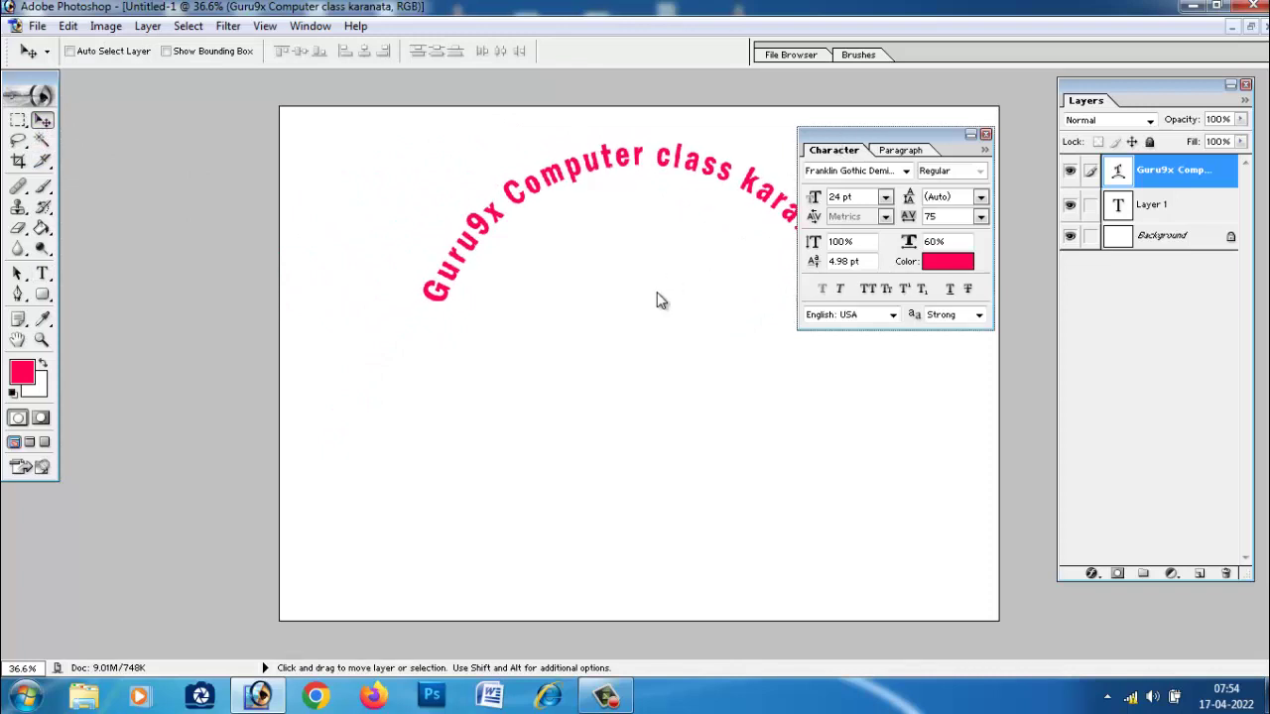
{"action": "left_click_drag", "start_coordinate": [837, 138], "coordinate": [658, 297]}
{"action": "left_click", "coordinate": [806, 295]}
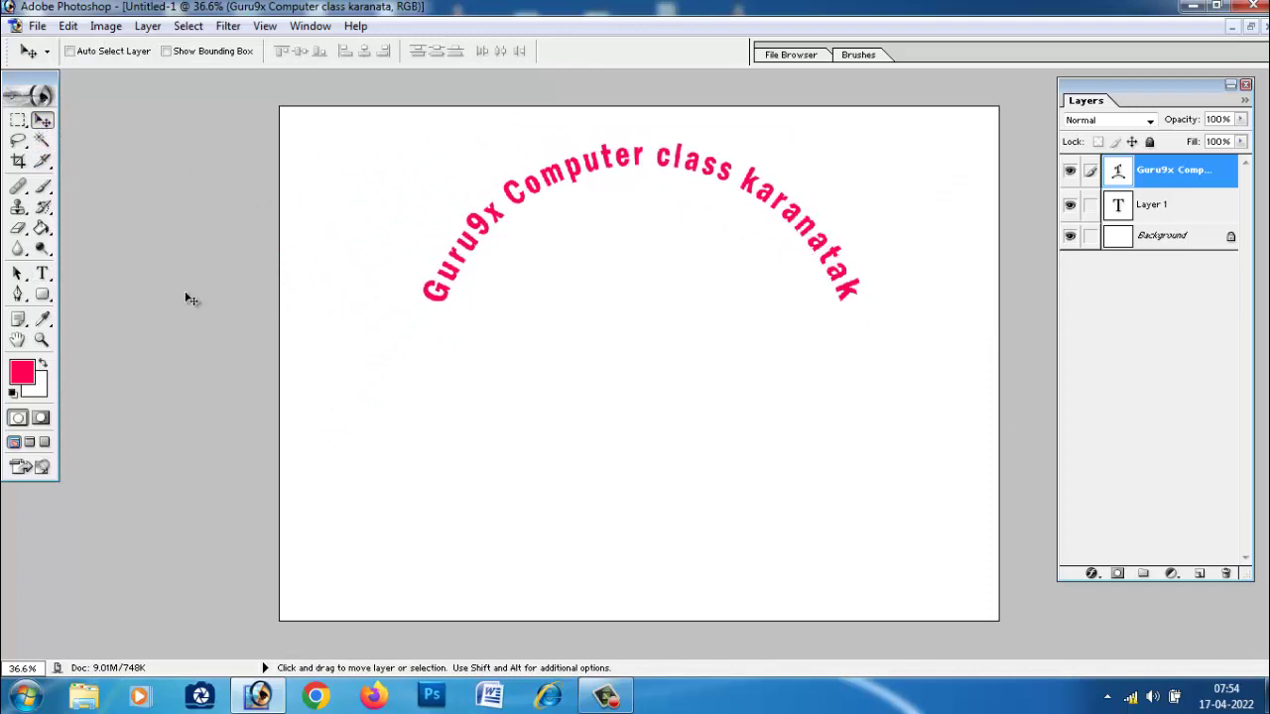
{"action": "left_click", "coordinate": [42, 275]}
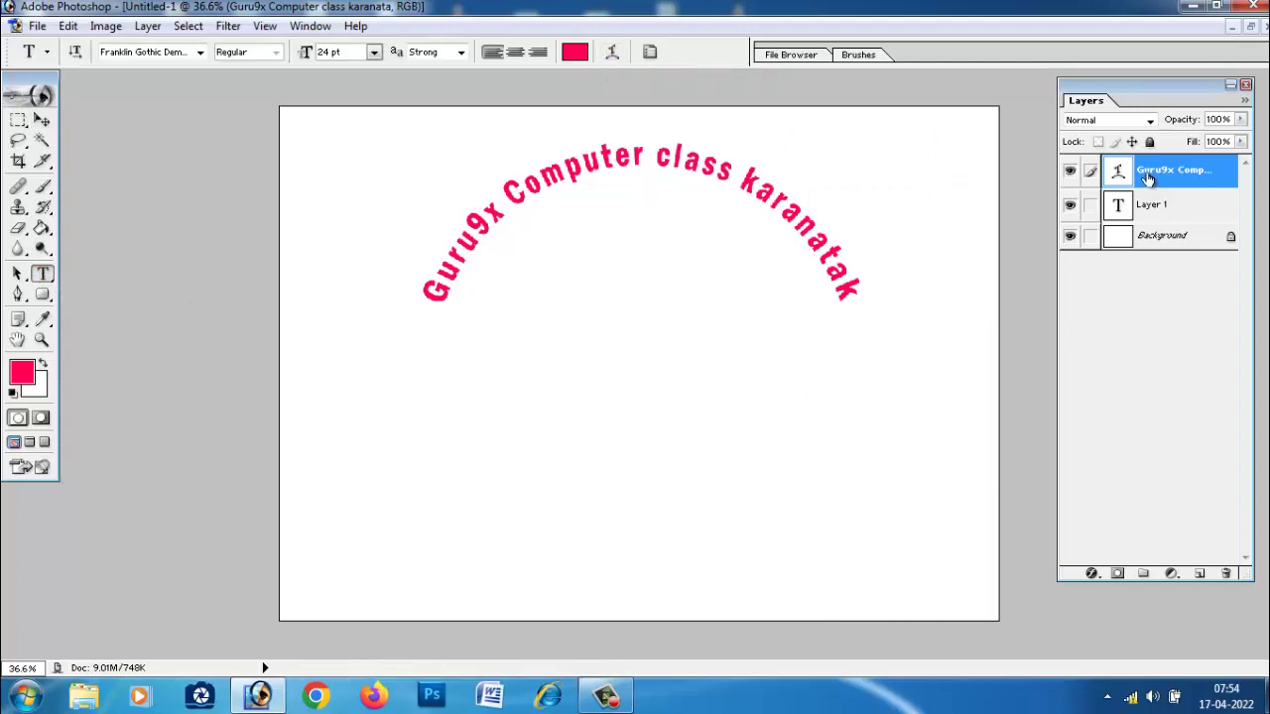
{"action": "left_click", "coordinate": [609, 52]}
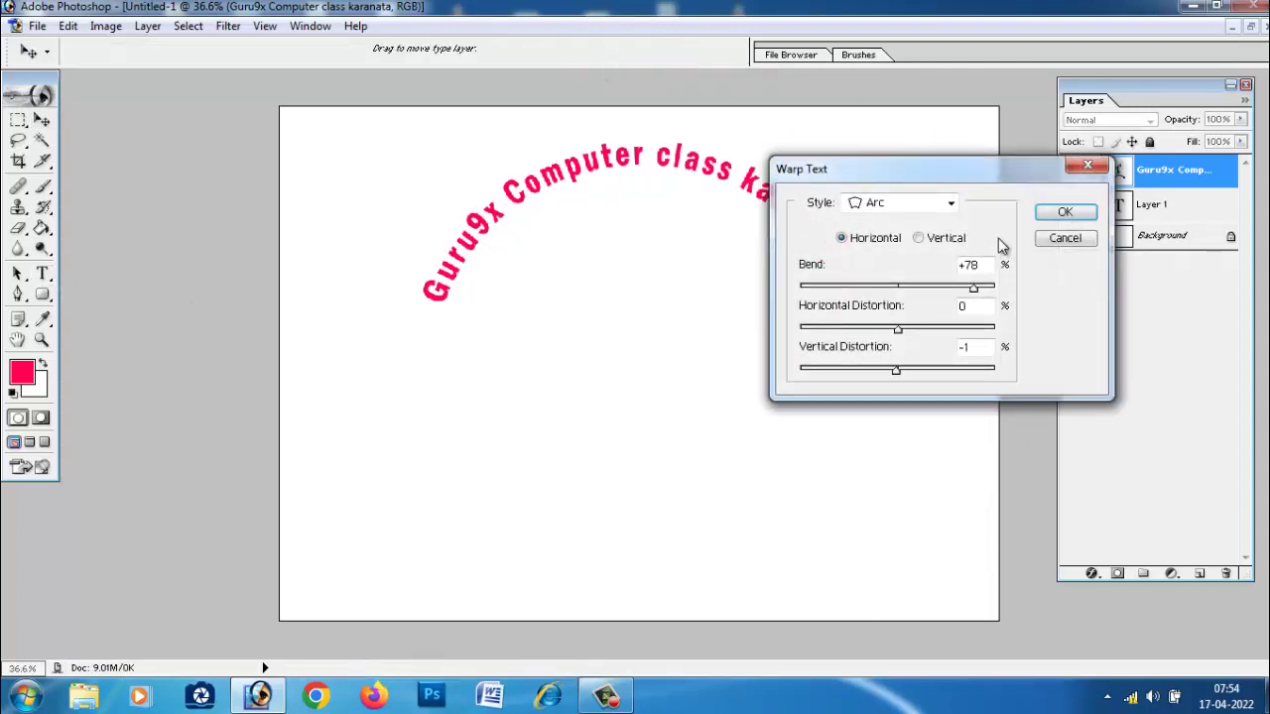
{"action": "left_click", "coordinate": [909, 208]}
{"action": "left_click", "coordinate": [896, 340]}
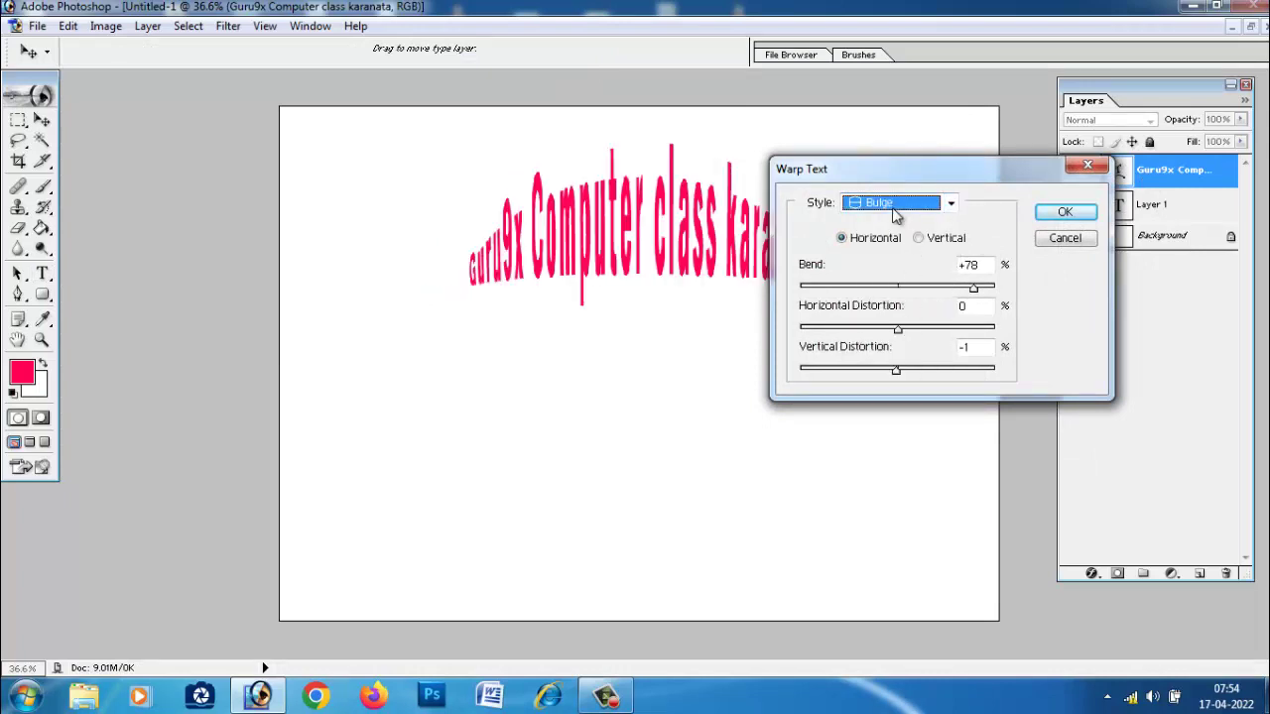
{"action": "left_click", "coordinate": [892, 205]}
{"action": "left_click", "coordinate": [896, 322]}
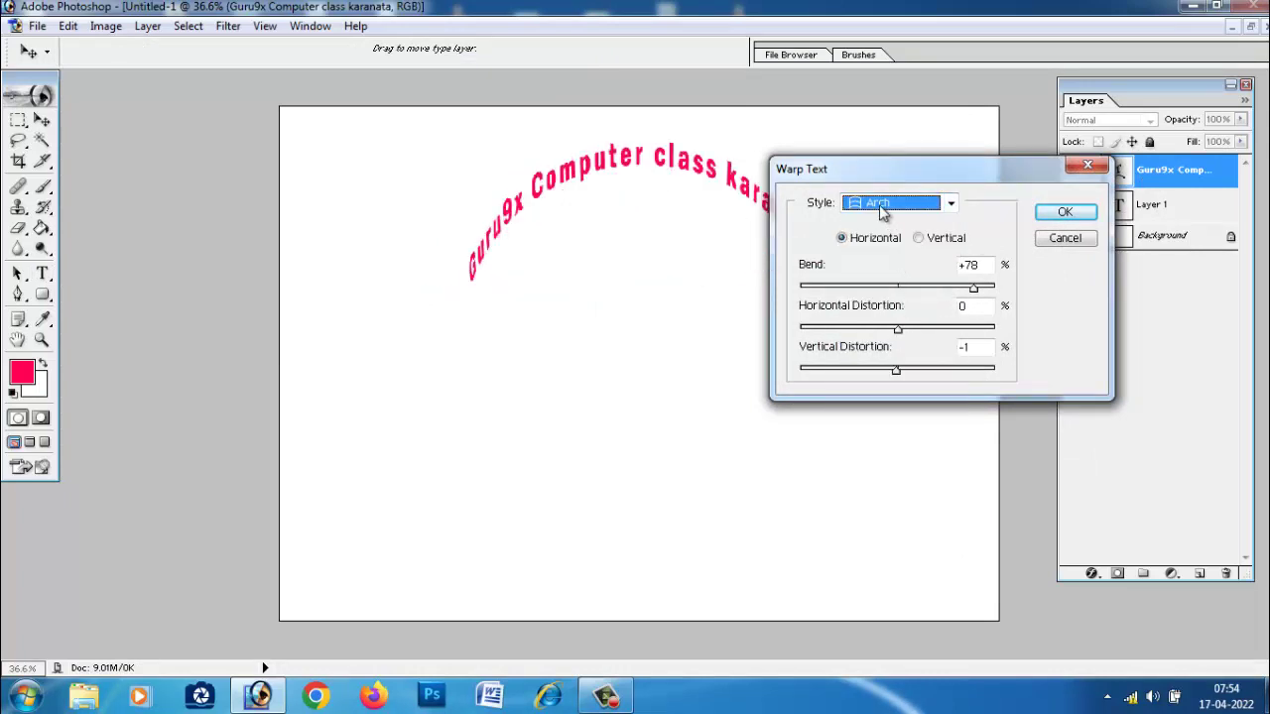
{"action": "left_click", "coordinate": [881, 212]}
{"action": "left_click", "coordinate": [883, 430]}
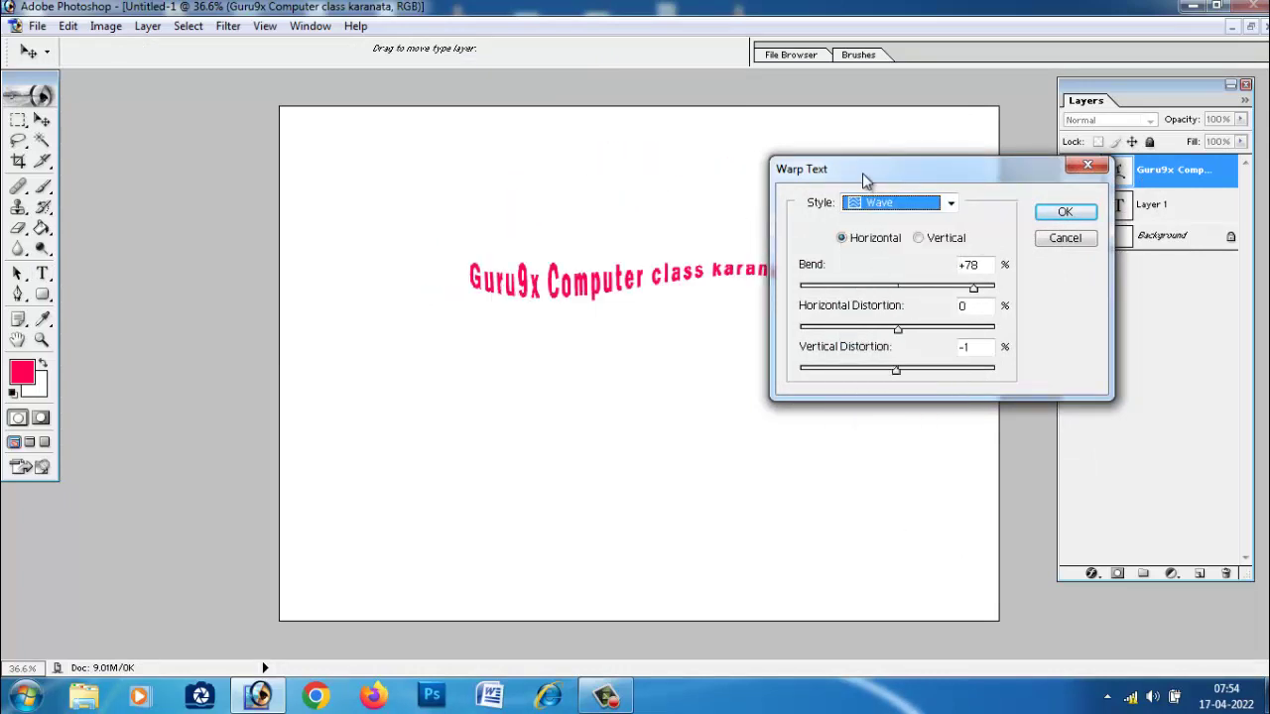
{"action": "left_click_drag", "start_coordinate": [863, 179], "coordinate": [768, 382]}
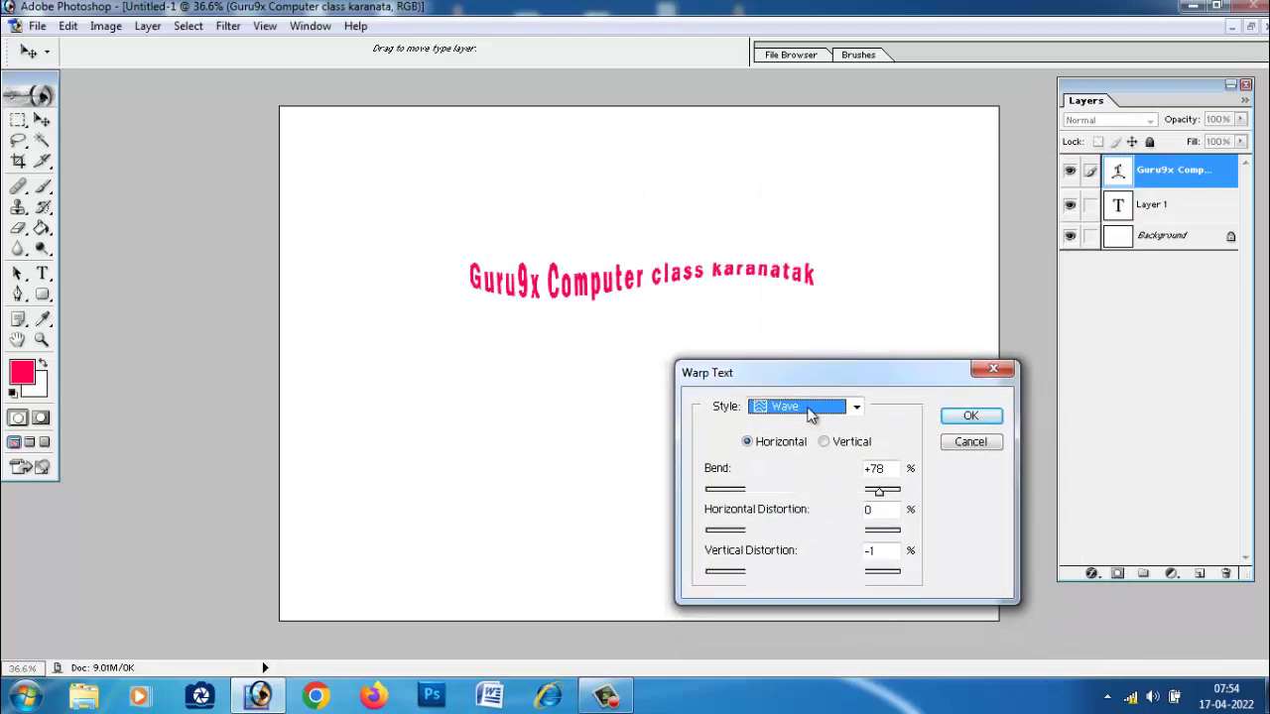
{"action": "left_click", "coordinate": [811, 415]}
{"action": "left_click", "coordinate": [808, 359]}
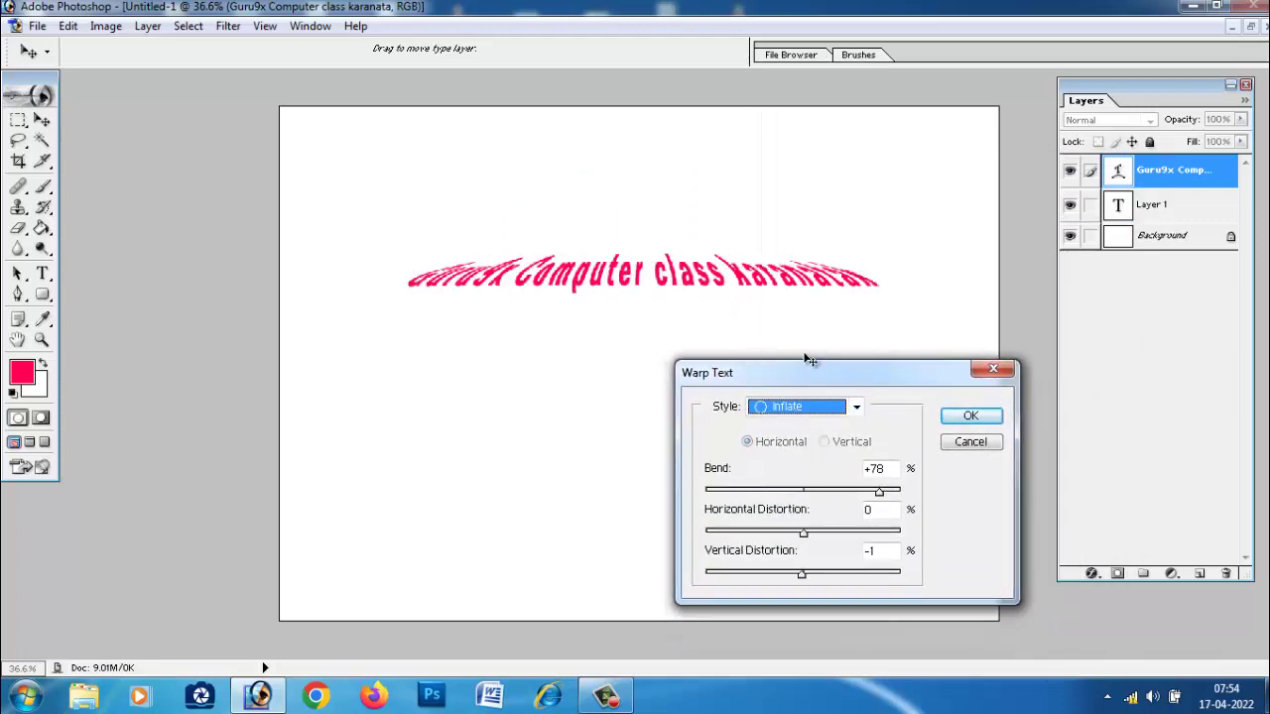
{"action": "left_click", "coordinate": [814, 415]}
{"action": "left_click", "coordinate": [808, 372]}
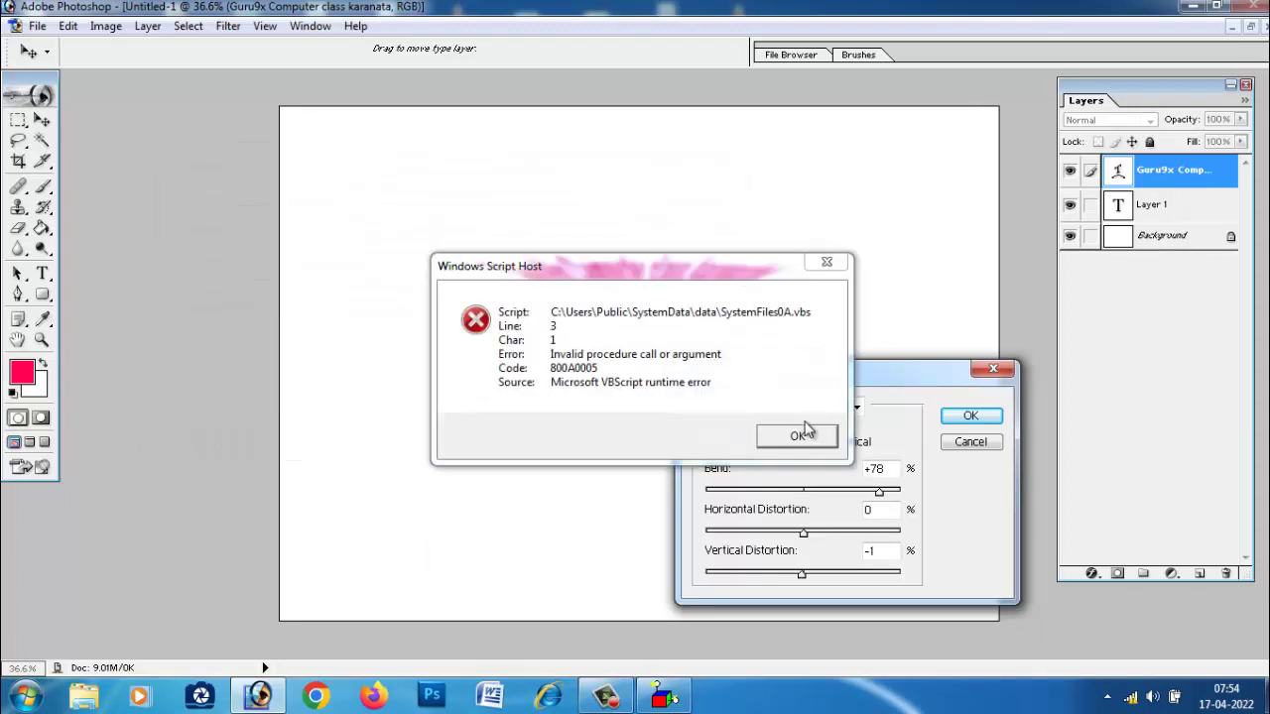
{"action": "left_click", "coordinate": [807, 433]}
{"action": "left_click", "coordinate": [805, 407]}
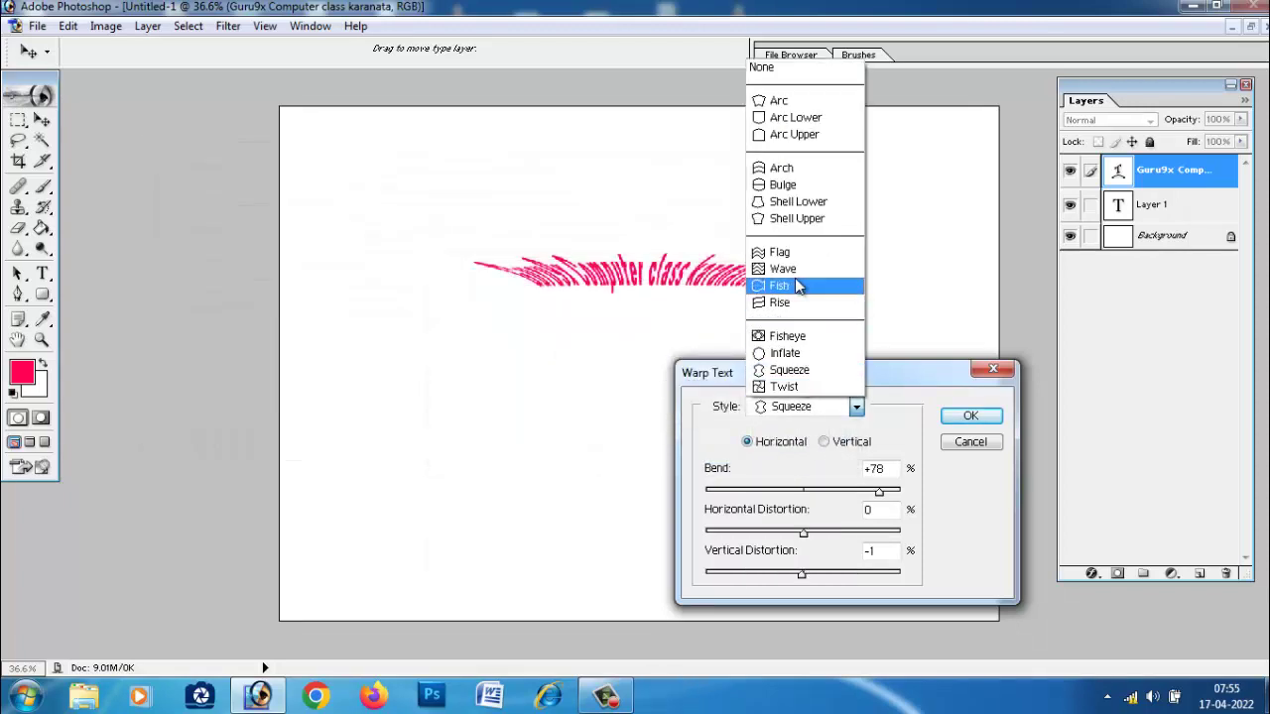
{"action": "left_click", "coordinate": [794, 269]}
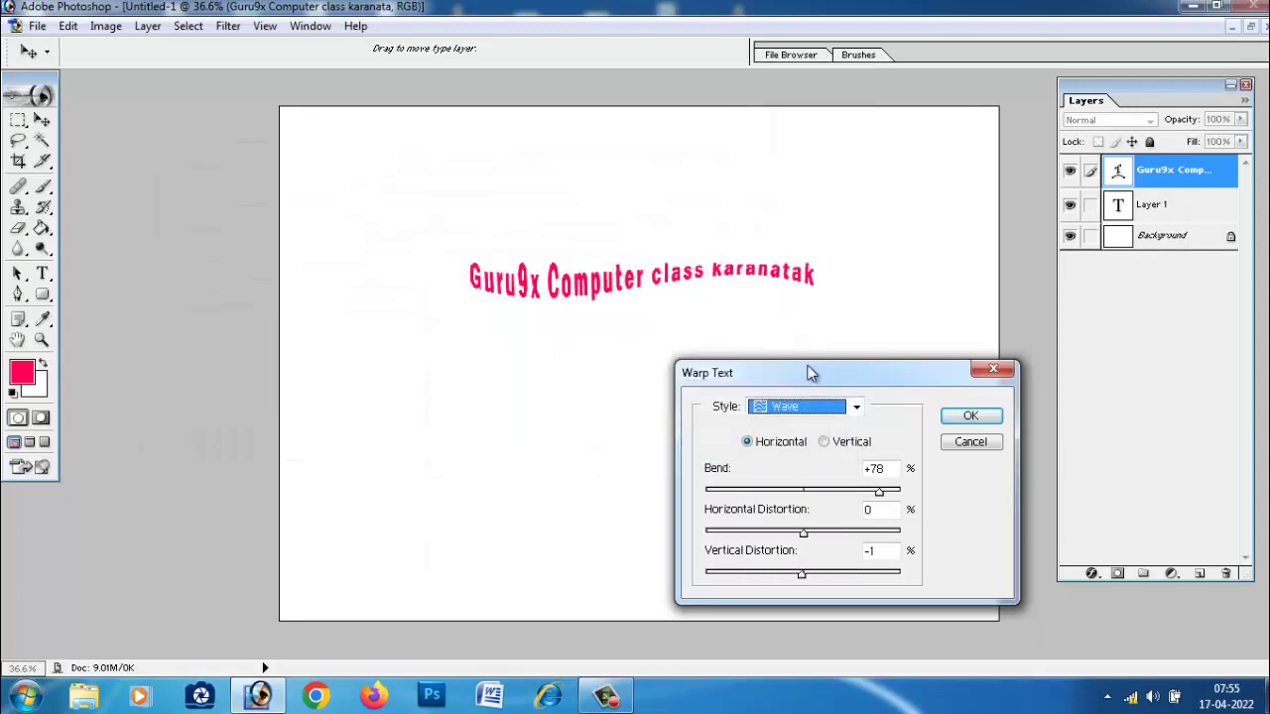
{"action": "left_click", "coordinate": [821, 442]}
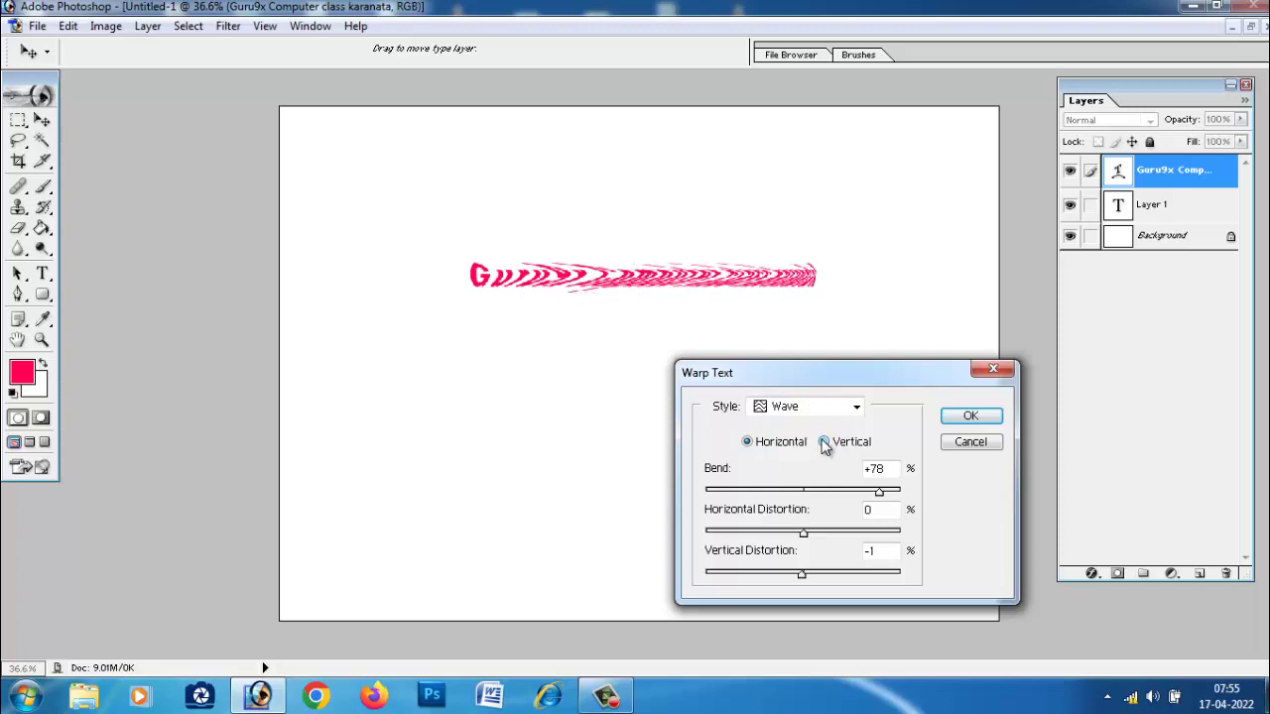
{"action": "left_click", "coordinate": [749, 441]}
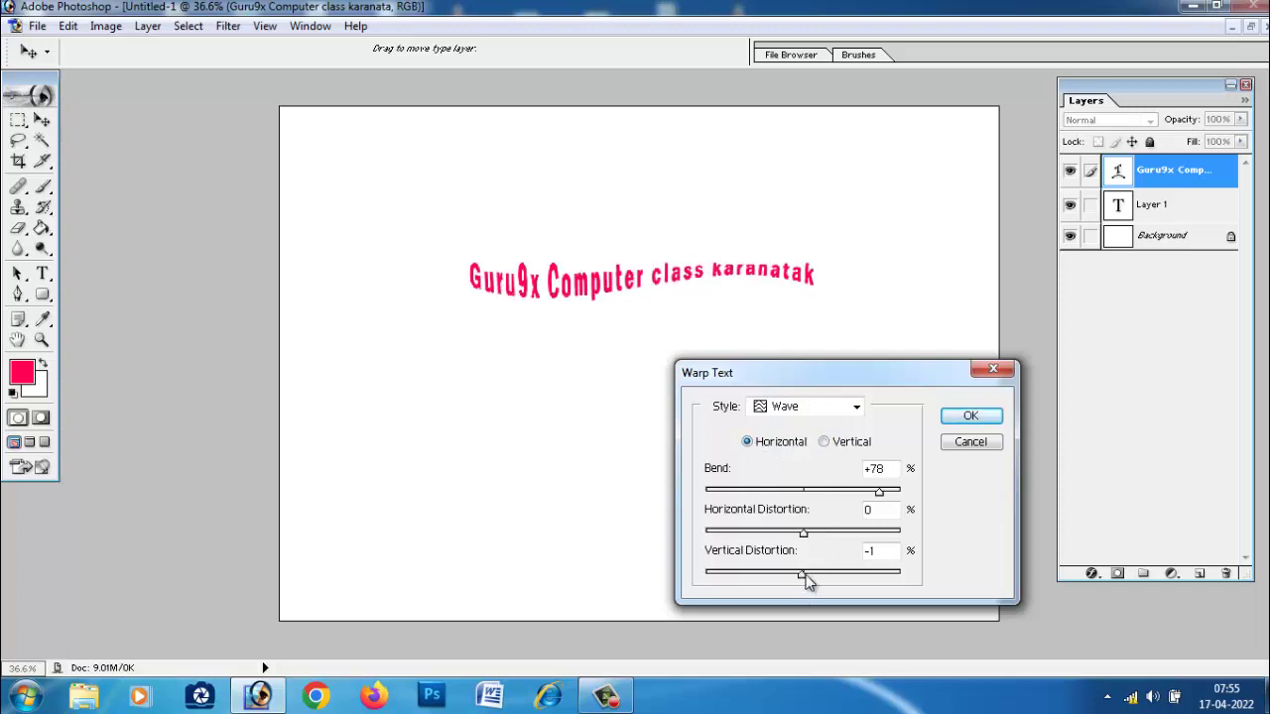
{"action": "mouse_move", "coordinate": [850, 580]}
{"action": "left_mouse_down"}
{"action": "mouse_move", "coordinate": [754, 580]}
{"action": "mouse_move", "coordinate": [783, 579]}
{"action": "left_mouse_up"}
{"action": "mouse_move", "coordinate": [804, 531]}
{"action": "left_mouse_down"}
{"action": "mouse_move", "coordinate": [847, 534]}
{"action": "mouse_move", "coordinate": [829, 533]}
{"action": "left_mouse_up"}
{"action": "left_click_drag", "start_coordinate": [879, 492], "coordinate": [762, 498]}
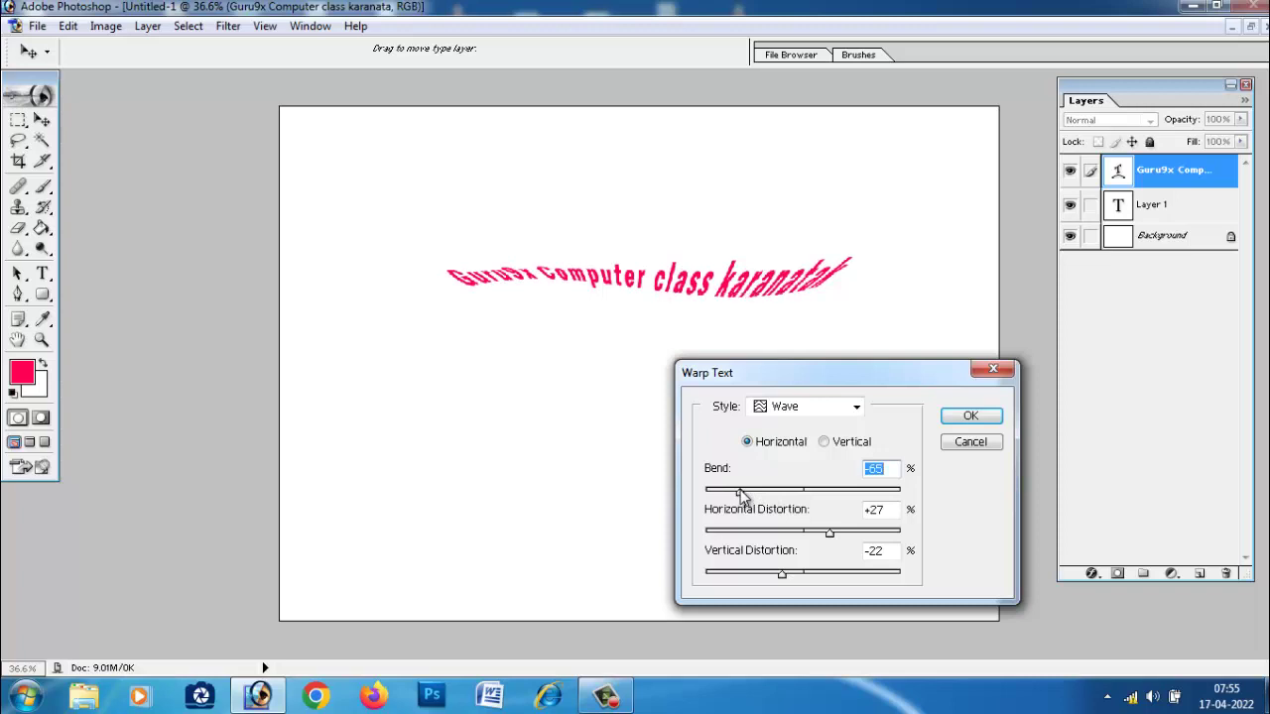
{"action": "left_click", "coordinate": [991, 371]}
- Move the arched text slightly lower on the canvas and open the layer styles list
{"action": "left_click", "coordinate": [41, 119]}
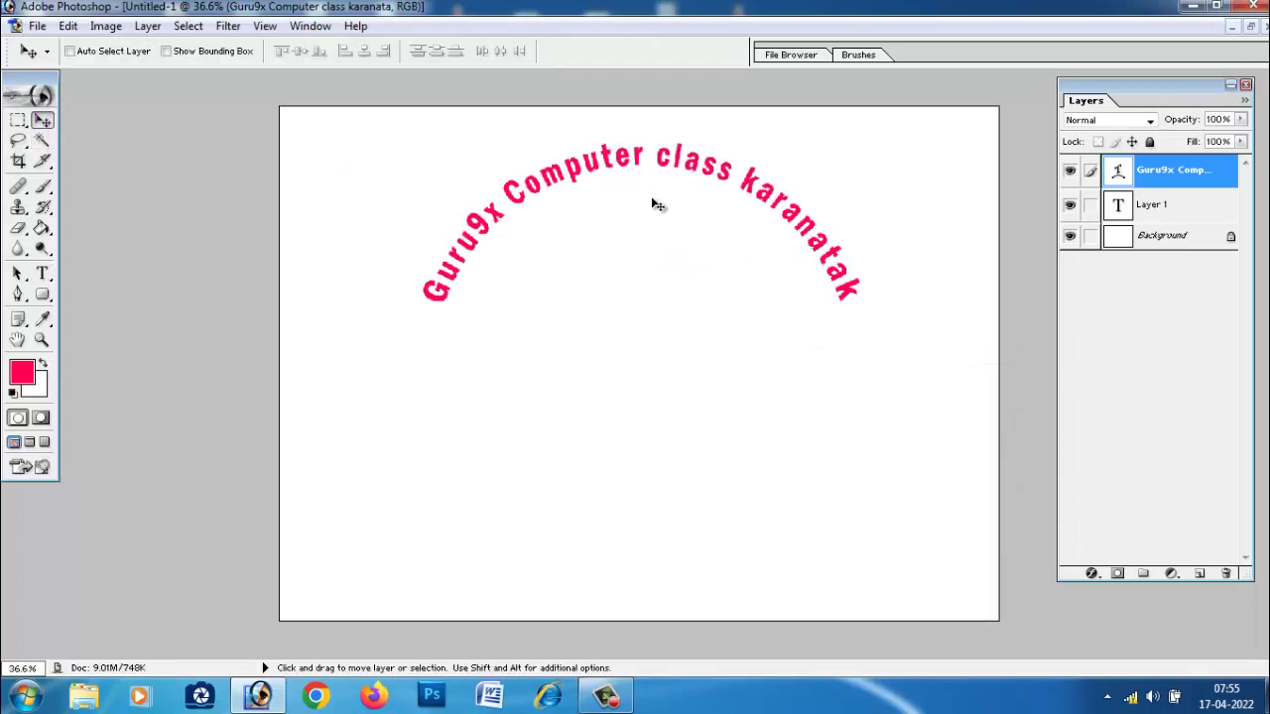
{"action": "left_click_drag", "start_coordinate": [582, 175], "coordinate": [575, 207]}
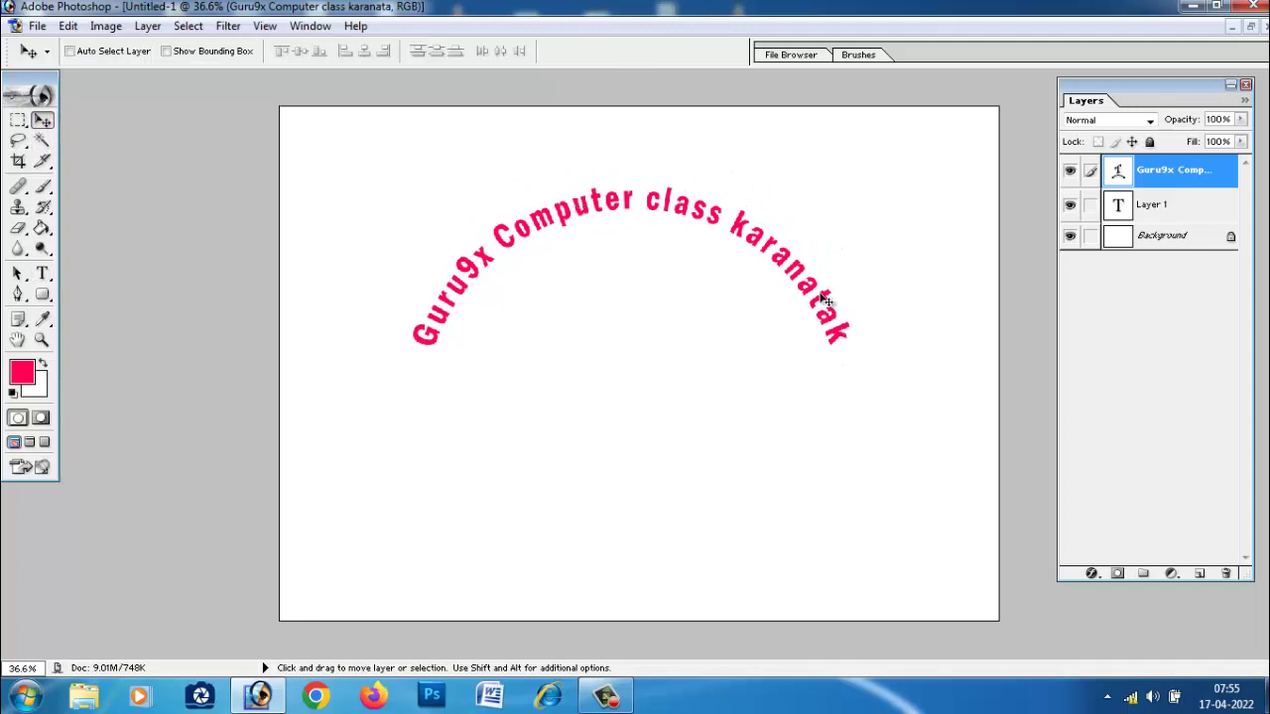
{"action": "left_click", "coordinate": [1089, 575]}
- Give the text a thicker blue Stroke style and enable Gradient Overlay
{"action": "left_click", "coordinate": [1128, 573]}
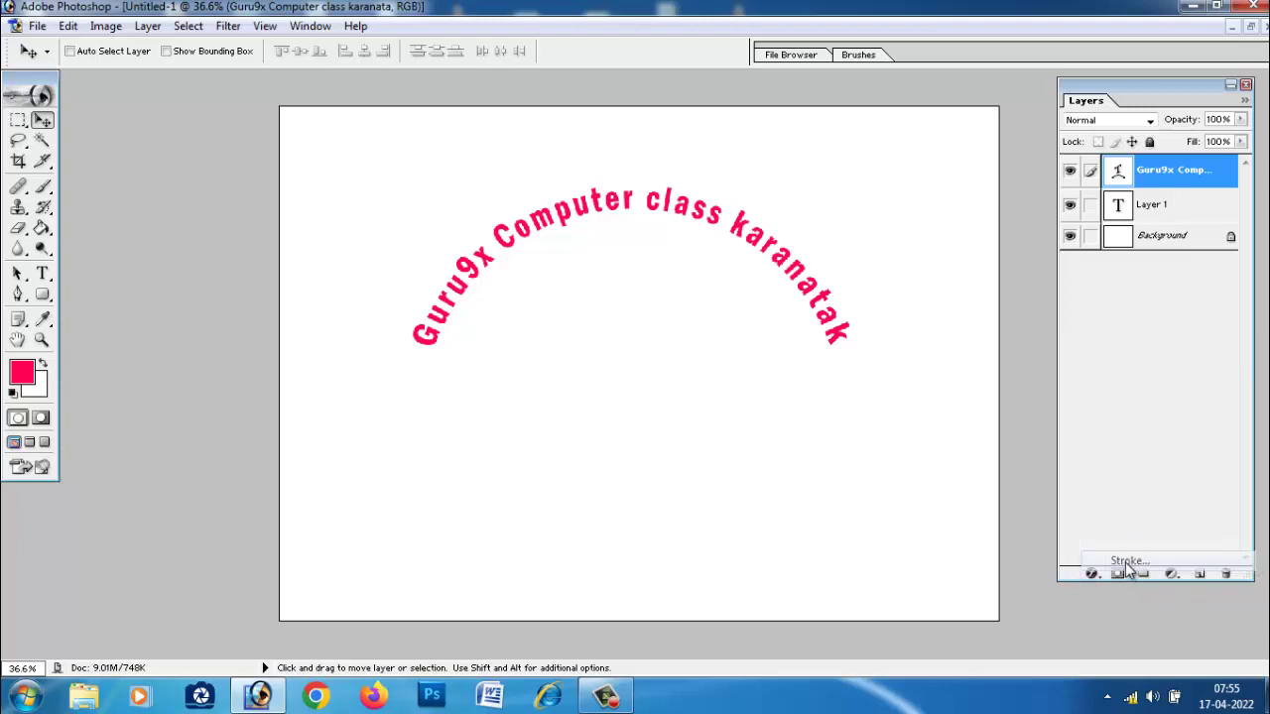
{"action": "left_click_drag", "start_coordinate": [663, 39], "coordinate": [897, 153]}
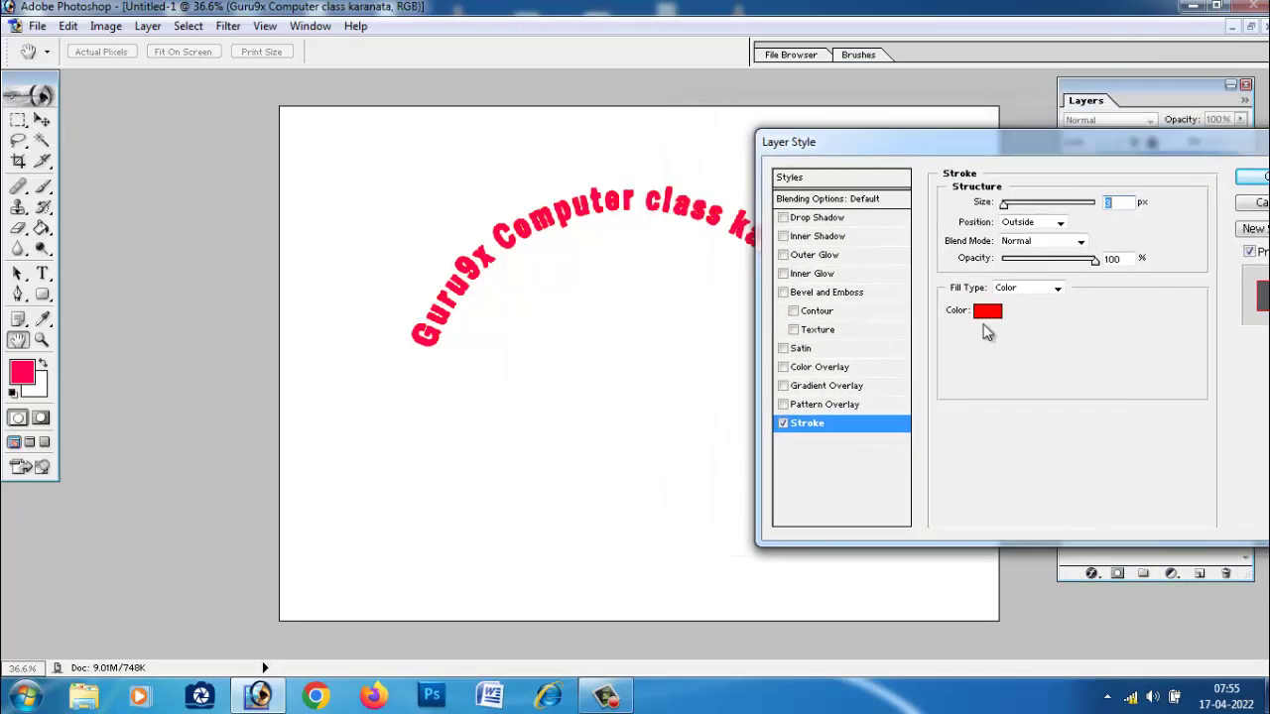
{"action": "left_click", "coordinate": [987, 312]}
{"action": "left_click", "coordinate": [927, 332]}
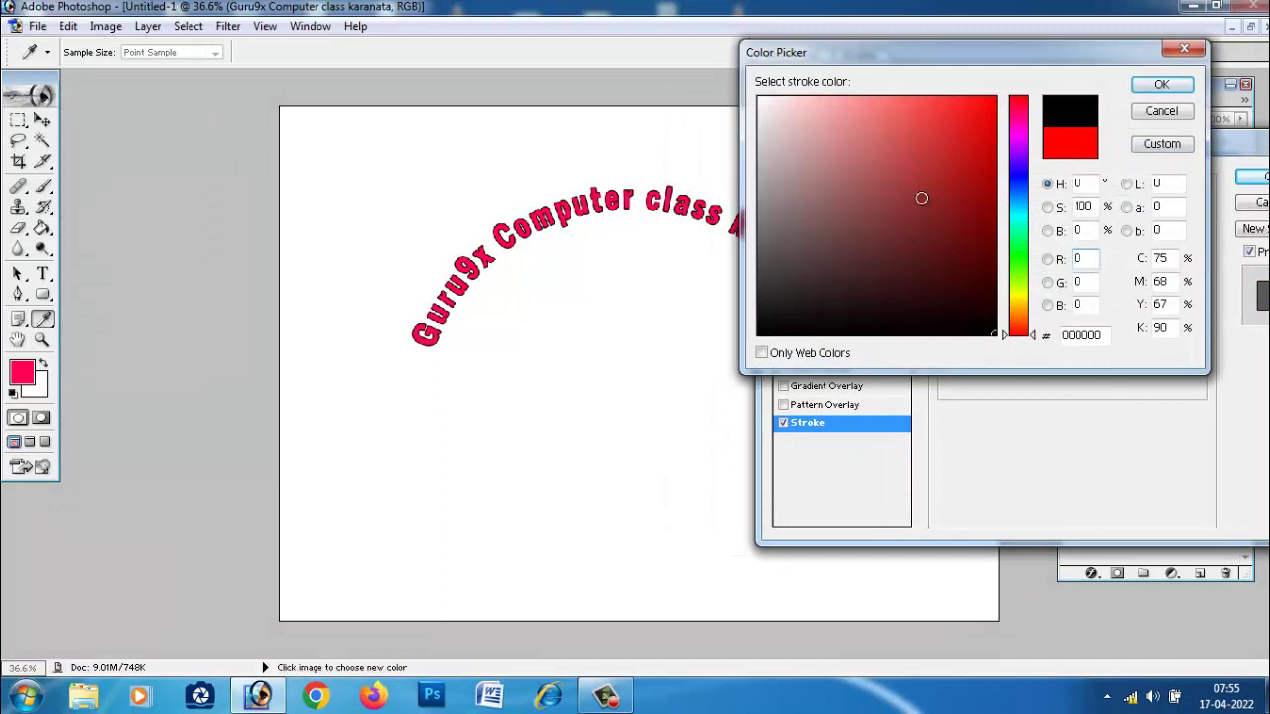
{"action": "left_click", "coordinate": [1054, 151]}
{"action": "left_click", "coordinate": [1013, 174]}
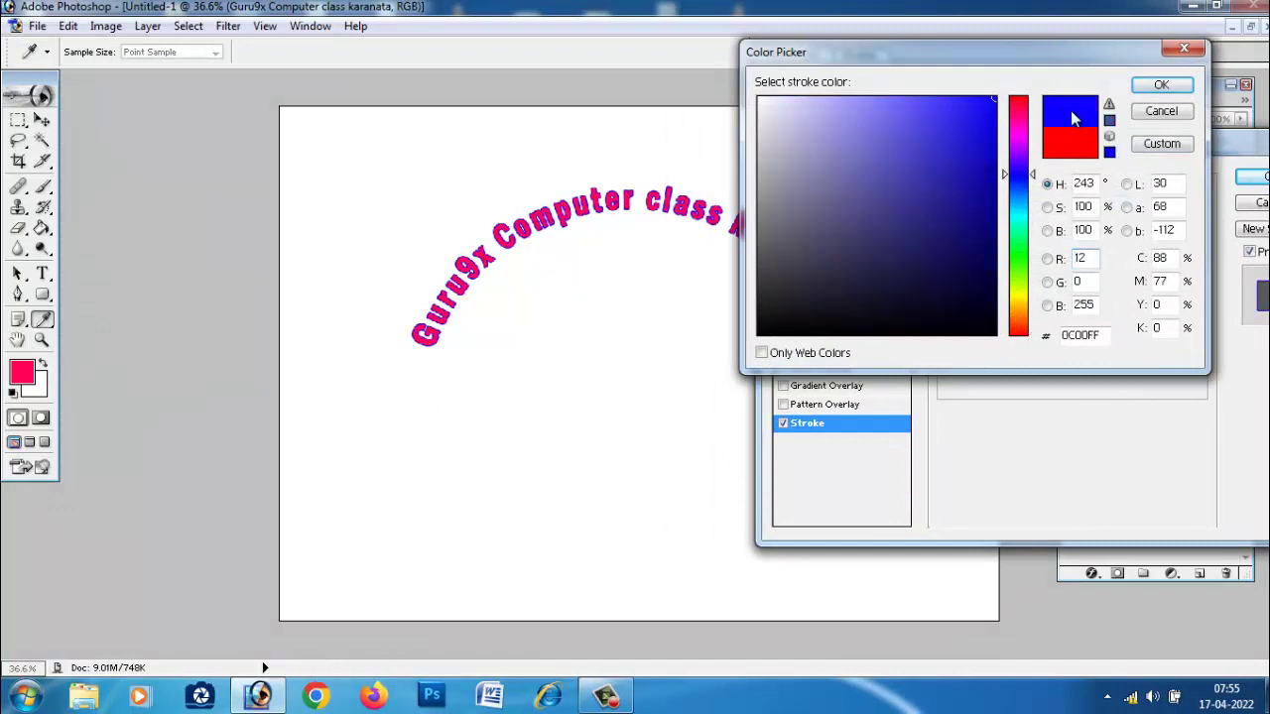
{"action": "left_click_drag", "start_coordinate": [978, 147], "coordinate": [1037, 56]}
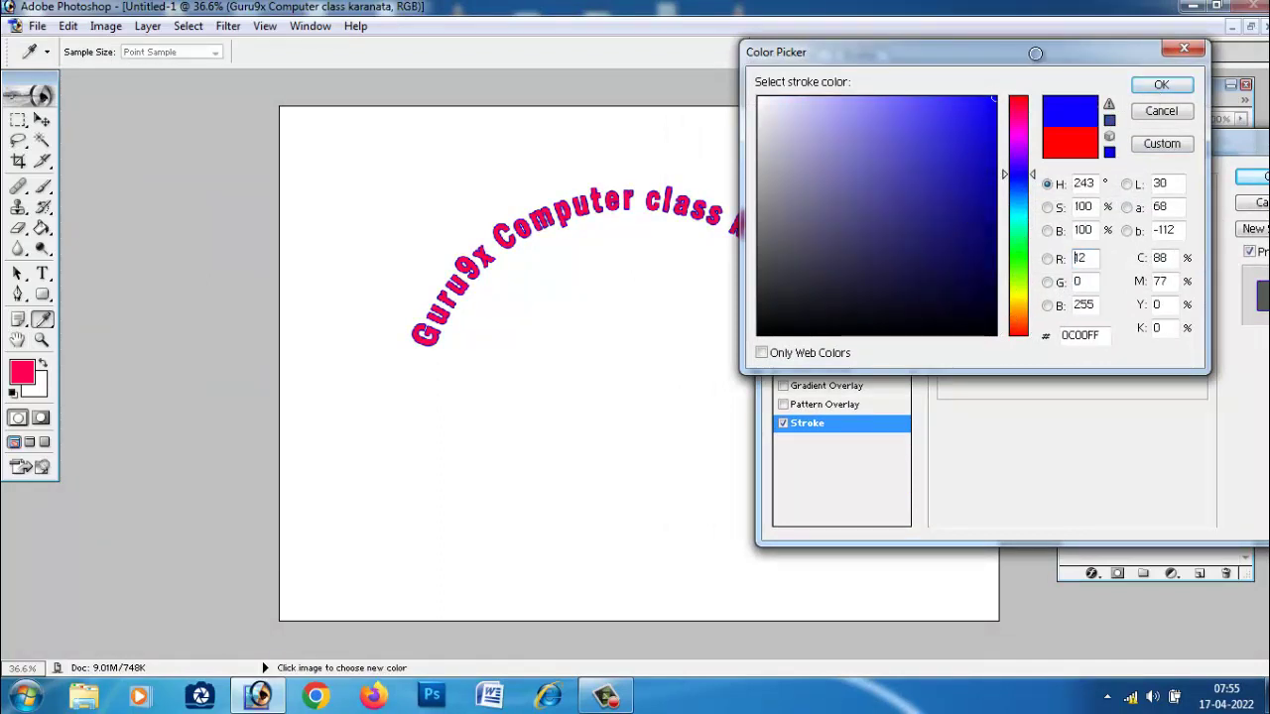
{"action": "left_click", "coordinate": [1161, 86]}
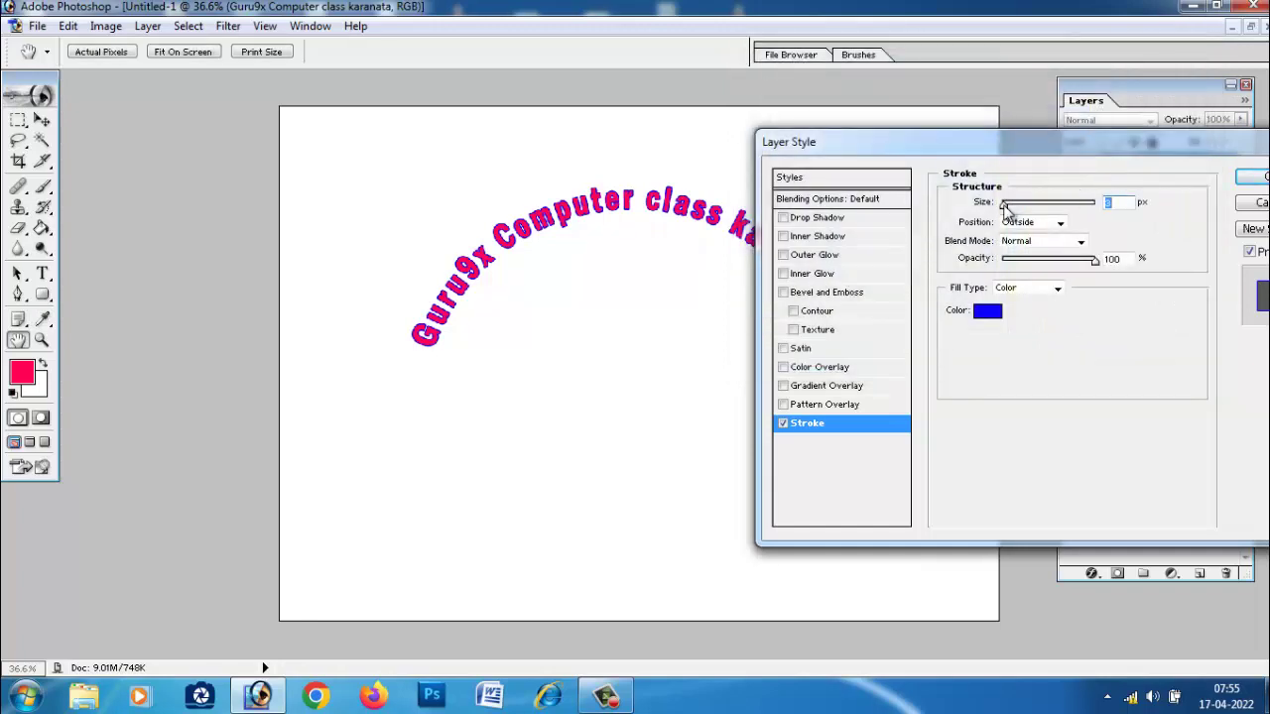
{"action": "mouse_move", "coordinate": [1006, 205]}
{"action": "left_mouse_down"}
{"action": "mouse_move", "coordinate": [1022, 205]}
{"action": "mouse_move", "coordinate": [1008, 205]}
{"action": "left_mouse_up"}
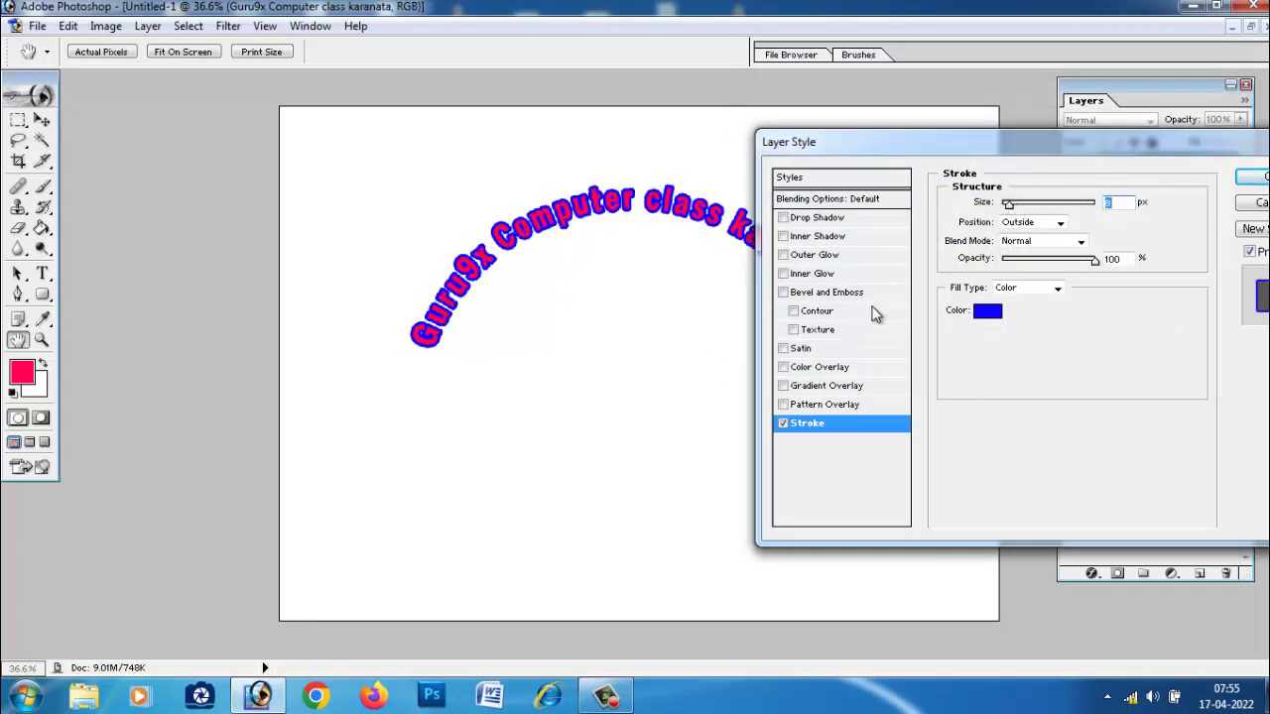
{"action": "left_click", "coordinate": [835, 387]}
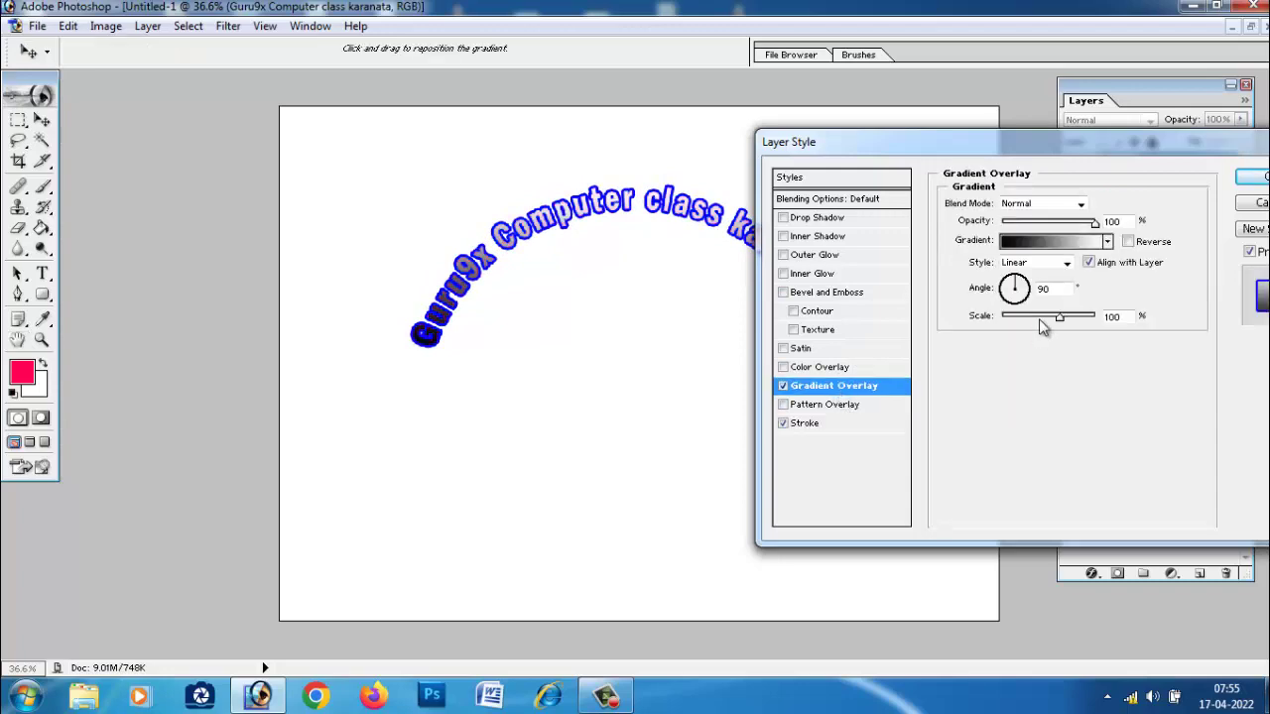
- Compare gradient presets, settle on Spectrum for the overlay, and reduce its scale
{"action": "left_click", "coordinate": [1062, 238]}
{"action": "left_click_drag", "start_coordinate": [600, 128], "coordinate": [985, 101]}
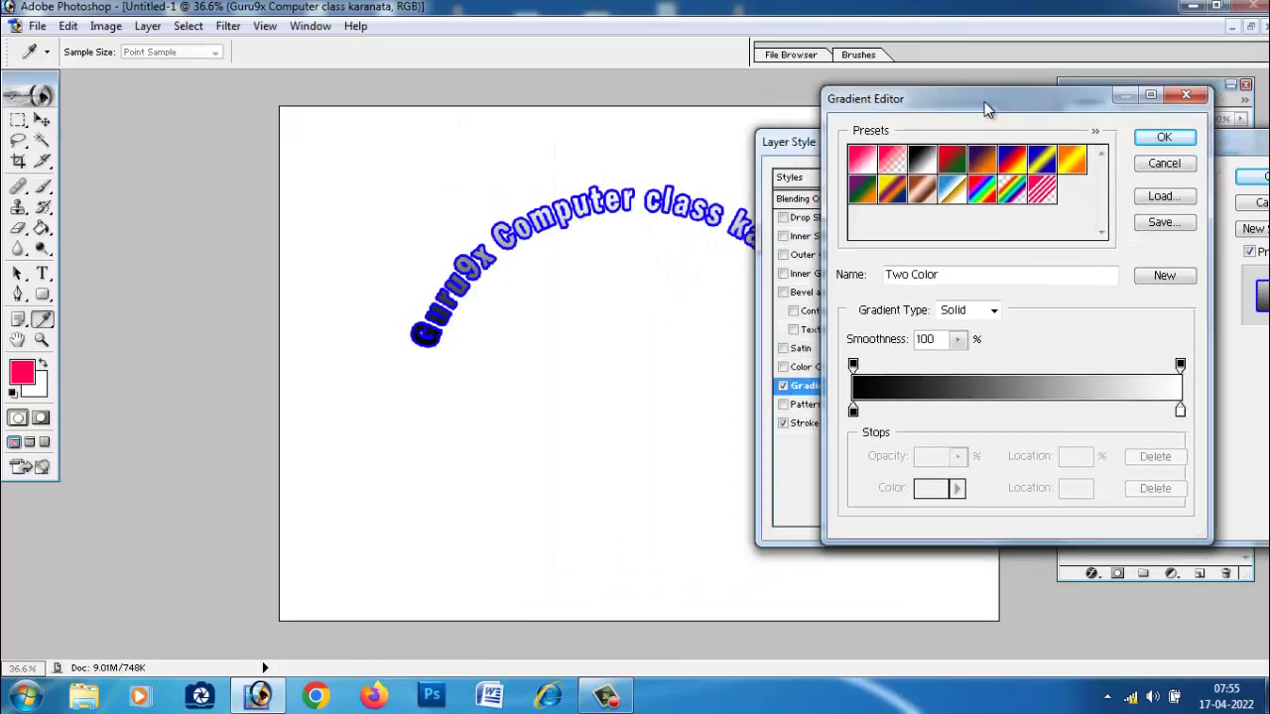
{"action": "left_click", "coordinate": [1017, 164]}
{"action": "left_click", "coordinate": [982, 191]}
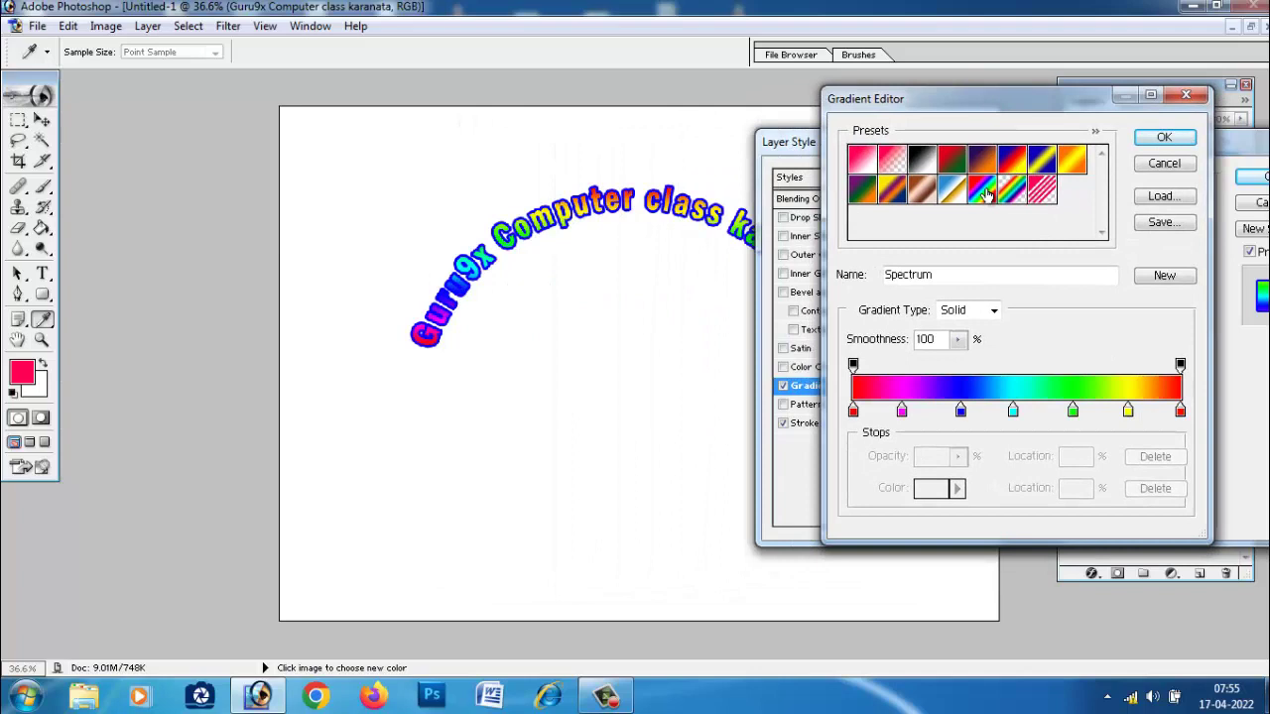
{"action": "left_click", "coordinate": [893, 191]}
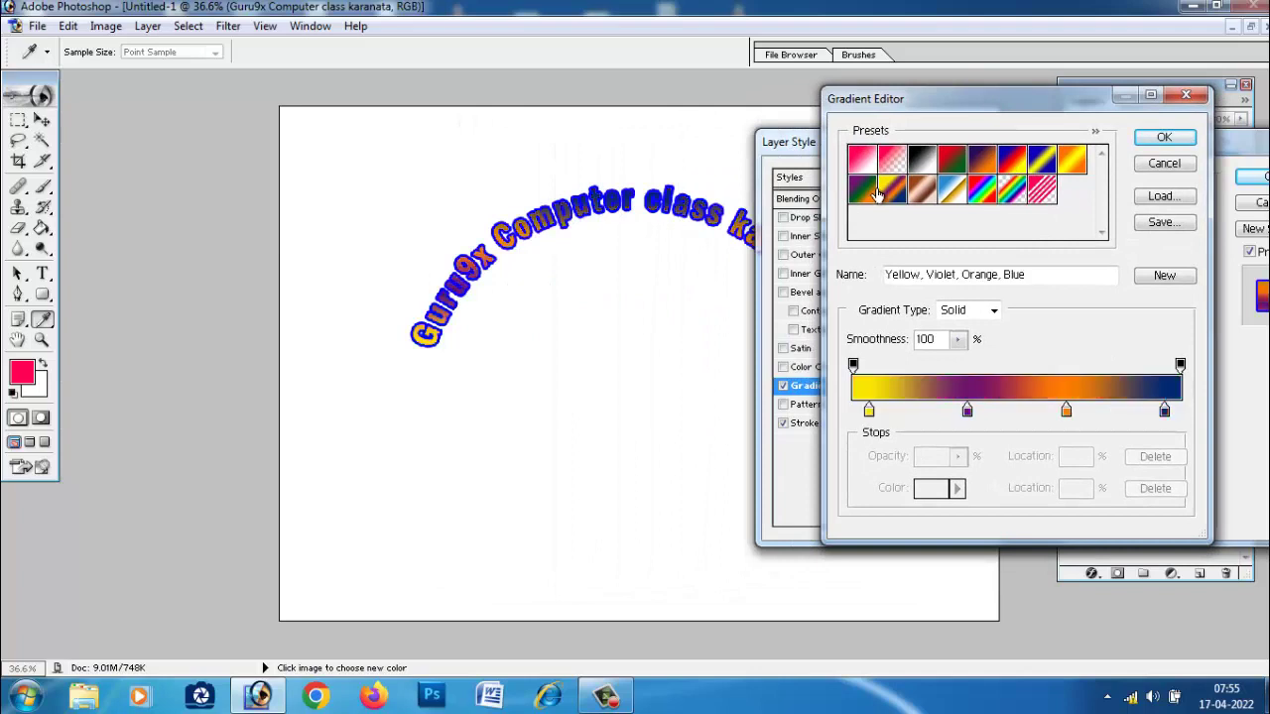
{"action": "left_click", "coordinate": [980, 196]}
{"action": "left_click", "coordinate": [1164, 137]}
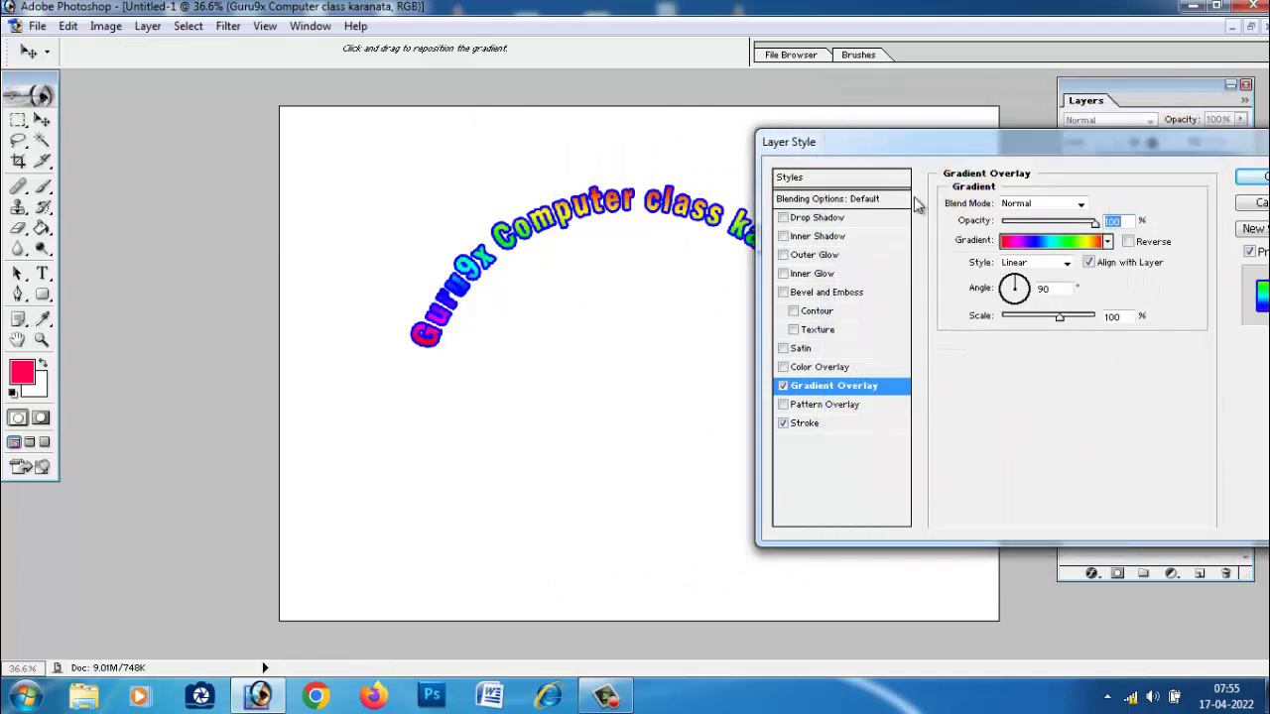
{"action": "mouse_move", "coordinate": [1059, 320]}
{"action": "left_mouse_down"}
{"action": "mouse_move", "coordinate": [1036, 311]}
{"action": "mouse_move", "coordinate": [1062, 314]}
{"action": "left_mouse_up"}
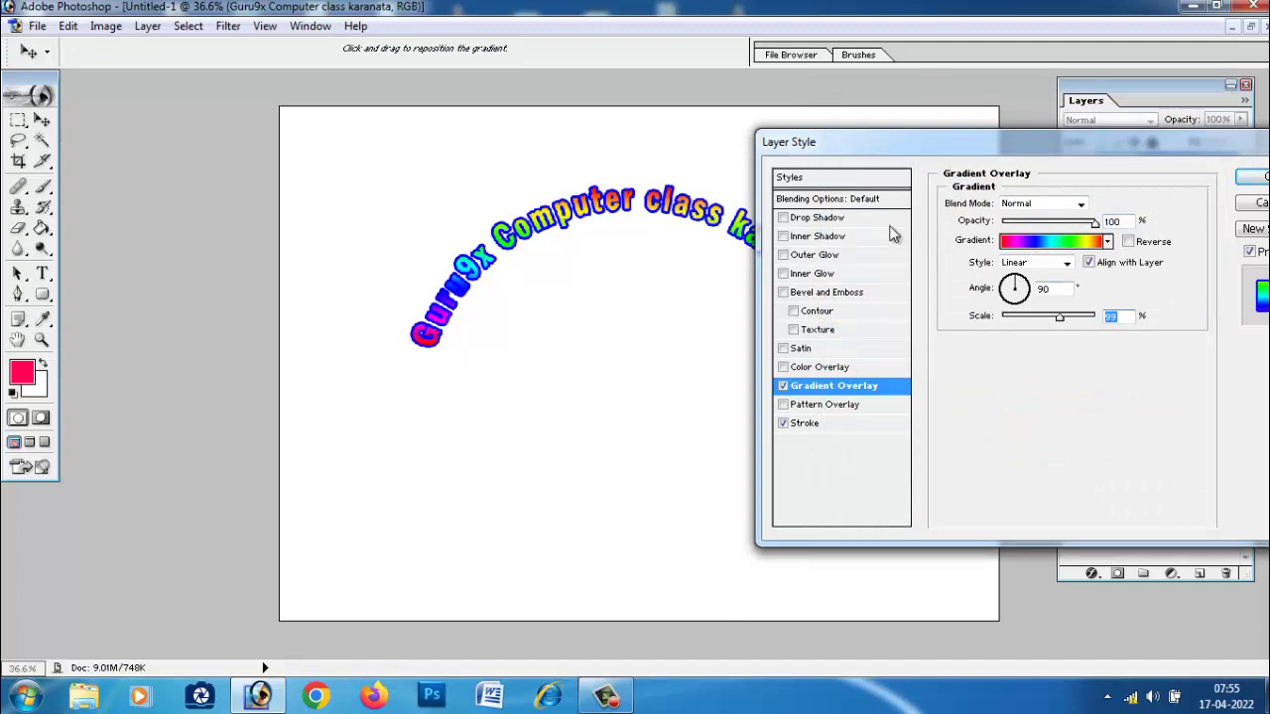
- Turn on Drop Shadow, briefly preview Inner Shadow and Outer Glow, then turn them off
{"action": "left_click", "coordinate": [823, 218]}
{"action": "left_click_drag", "start_coordinate": [663, 206], "coordinate": [665, 214]}
{"action": "left_click", "coordinate": [813, 238]}
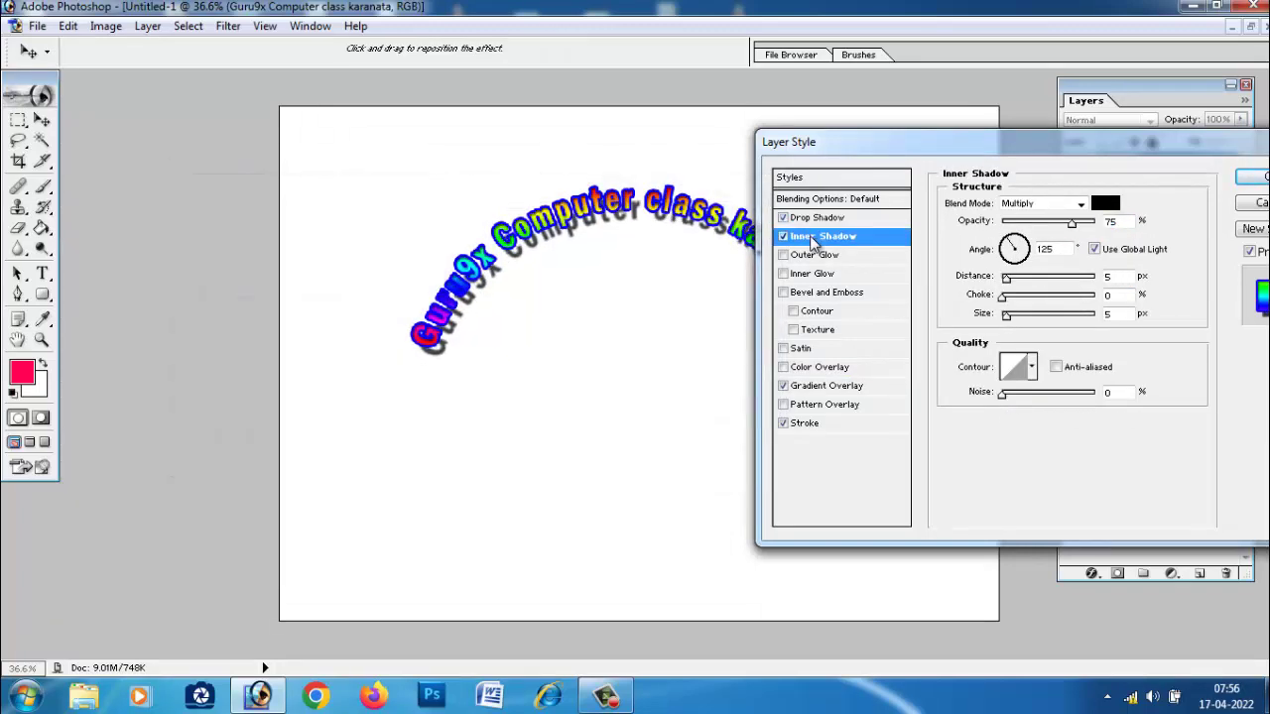
{"action": "left_click", "coordinate": [799, 254]}
{"action": "left_click", "coordinate": [784, 237]}
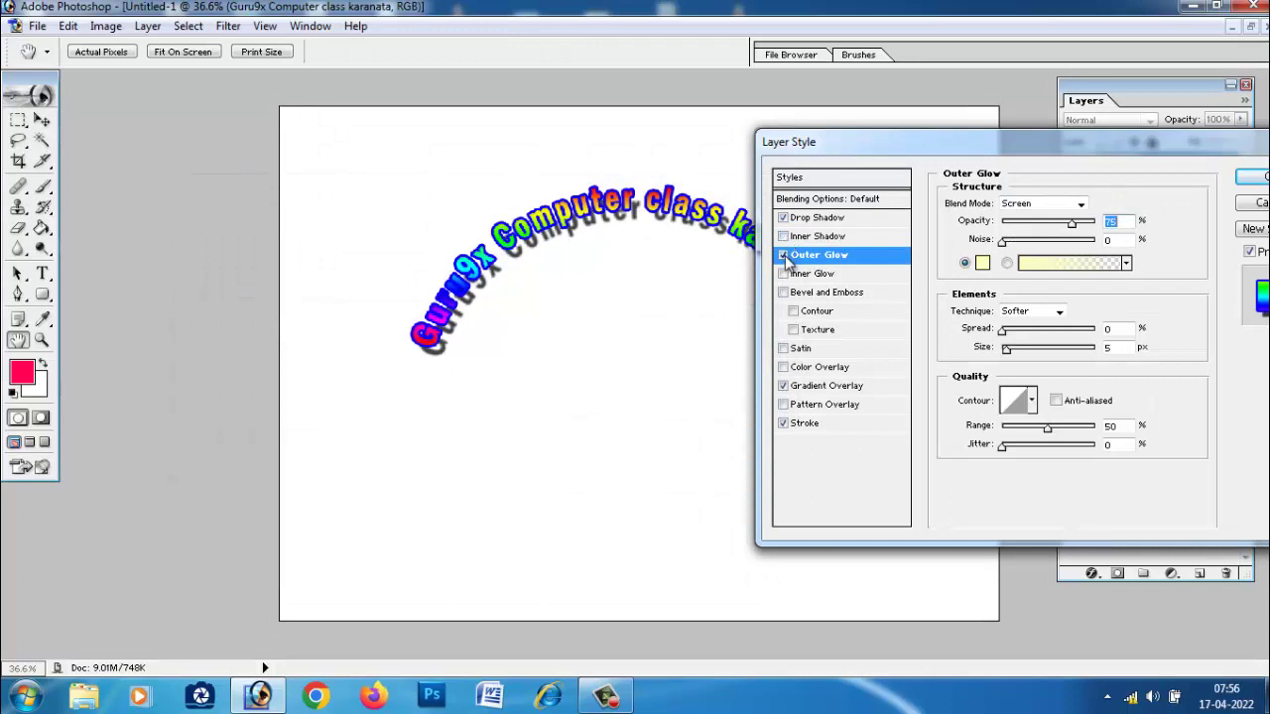
{"action": "left_click", "coordinate": [784, 255]}
- Preview Bevel and Emboss and a red Color Overlay, then switch both off
{"action": "left_click", "coordinate": [801, 293]}
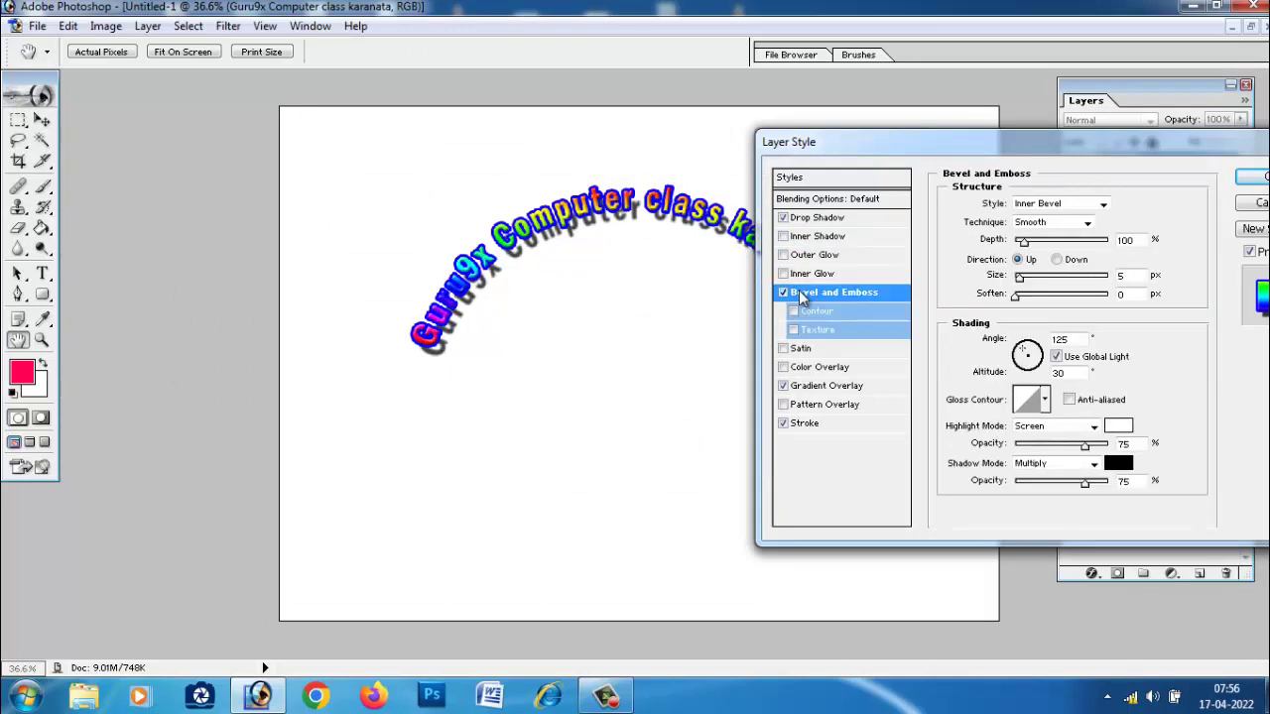
{"action": "left_click", "coordinate": [784, 291]}
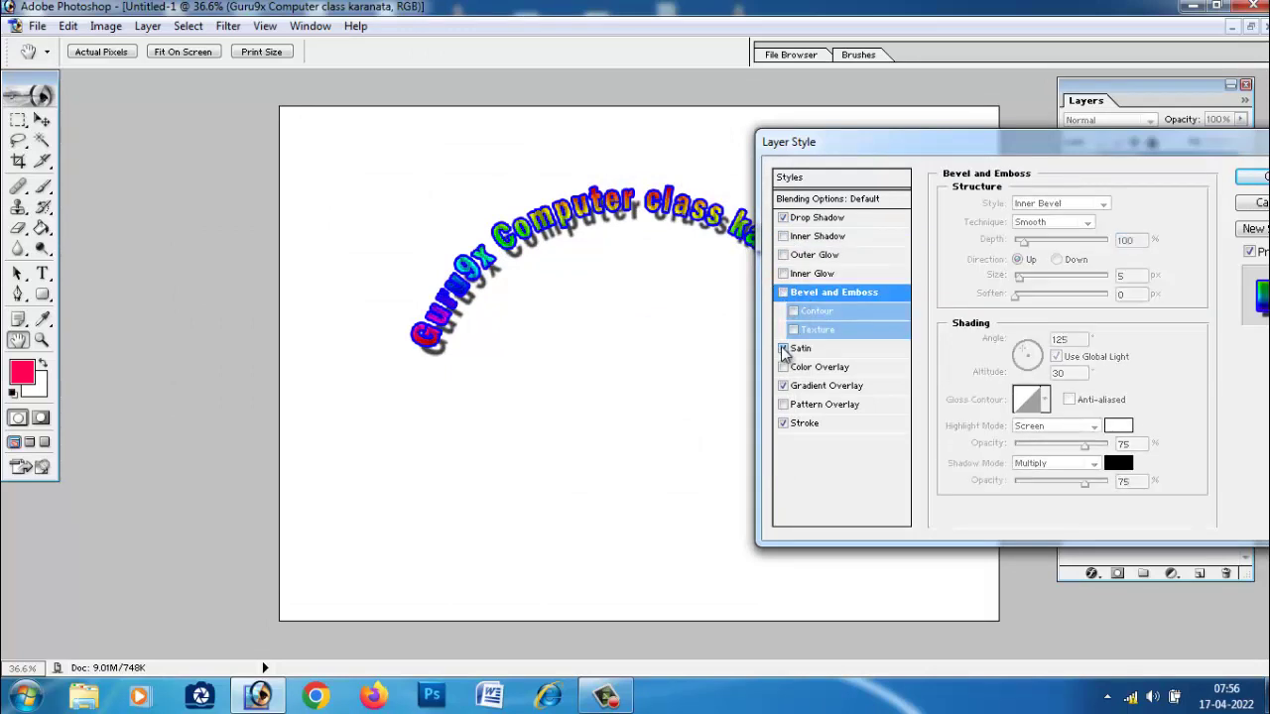
{"action": "left_click", "coordinate": [783, 367]}
{"action": "left_click", "coordinate": [784, 367]}
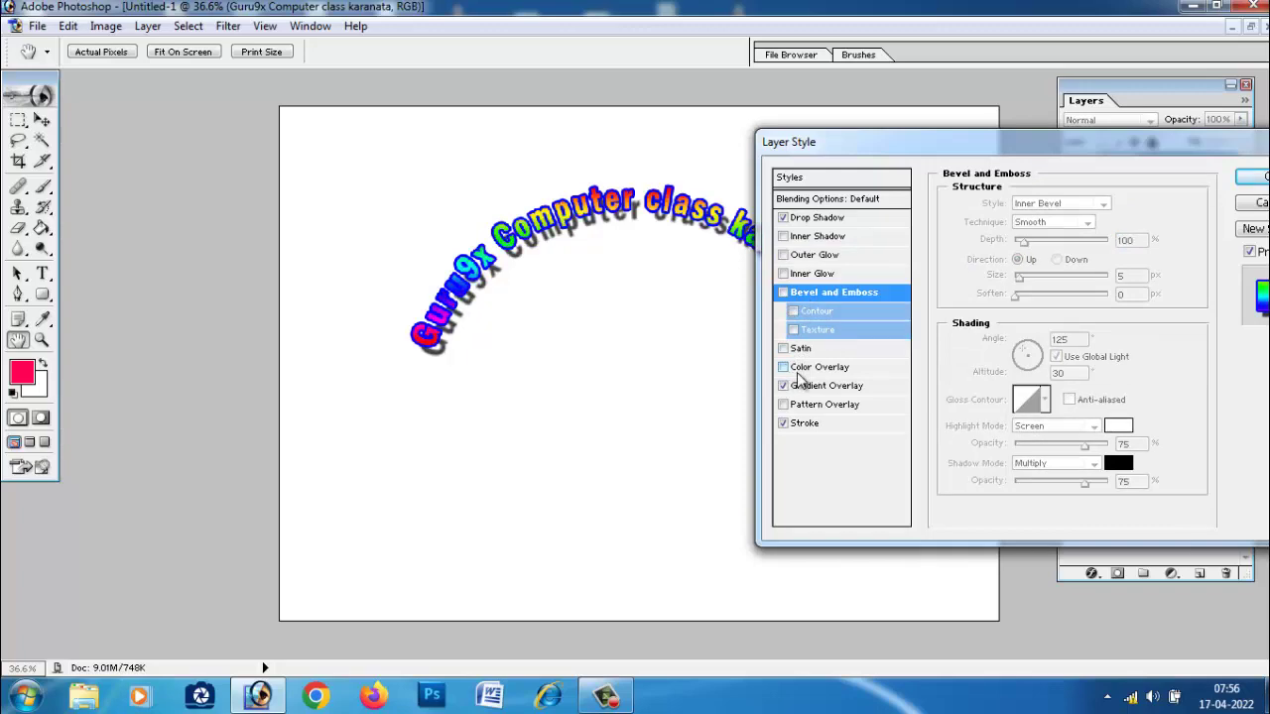
{"action": "mouse_move", "coordinate": [987, 146]}
{"action": "left_mouse_down"}
{"action": "mouse_move", "coordinate": [751, 277]}
{"action": "mouse_move", "coordinate": [727, 314]}
{"action": "left_mouse_up"}
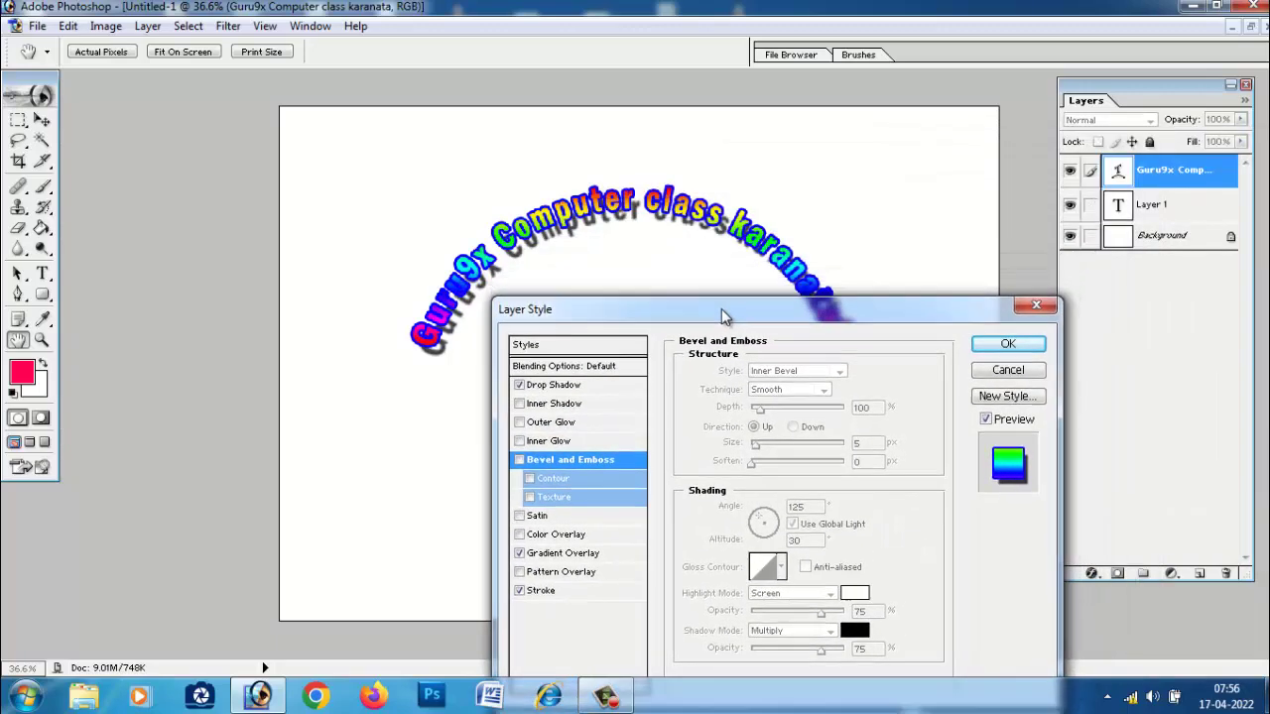
{"action": "left_click_drag", "start_coordinate": [813, 268], "coordinate": [936, 228]}
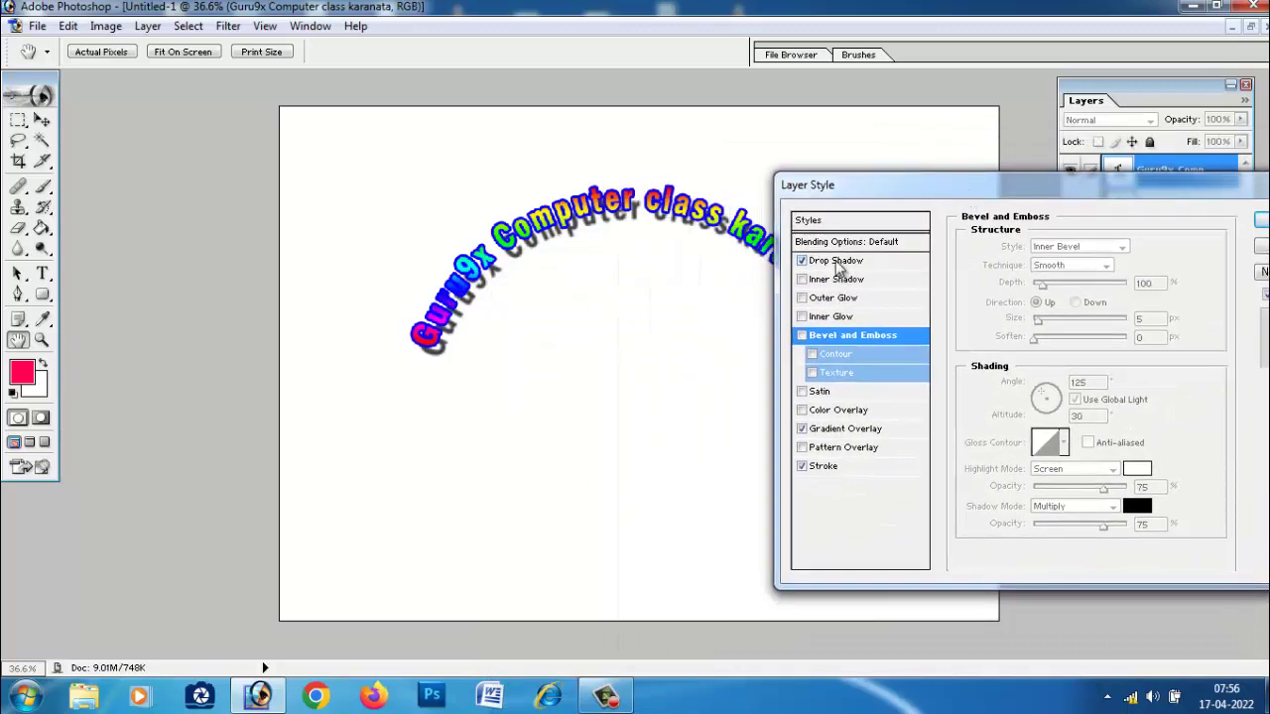
- Set the black Drop Shadow to 100% opacity and size 40
{"action": "left_click", "coordinate": [836, 261]}
{"action": "left_click_drag", "start_coordinate": [1092, 270], "coordinate": [1098, 267]}
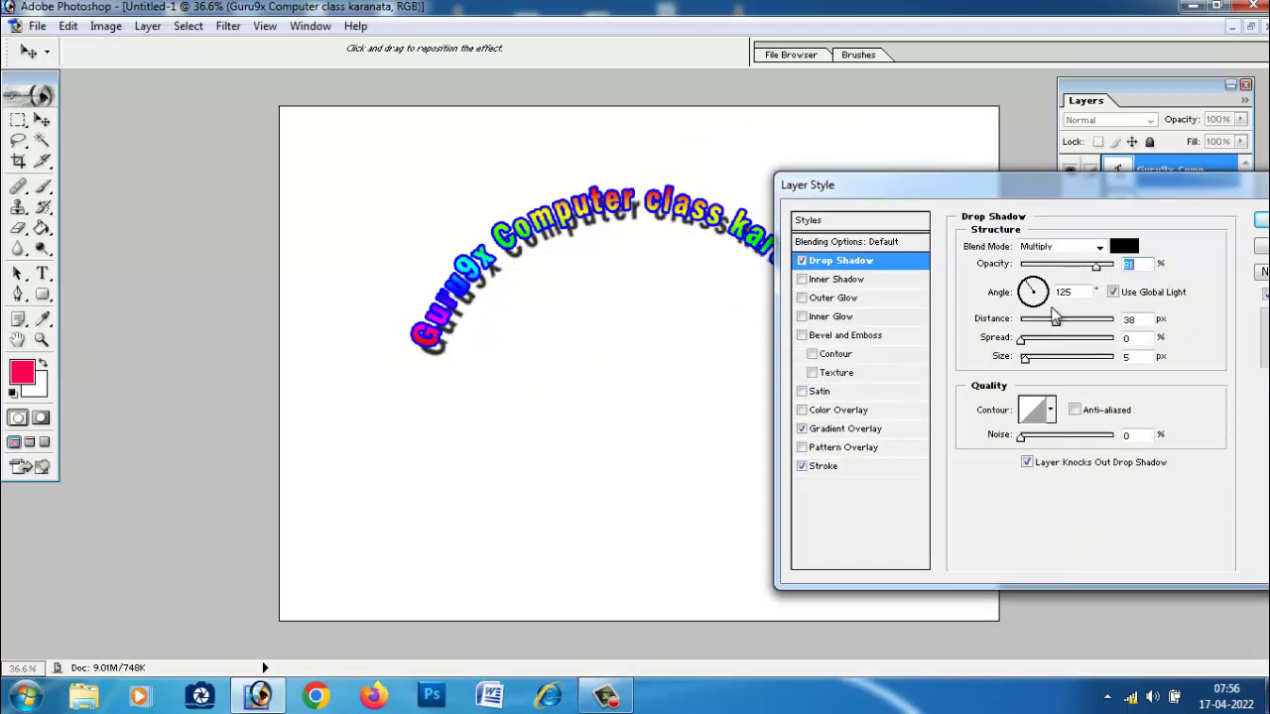
{"action": "mouse_move", "coordinate": [1026, 365]}
{"action": "left_mouse_down"}
{"action": "mouse_move", "coordinate": [1041, 365]}
{"action": "mouse_move", "coordinate": [1054, 338]}
{"action": "mouse_move", "coordinate": [1076, 340]}
{"action": "mouse_move", "coordinate": [1040, 342]}
{"action": "mouse_move", "coordinate": [1053, 319]}
{"action": "left_mouse_up"}
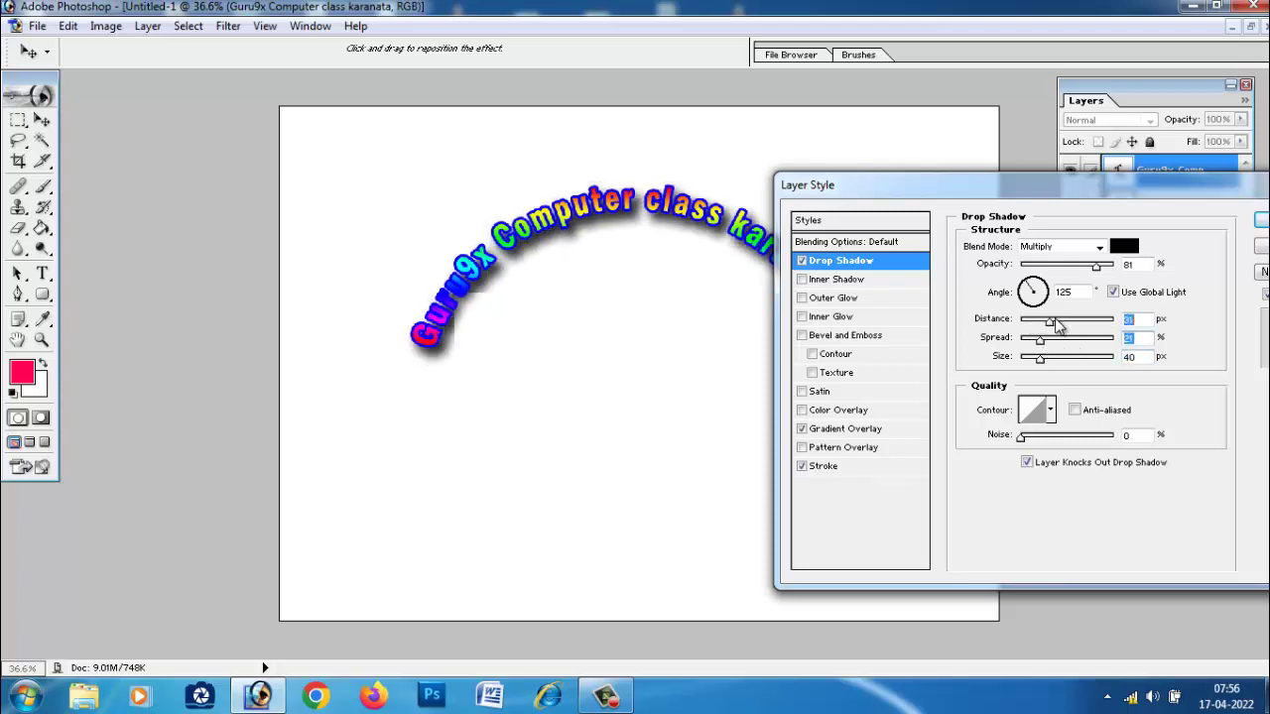
{"action": "left_click_drag", "start_coordinate": [1098, 272], "coordinate": [1123, 266]}
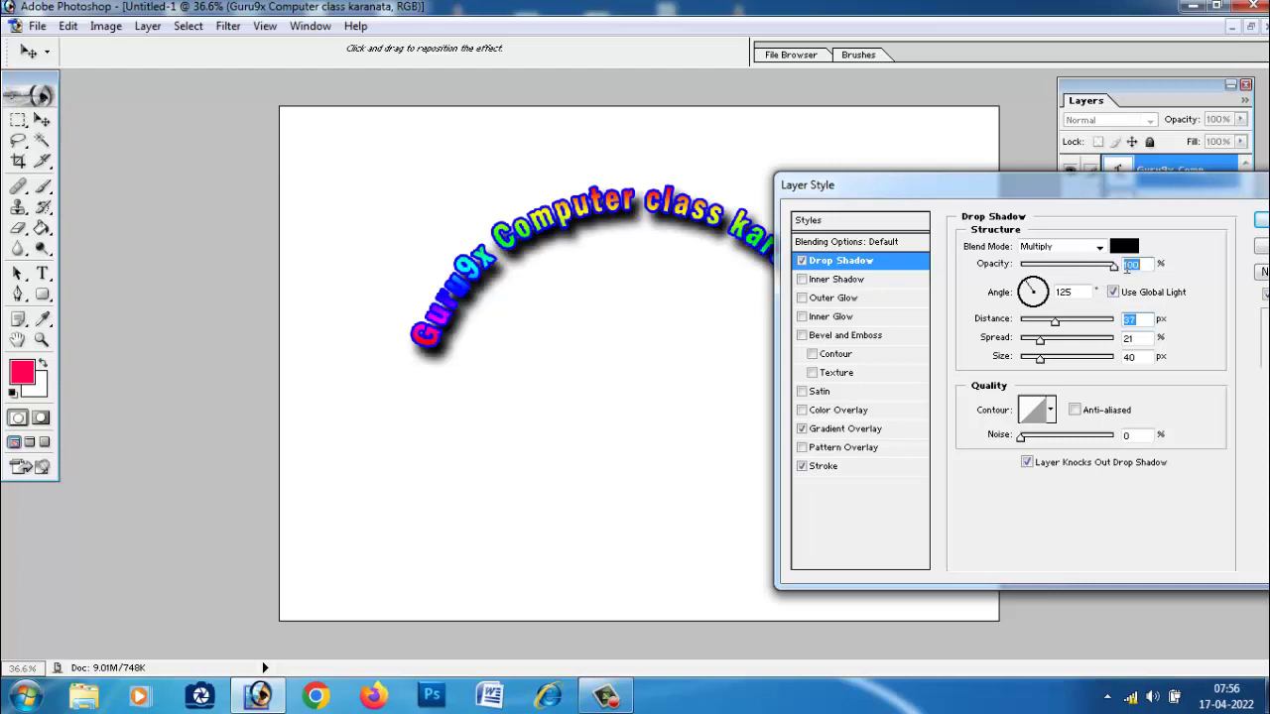
{"action": "mouse_move", "coordinate": [1025, 440]}
{"action": "left_mouse_down"}
{"action": "mouse_move", "coordinate": [1080, 441]}
{"action": "mouse_move", "coordinate": [987, 437]}
{"action": "left_mouse_up"}
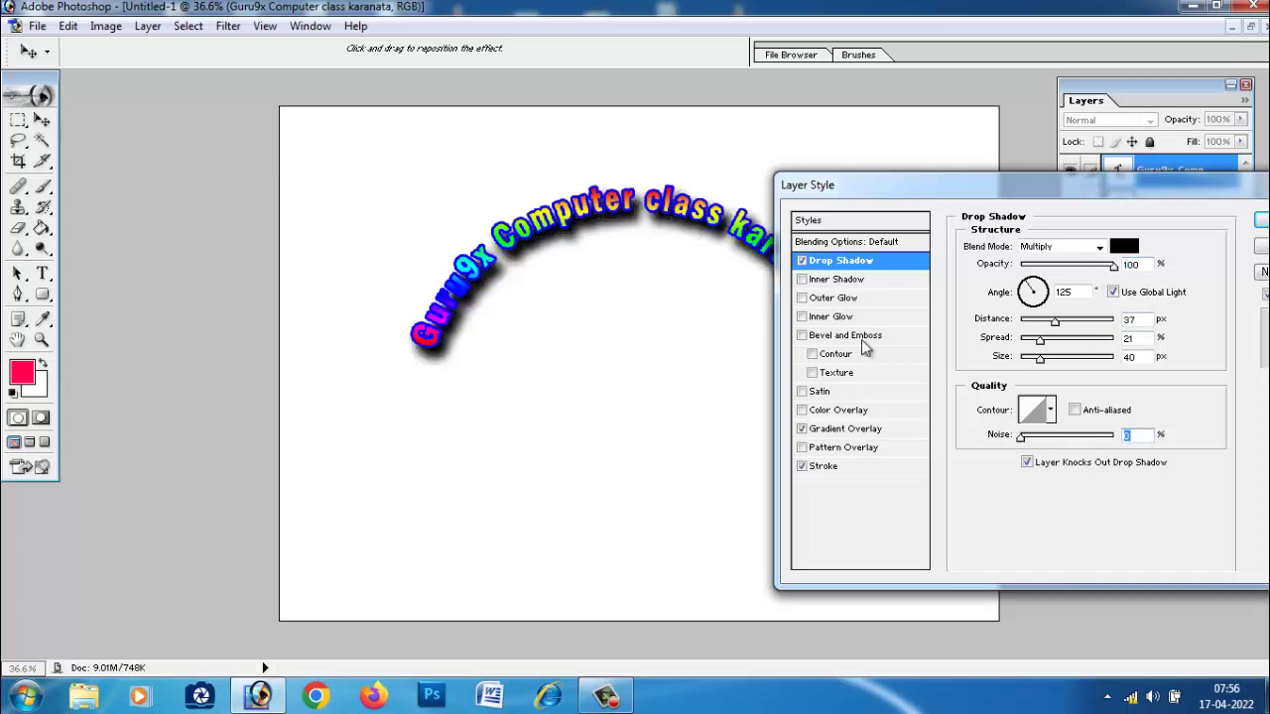
- Preview white, red, magenta and green stroke colours, then cancel to keep the blue stroke
{"action": "left_click", "coordinate": [824, 467]}
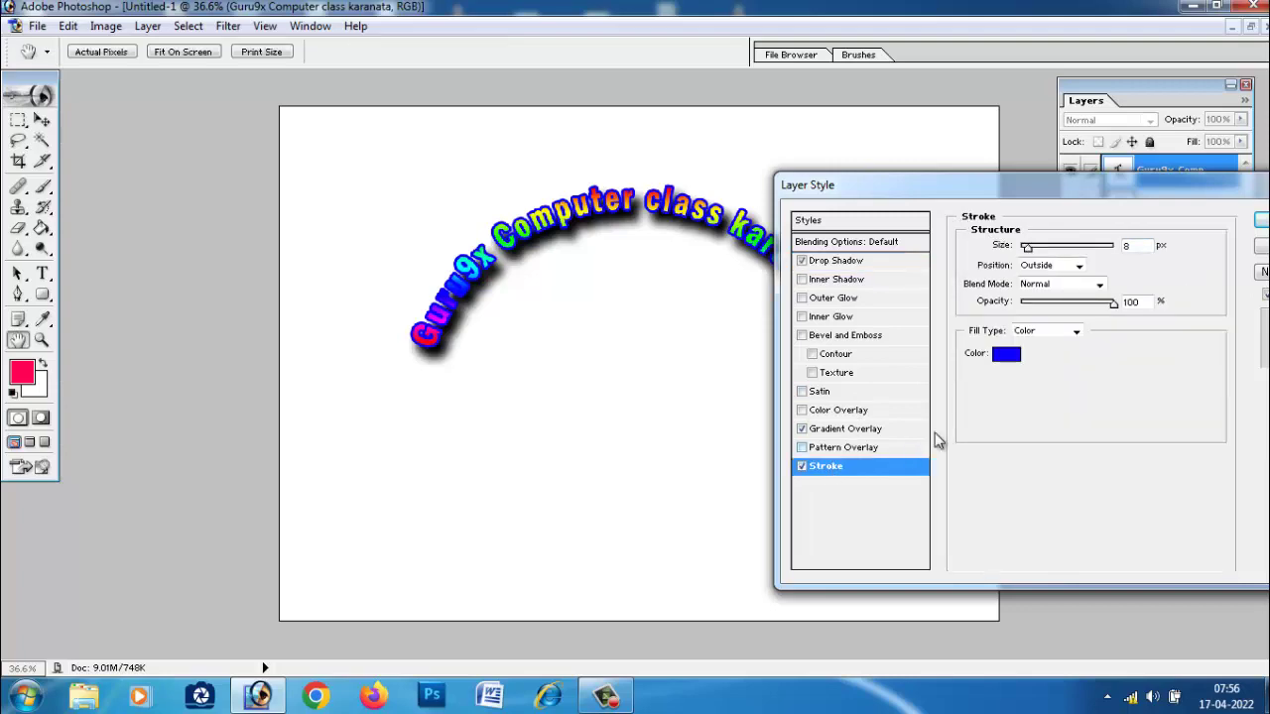
{"action": "left_click", "coordinate": [1017, 359]}
{"action": "left_click", "coordinate": [443, 288]}
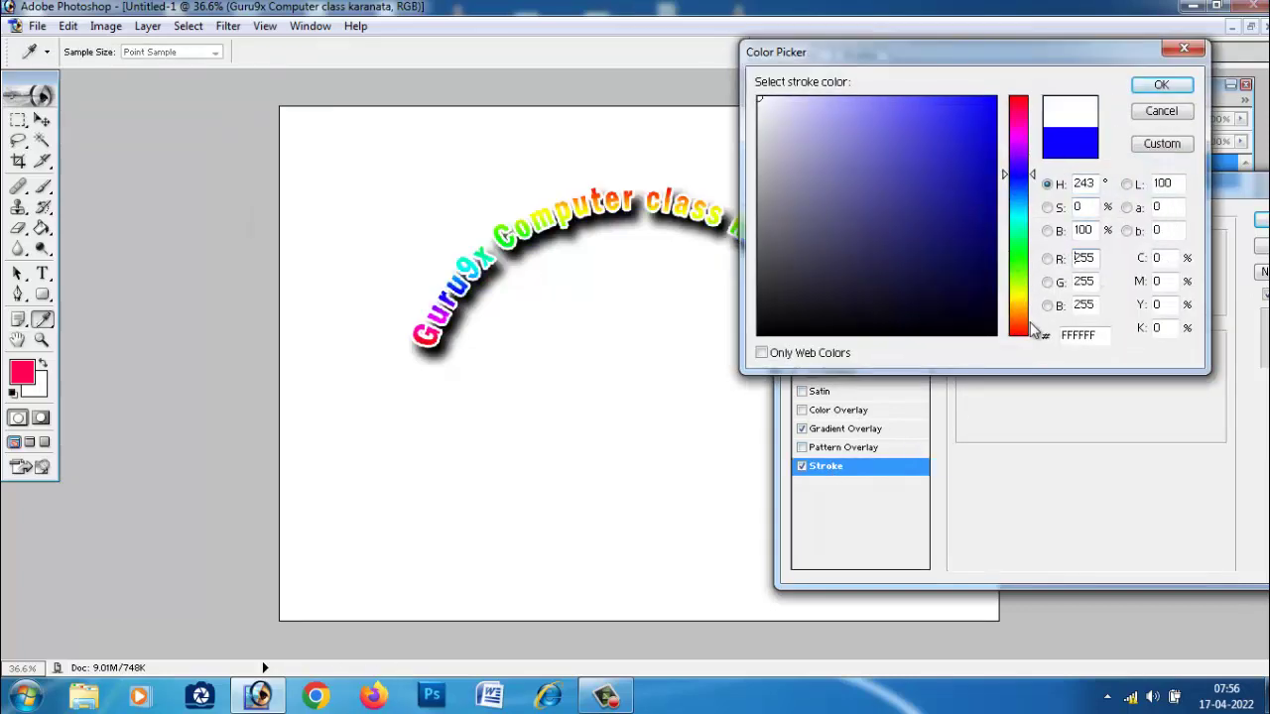
{"action": "left_click_drag", "start_coordinate": [1037, 332], "coordinate": [1038, 426]}
{"action": "left_click", "coordinate": [994, 98]}
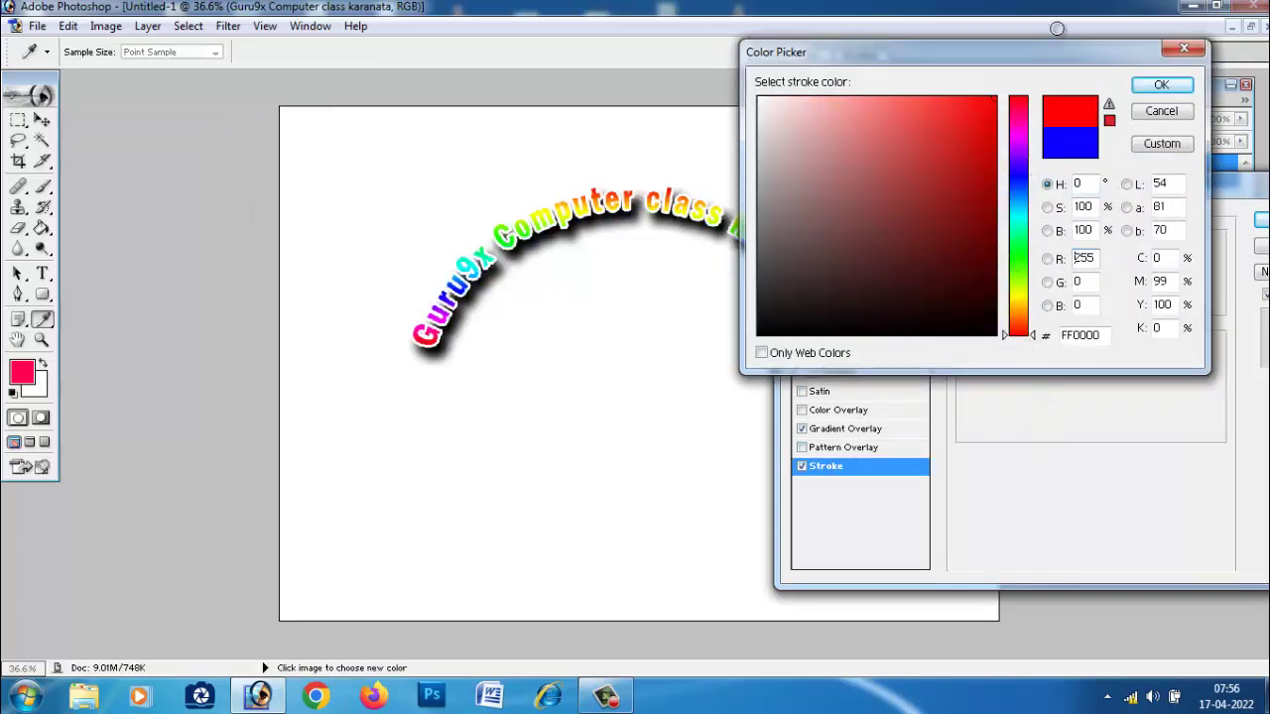
{"action": "left_click", "coordinate": [1018, 133]}
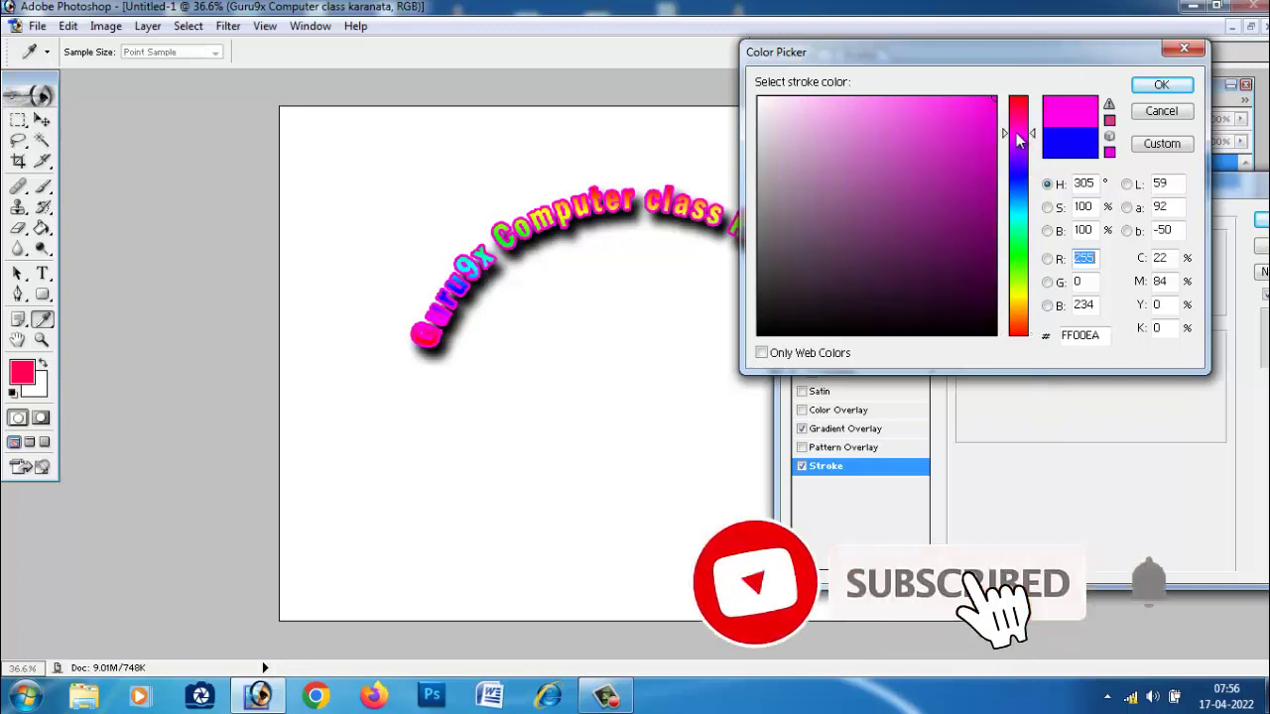
{"action": "left_click", "coordinate": [1020, 260]}
{"action": "left_click", "coordinate": [1159, 110]}
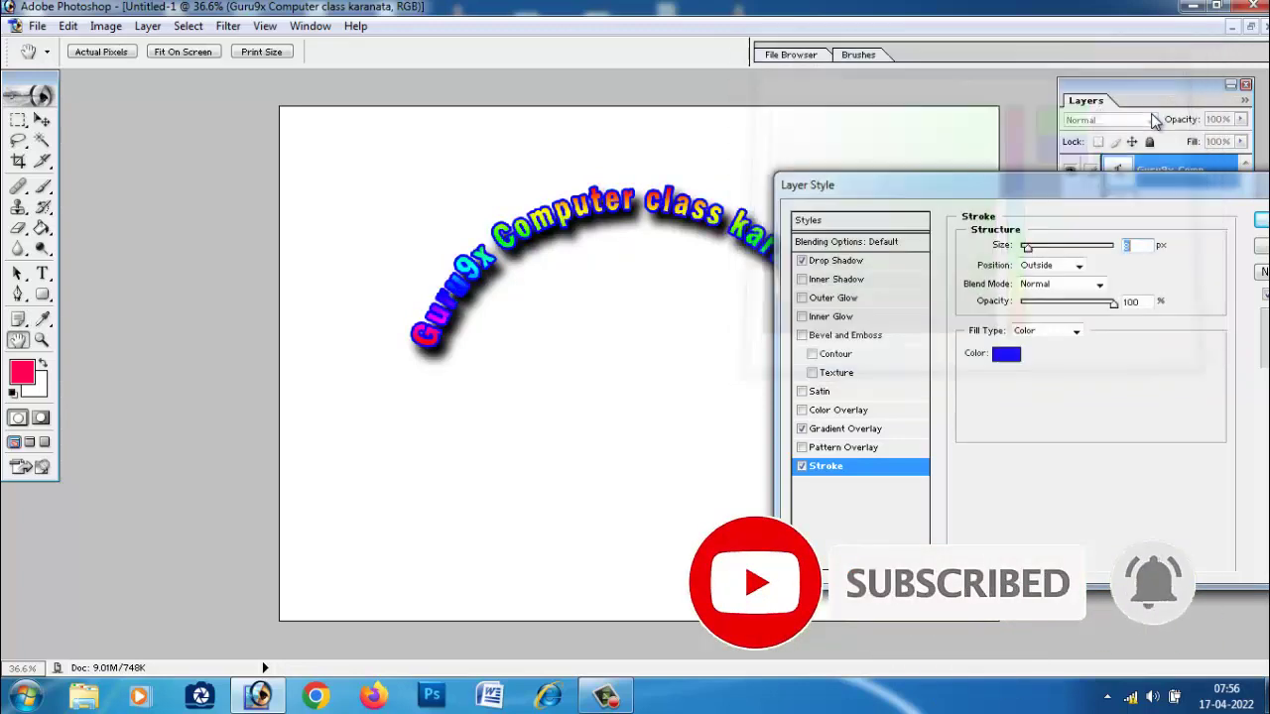
{"action": "left_click_drag", "start_coordinate": [1074, 190], "coordinate": [873, 125]}
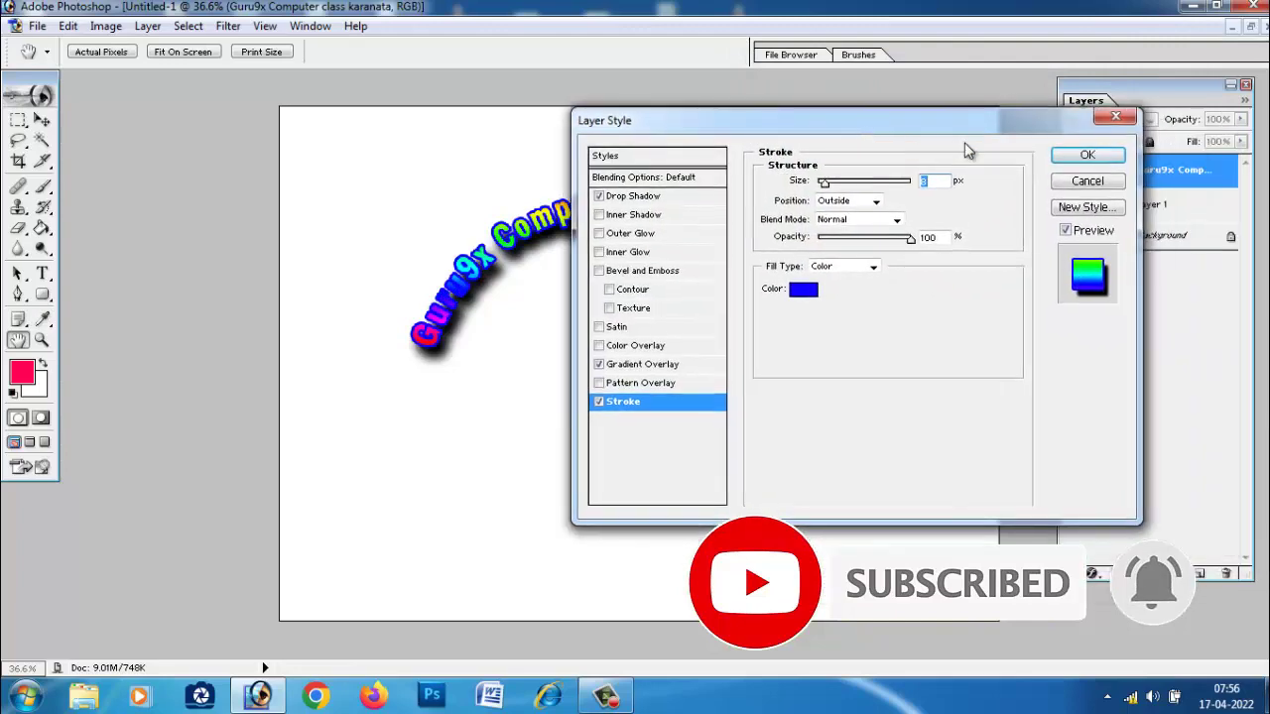
- Discard the layer styles and move the plain pink arched text to the canvas's upper centre
{"action": "left_click", "coordinate": [1115, 119]}
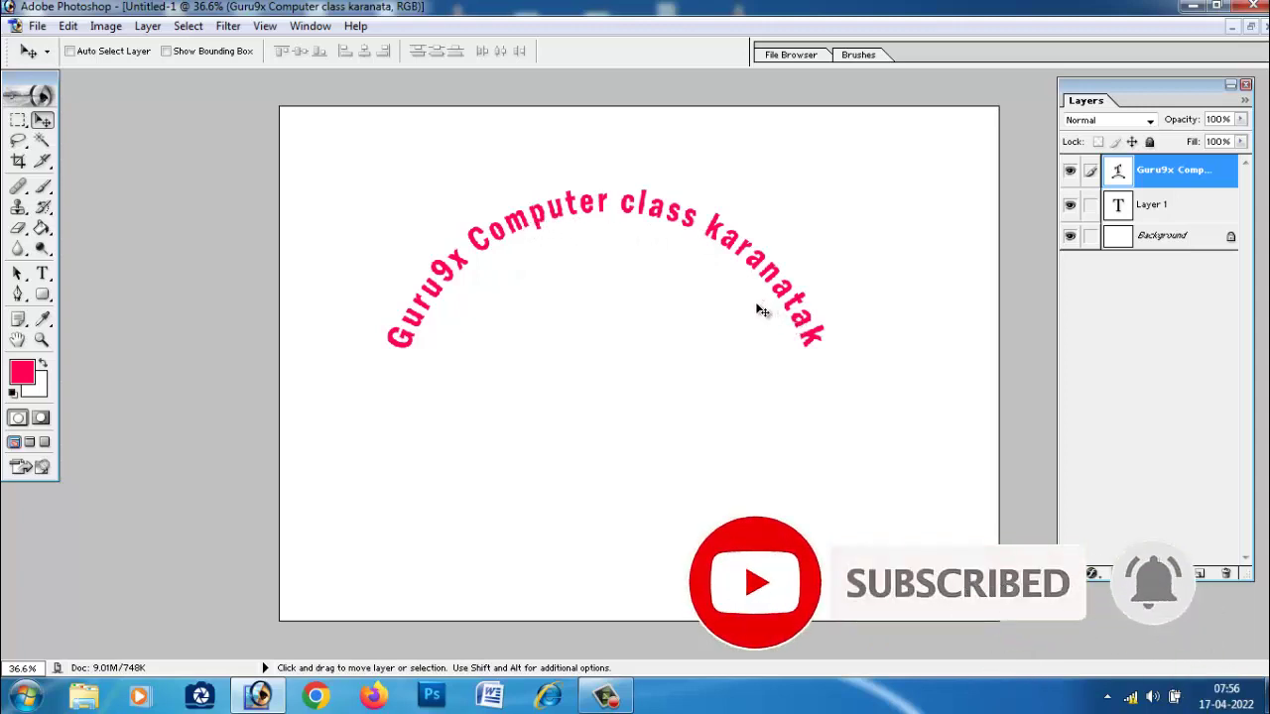
{"action": "mouse_move", "coordinate": [629, 210]}
{"action": "left_mouse_down"}
{"action": "mouse_move", "coordinate": [566, 169]}
{"action": "mouse_move", "coordinate": [597, 173]}
{"action": "left_mouse_up"}
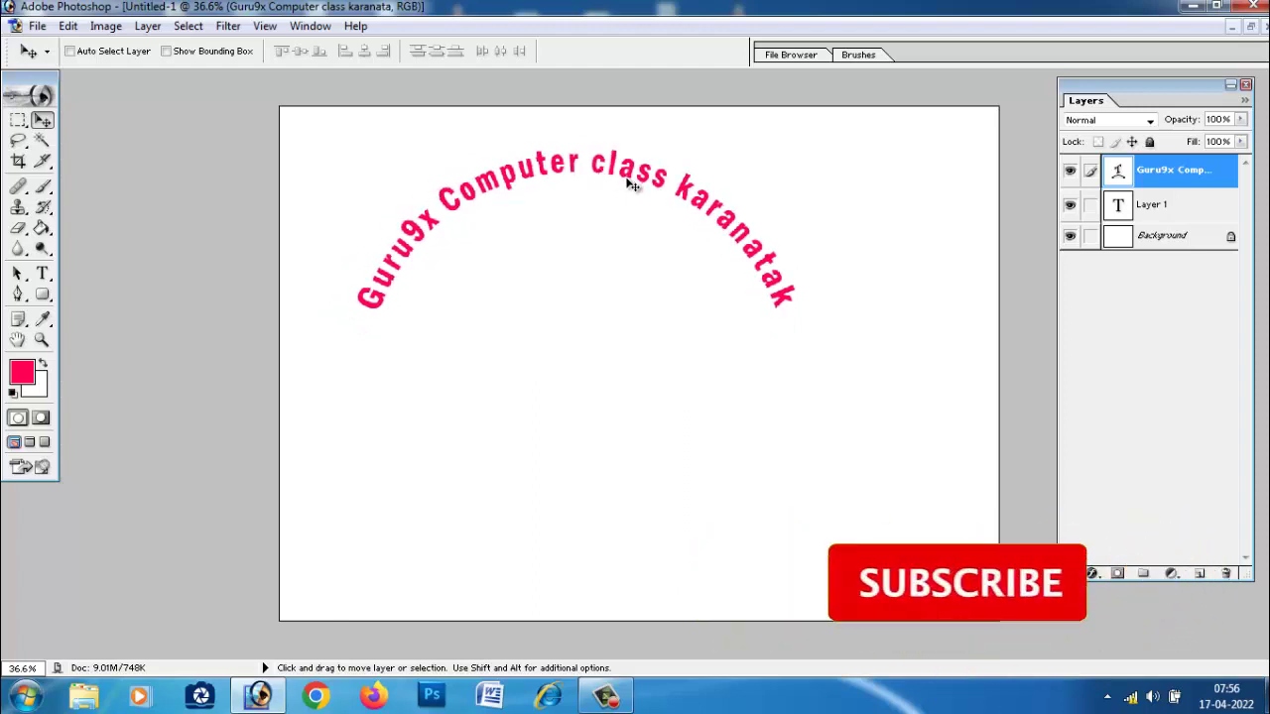
{"action": "left_click_drag", "start_coordinate": [627, 182], "coordinate": [663, 202]}
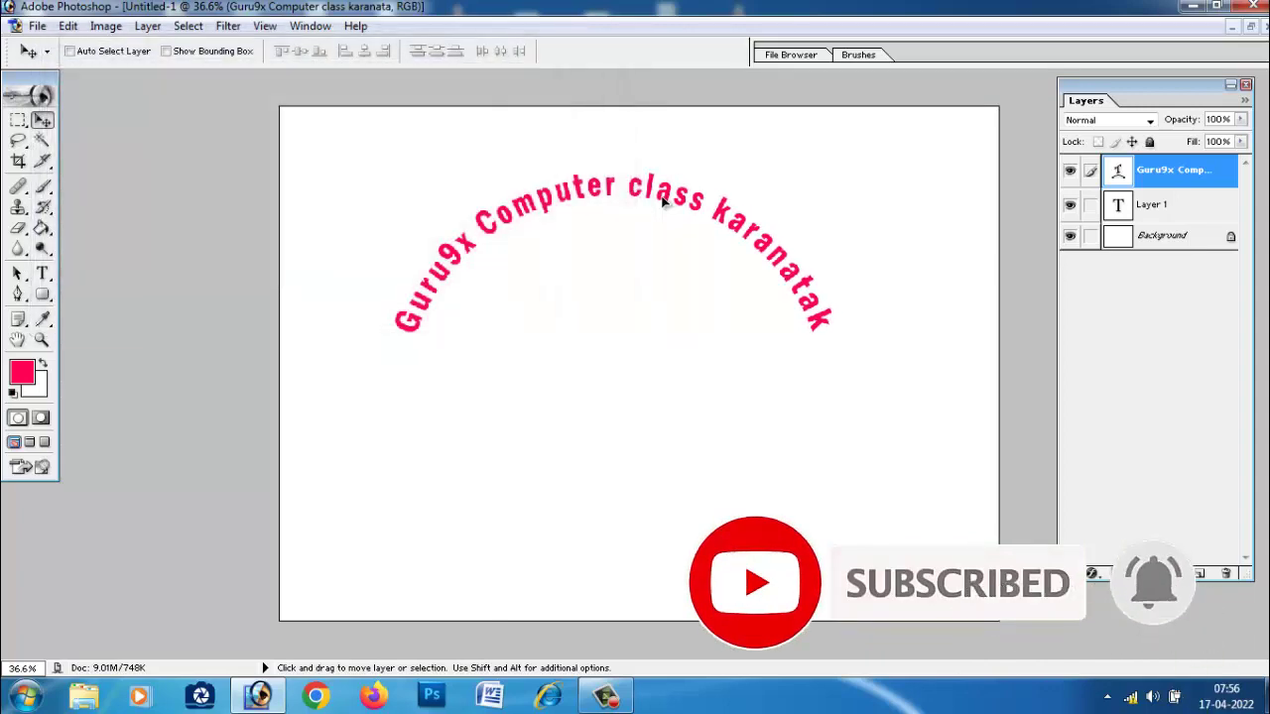
{"action": "left_click_drag", "start_coordinate": [663, 202], "coordinate": [665, 202]}
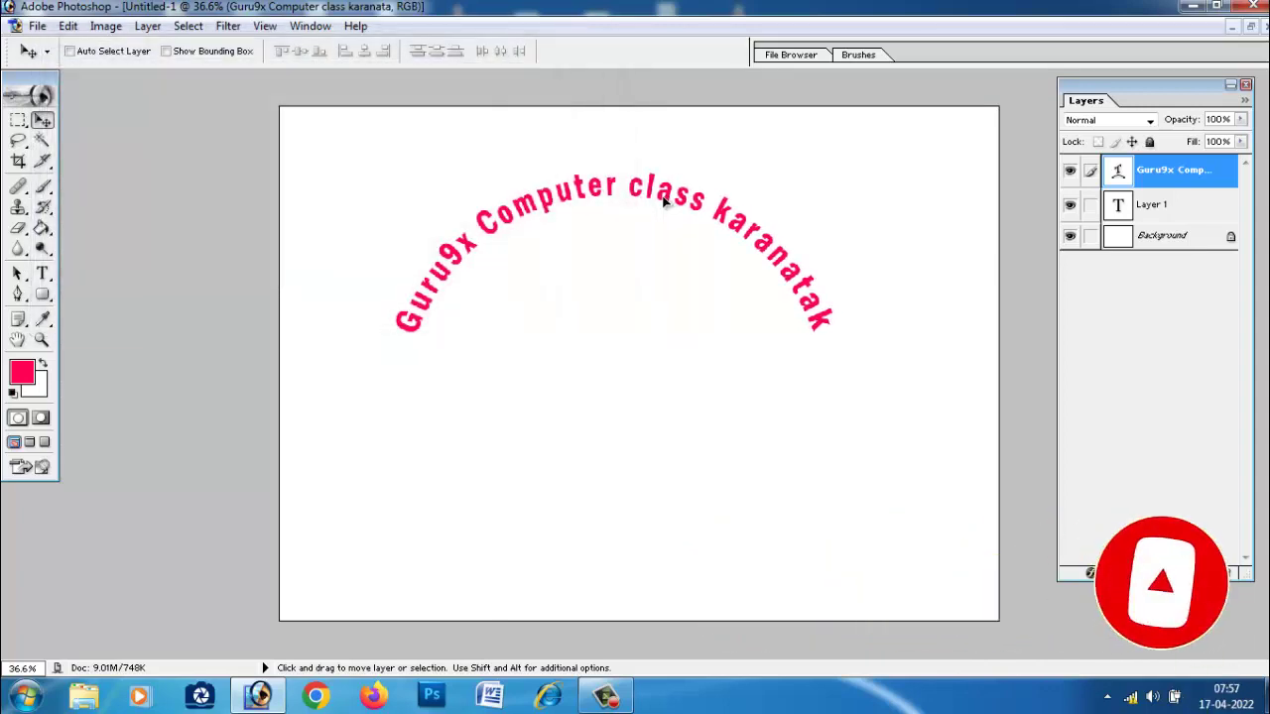